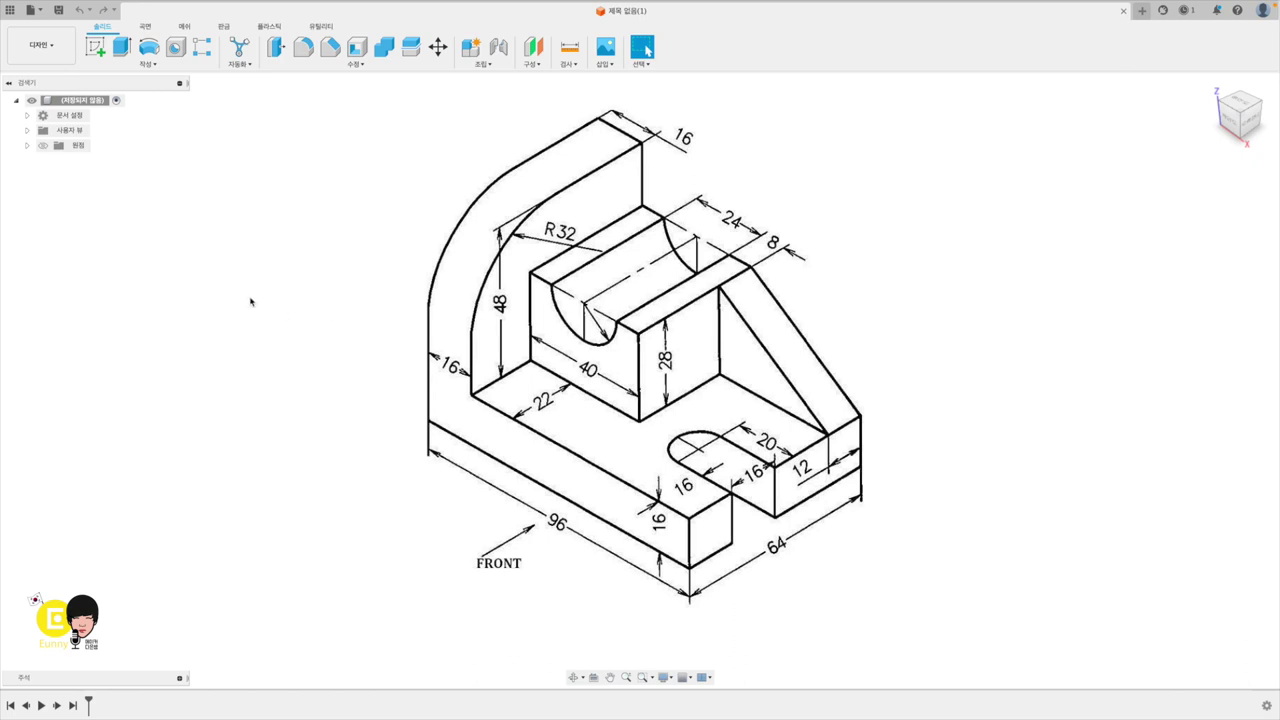
# Start a new sketch on the horizontal XY ground plane.
pyautogui.click(95, 46)
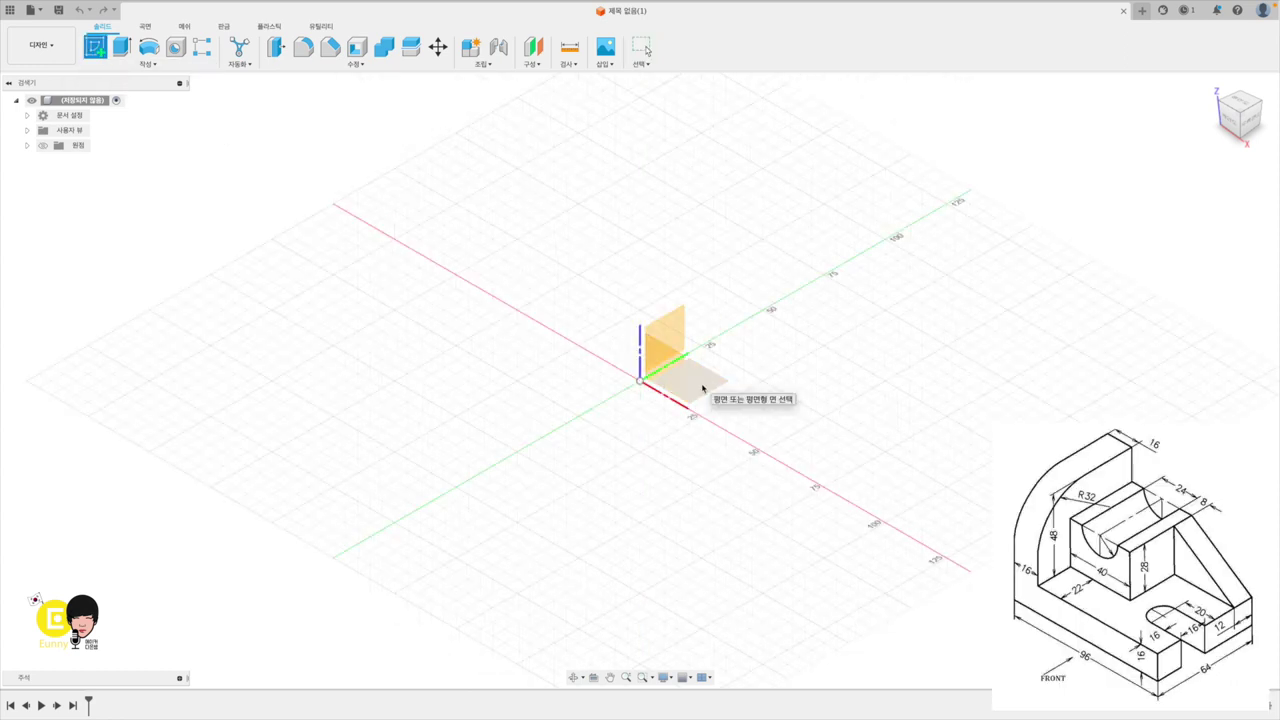
pyautogui.click(703, 388)
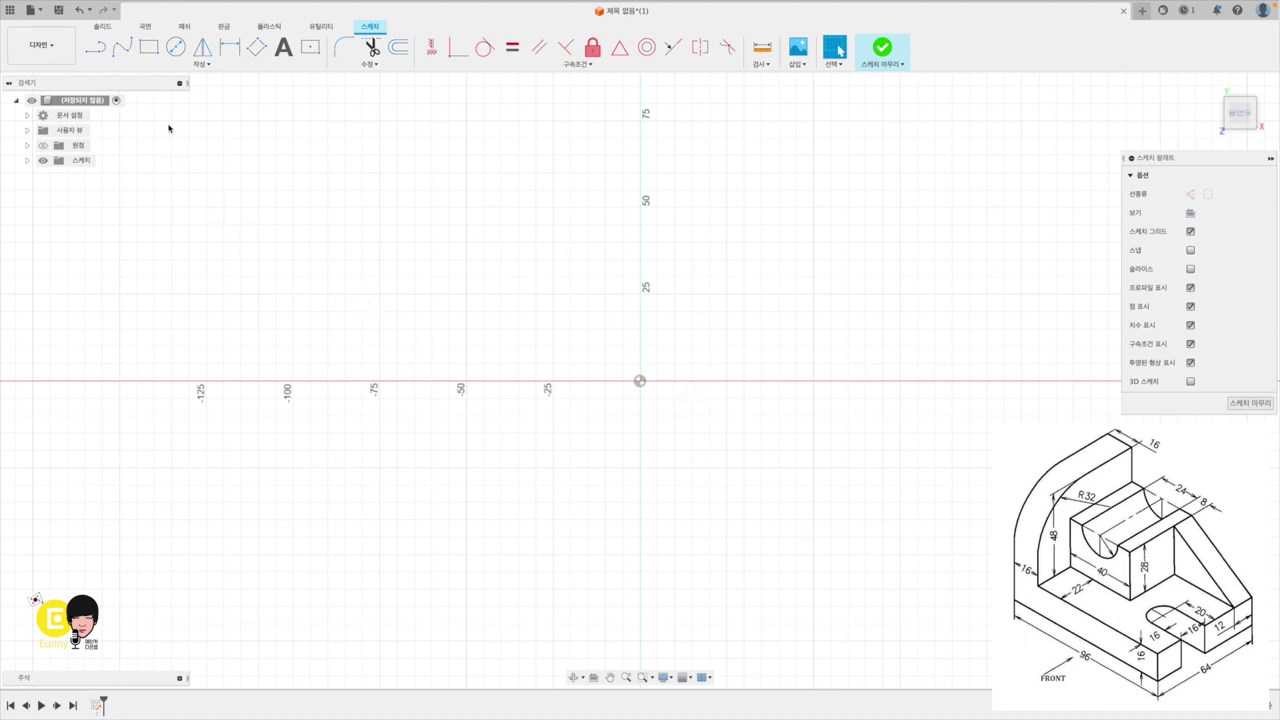
# Draw a circle centred on the sketch origin and dimension it to 16 mm diameter.
pyautogui.click(176, 48)
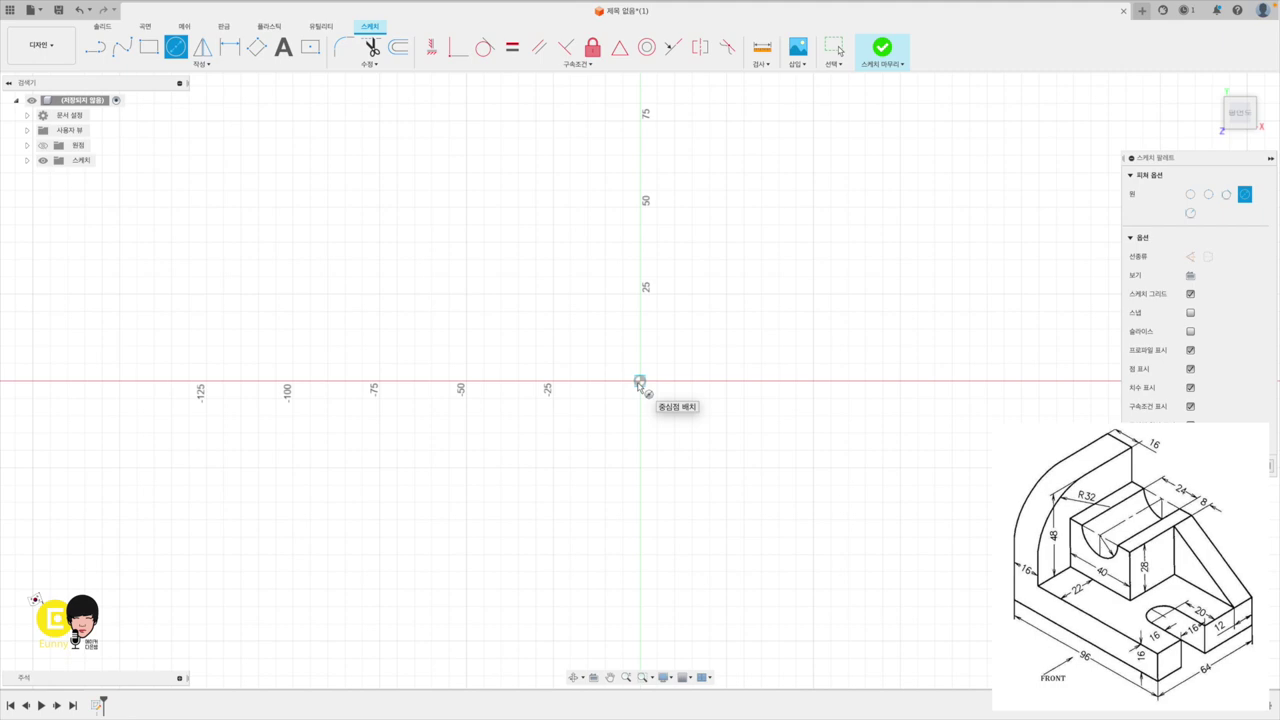
pyautogui.click(640, 381)
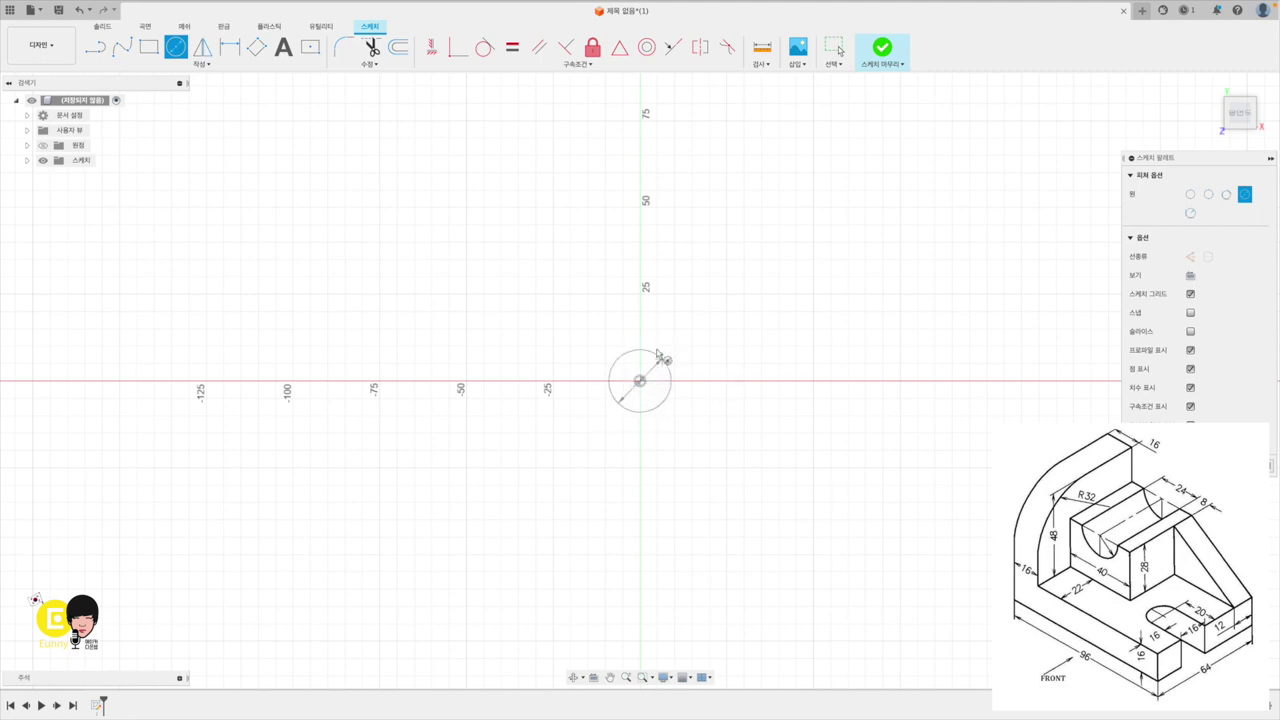
pyautogui.click(657, 351)
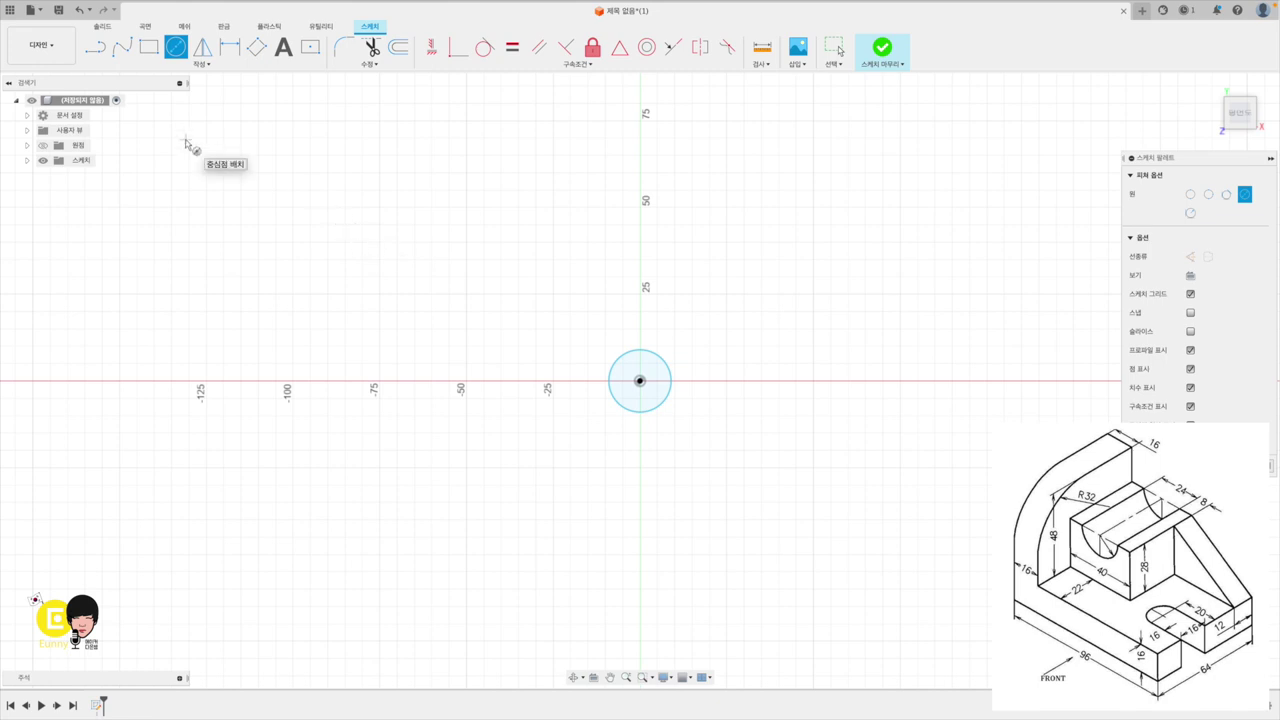
pyautogui.click(229, 47)
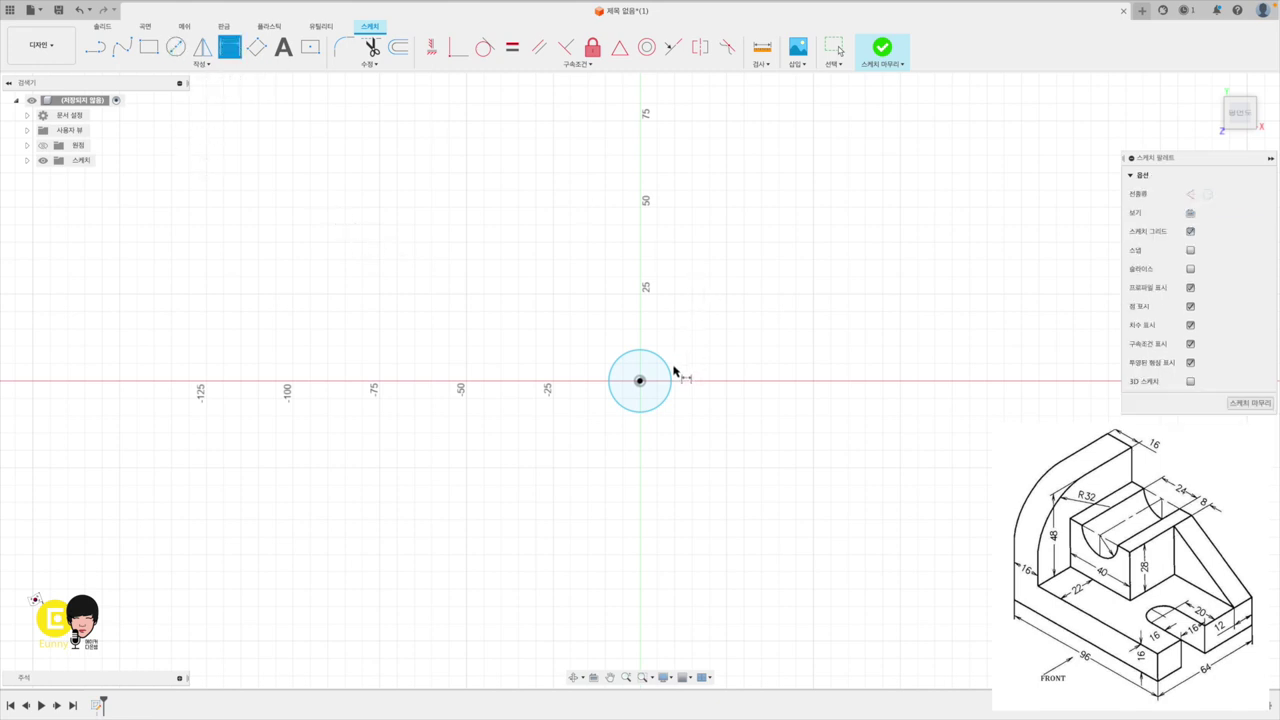
pyautogui.click(673, 371)
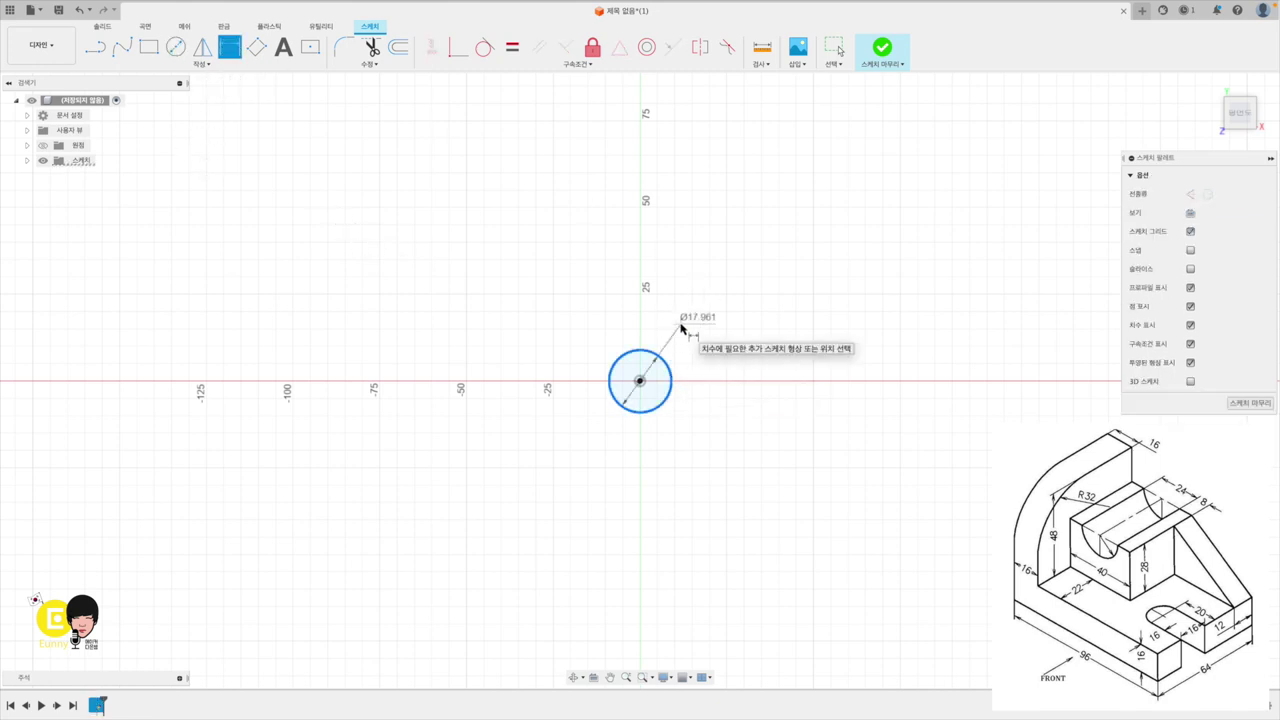
pyautogui.click(680, 324)
pyautogui.write('16')
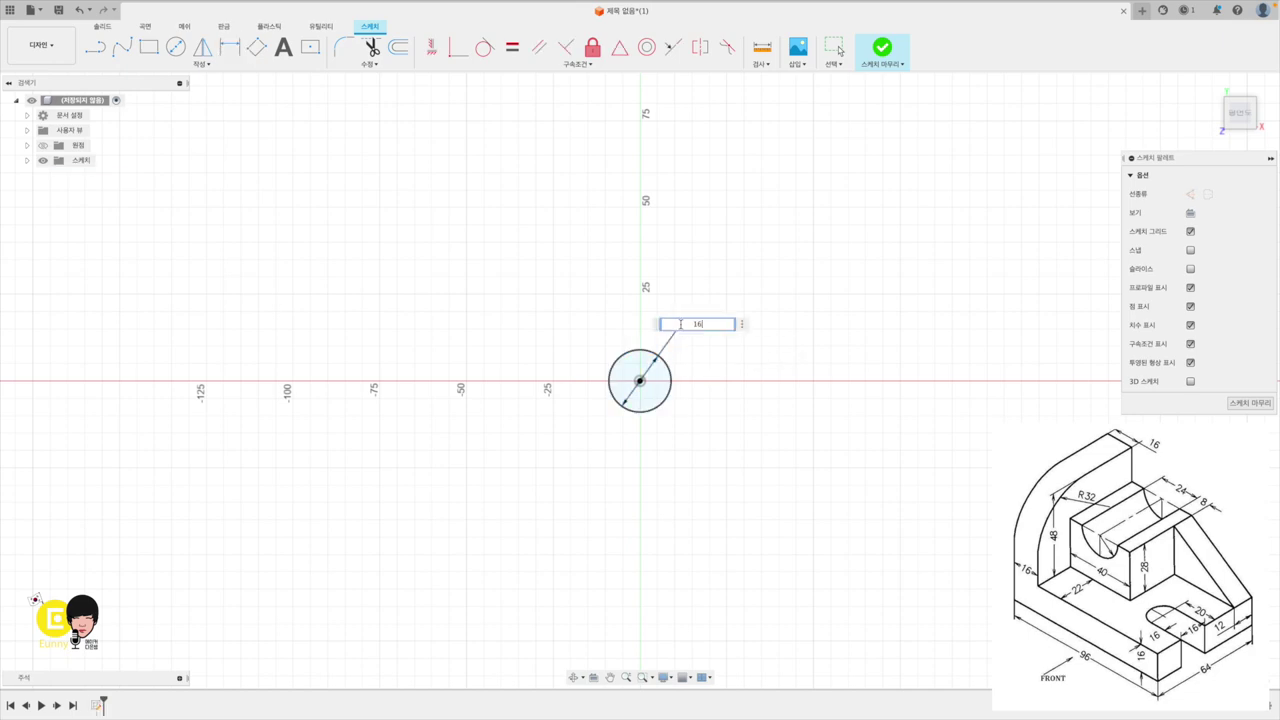
pyautogui.press('Return')
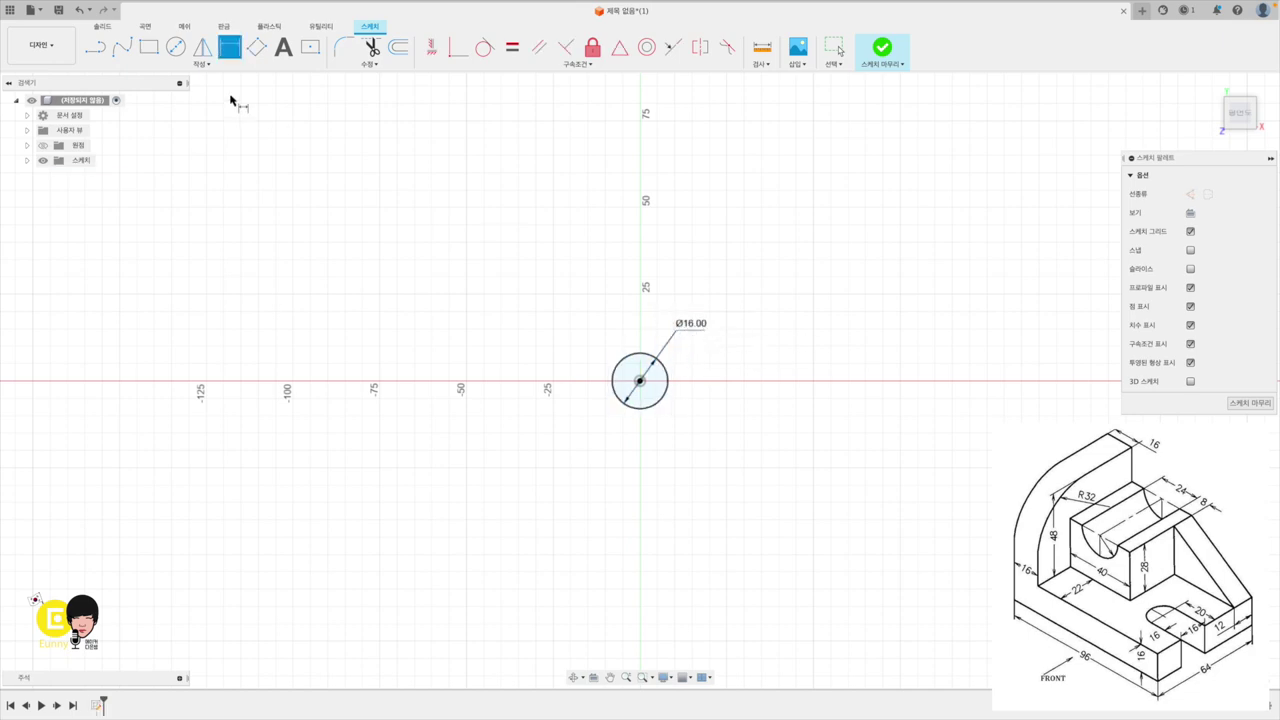
# Draw a two-point rectangle enclosing the circle.
pyautogui.click(149, 47)
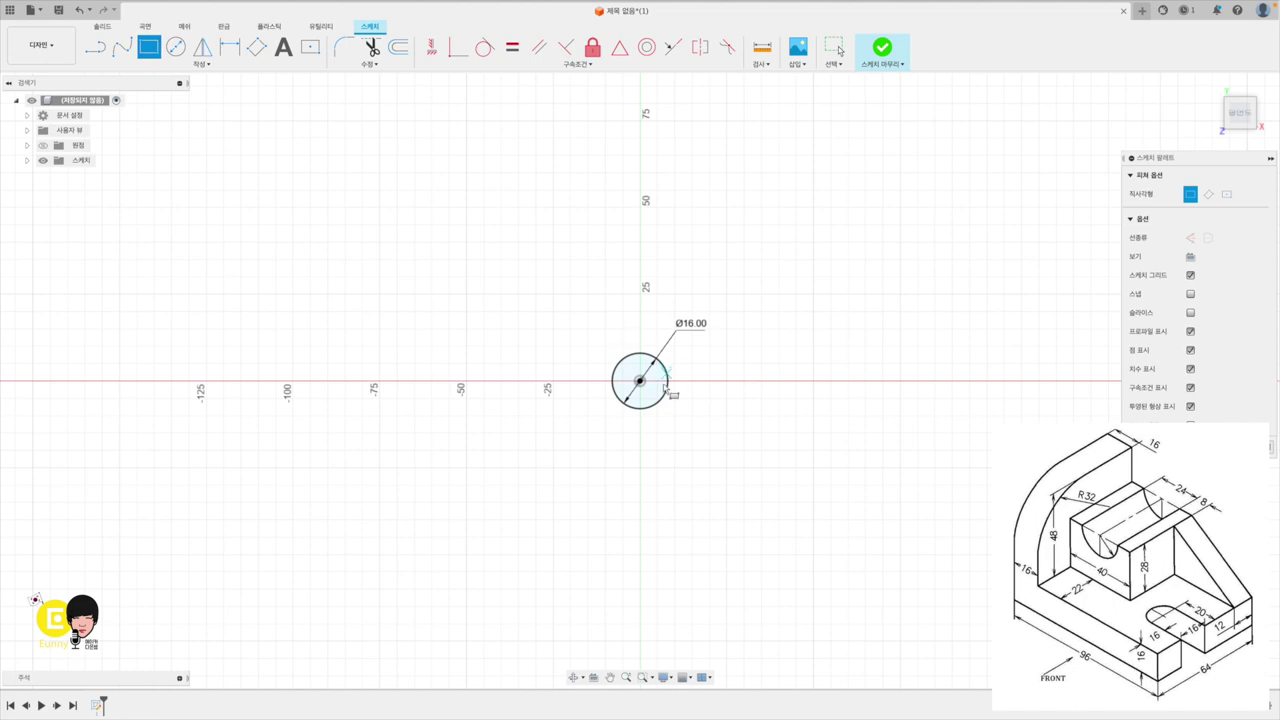
pyautogui.click(564, 437)
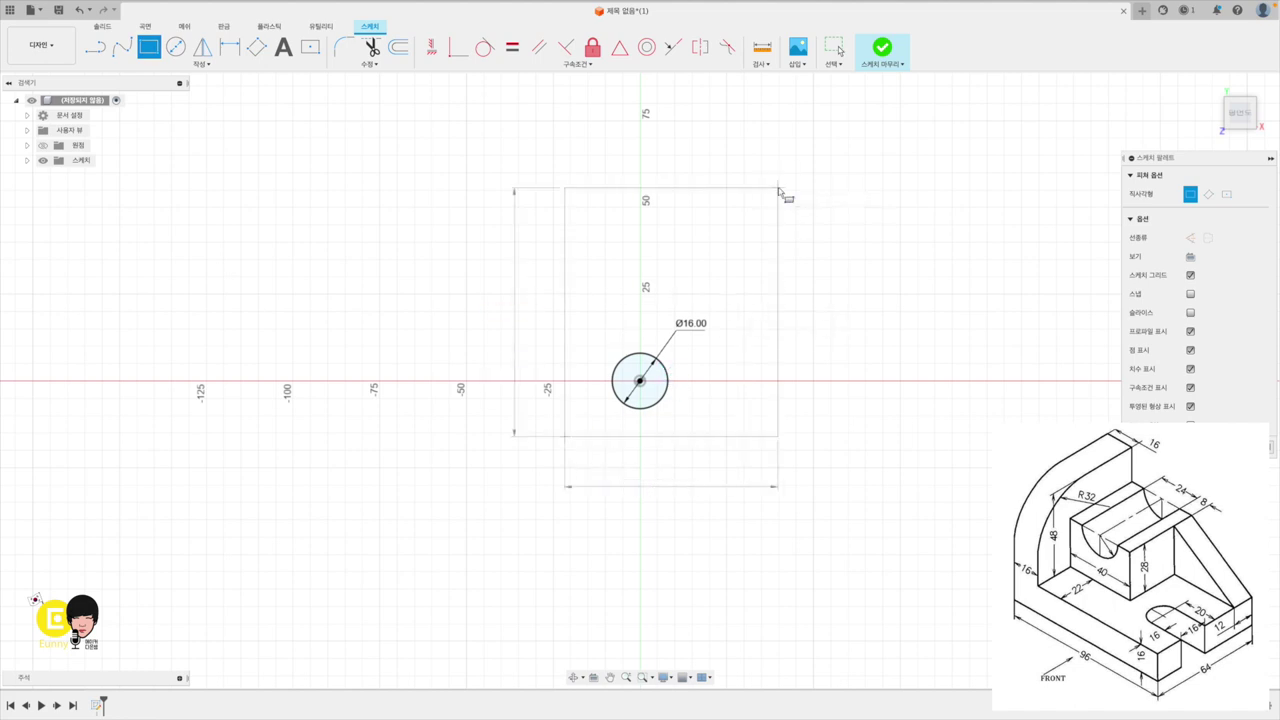
pyautogui.click(778, 188)
# Dimension the circle centre 20 mm above the bottom edge and the rectangle 96 mm tall.
pyautogui.click(230, 54)
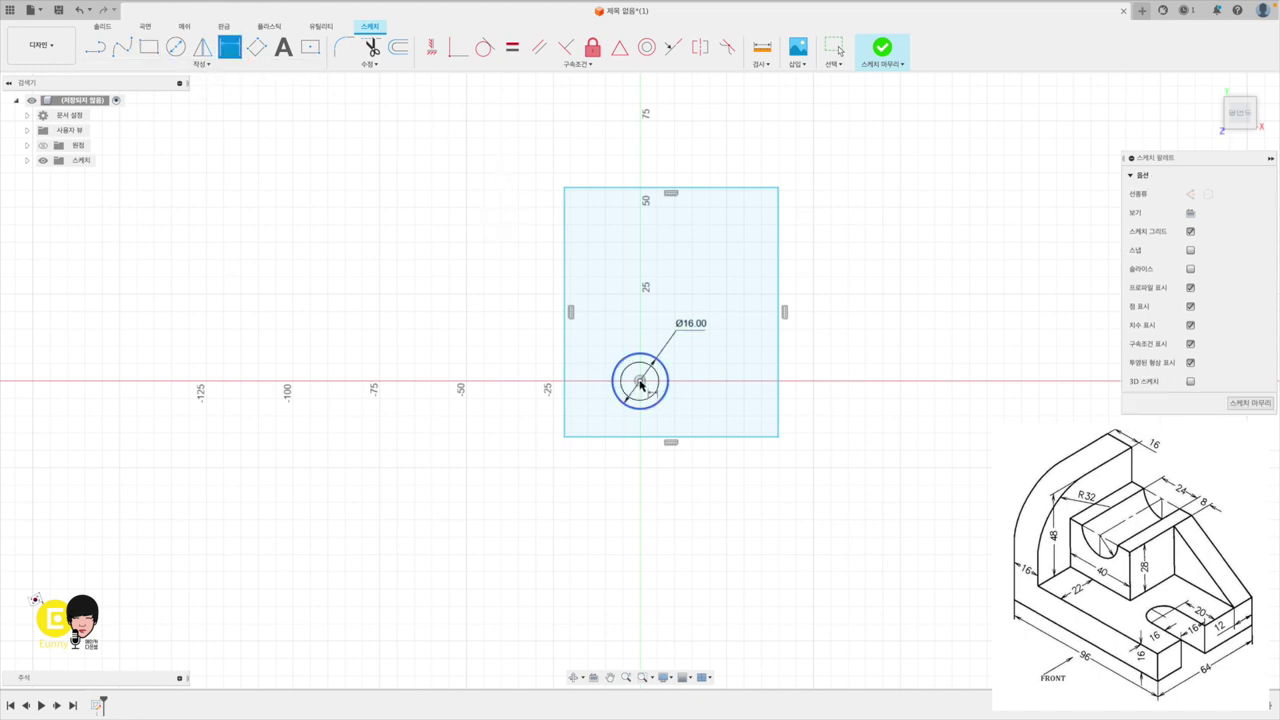
pyautogui.click(640, 381)
pyautogui.click(580, 436)
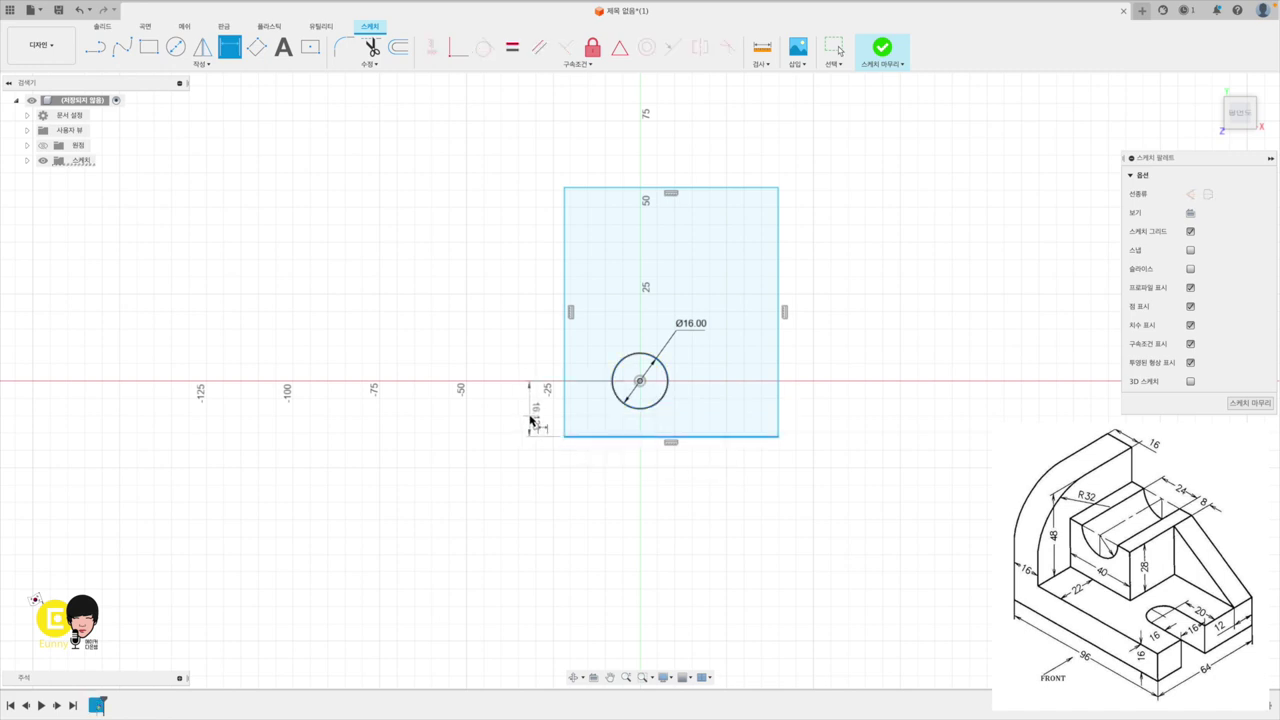
pyautogui.click(531, 420)
pyautogui.write('20')
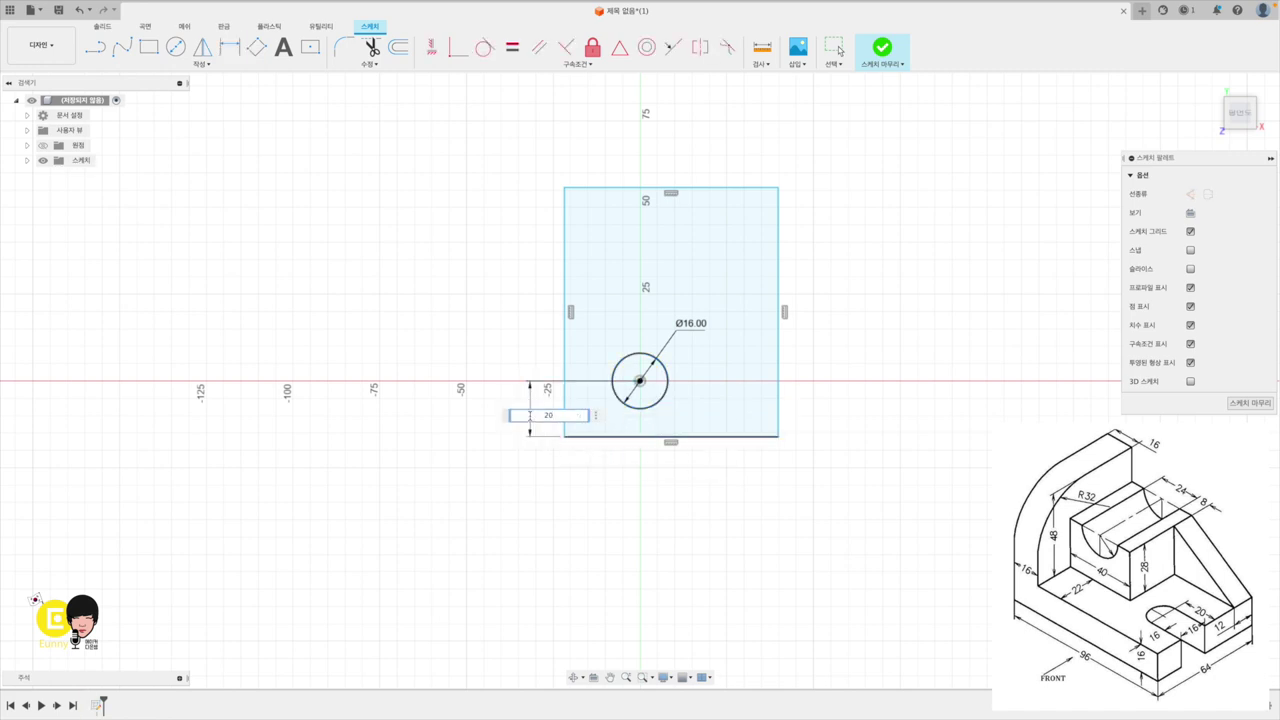
pyautogui.press('Return')
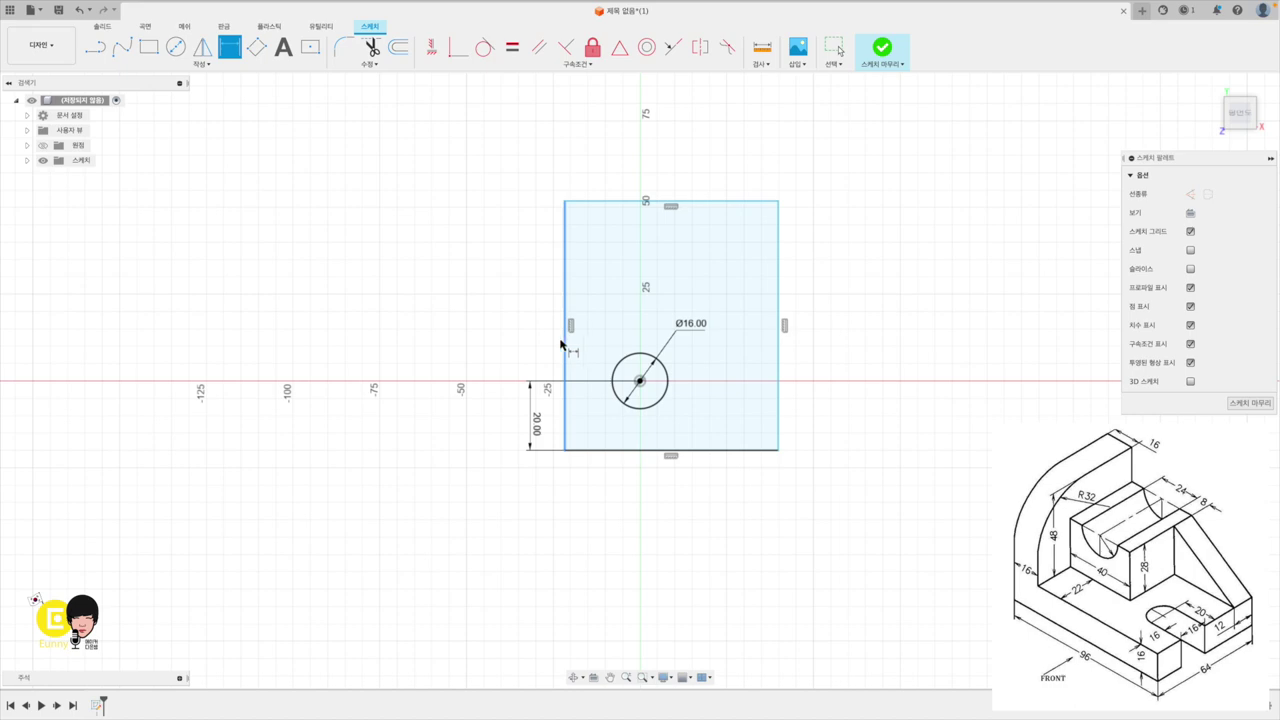
pyautogui.click(564, 343)
pyautogui.click(509, 344)
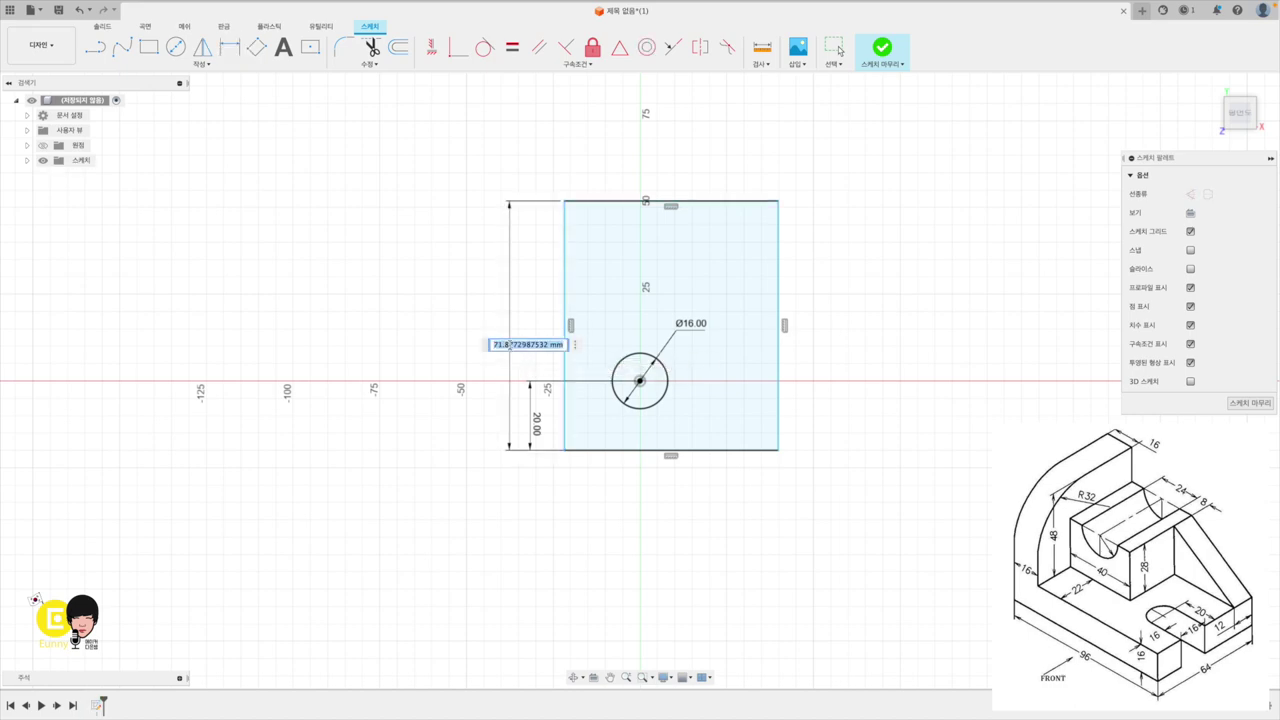
pyautogui.write('96')
pyautogui.press('Return')
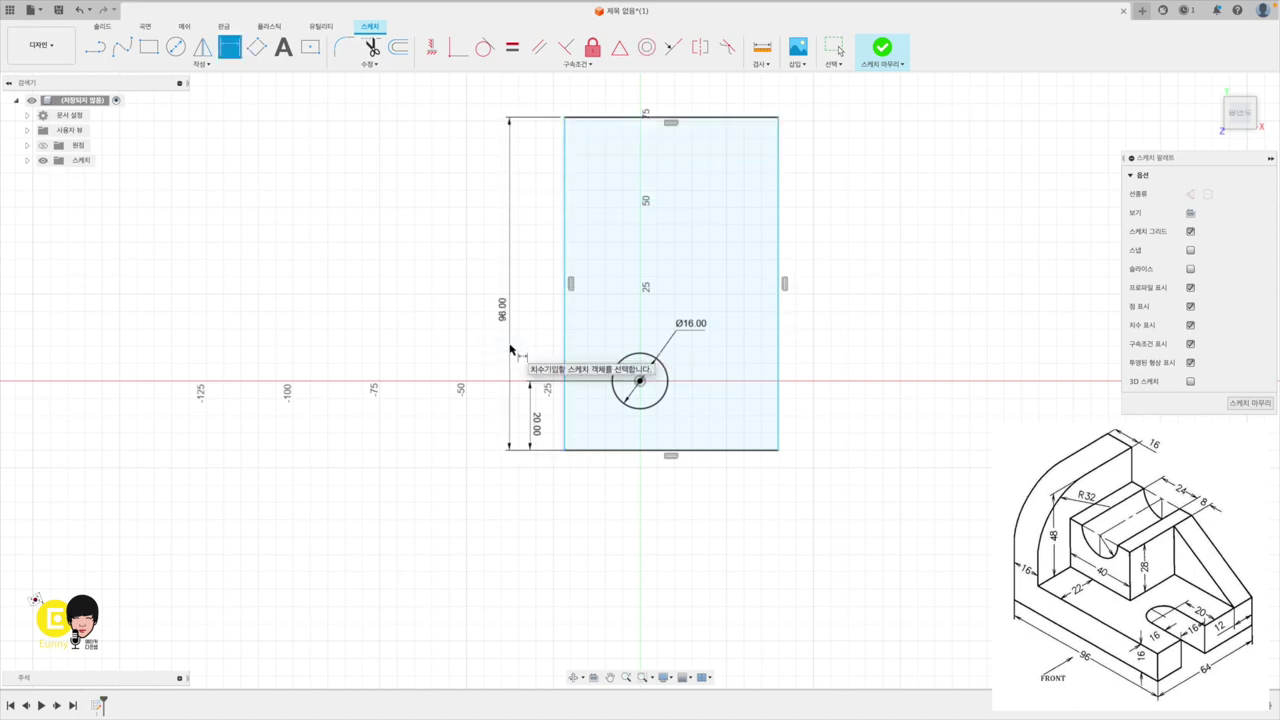
# Place the circle centre 24 mm from the left edge and make the rectangle 64 mm wide.
pyautogui.click(640, 381)
pyautogui.click(565, 410)
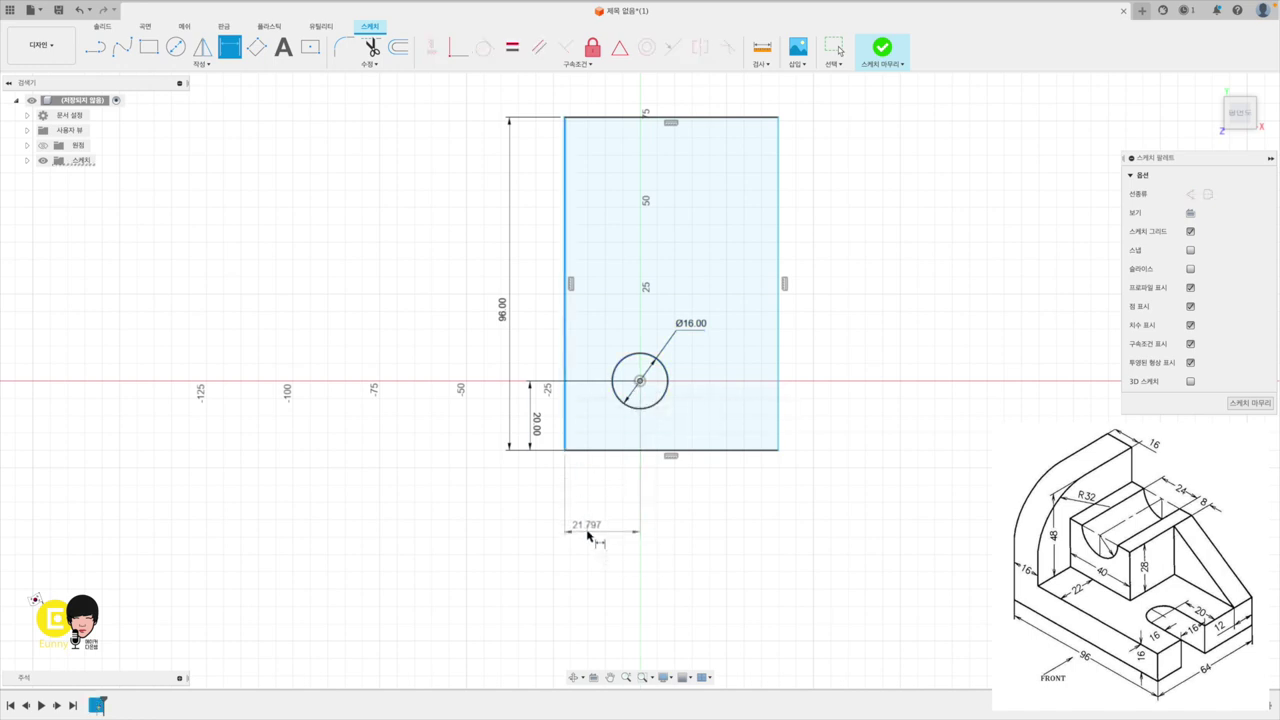
pyautogui.click(588, 536)
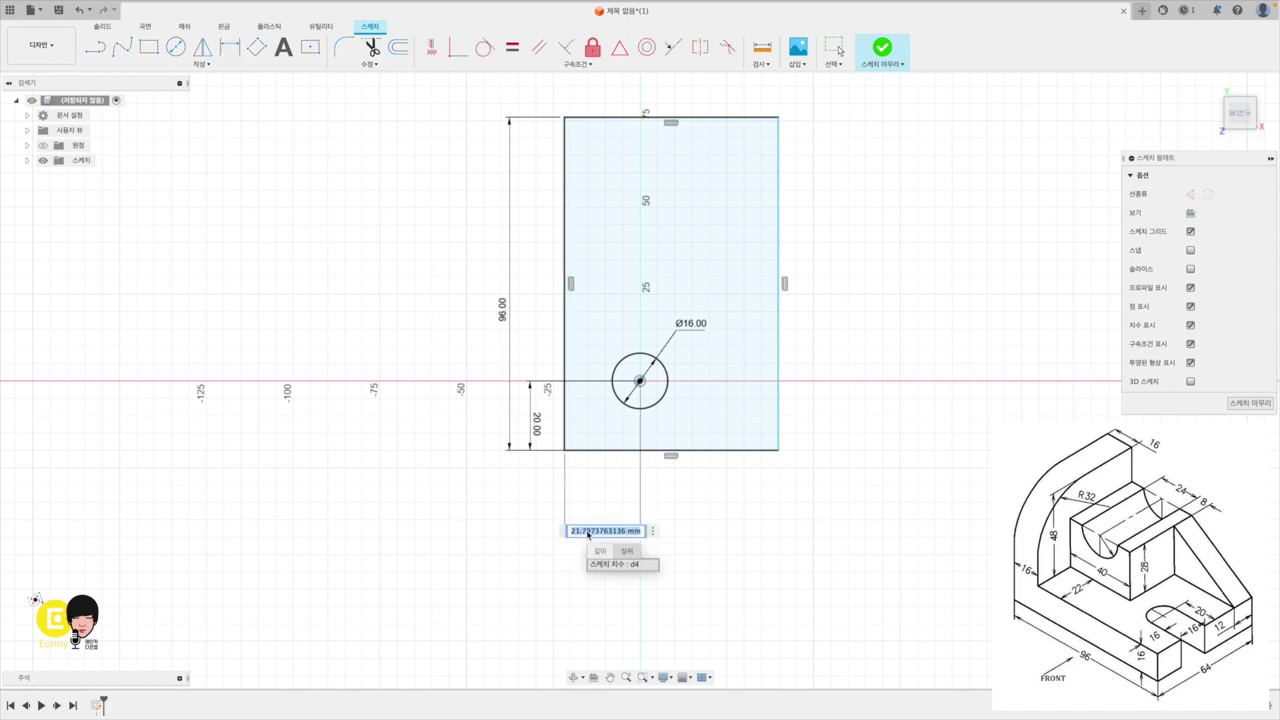
pyautogui.write('24')
pyautogui.press('Return')
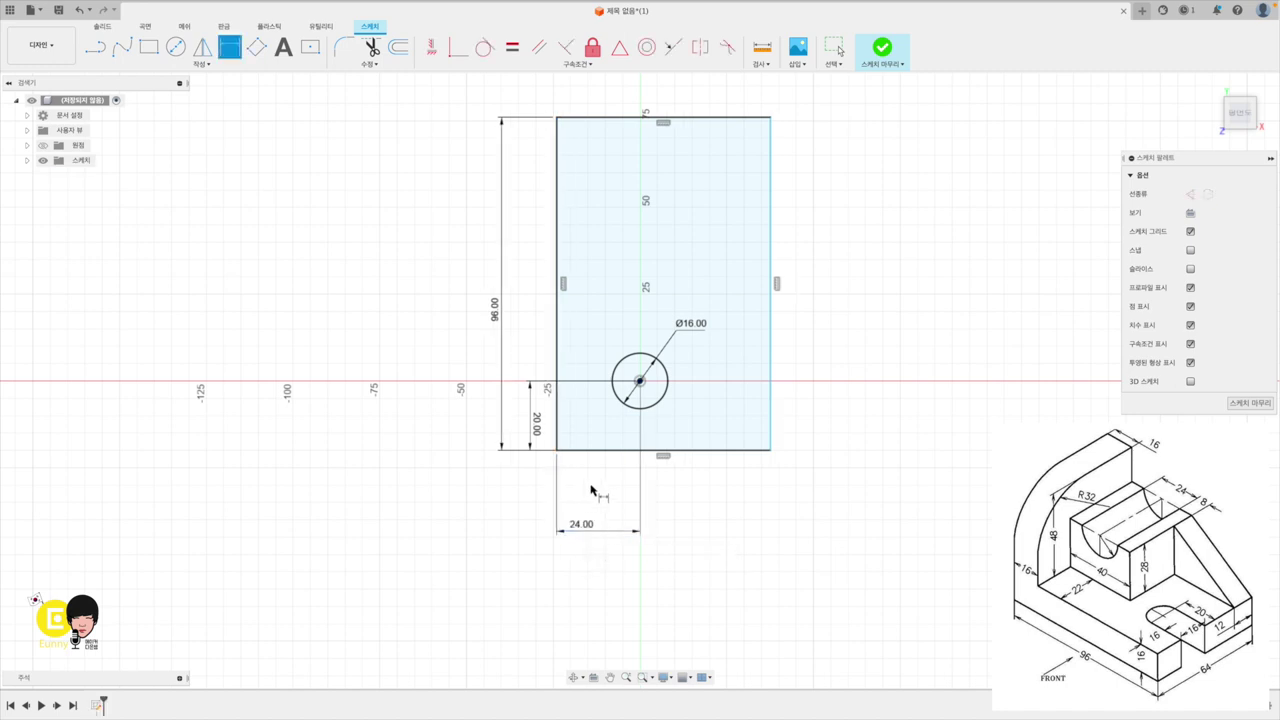
pyautogui.click(601, 451)
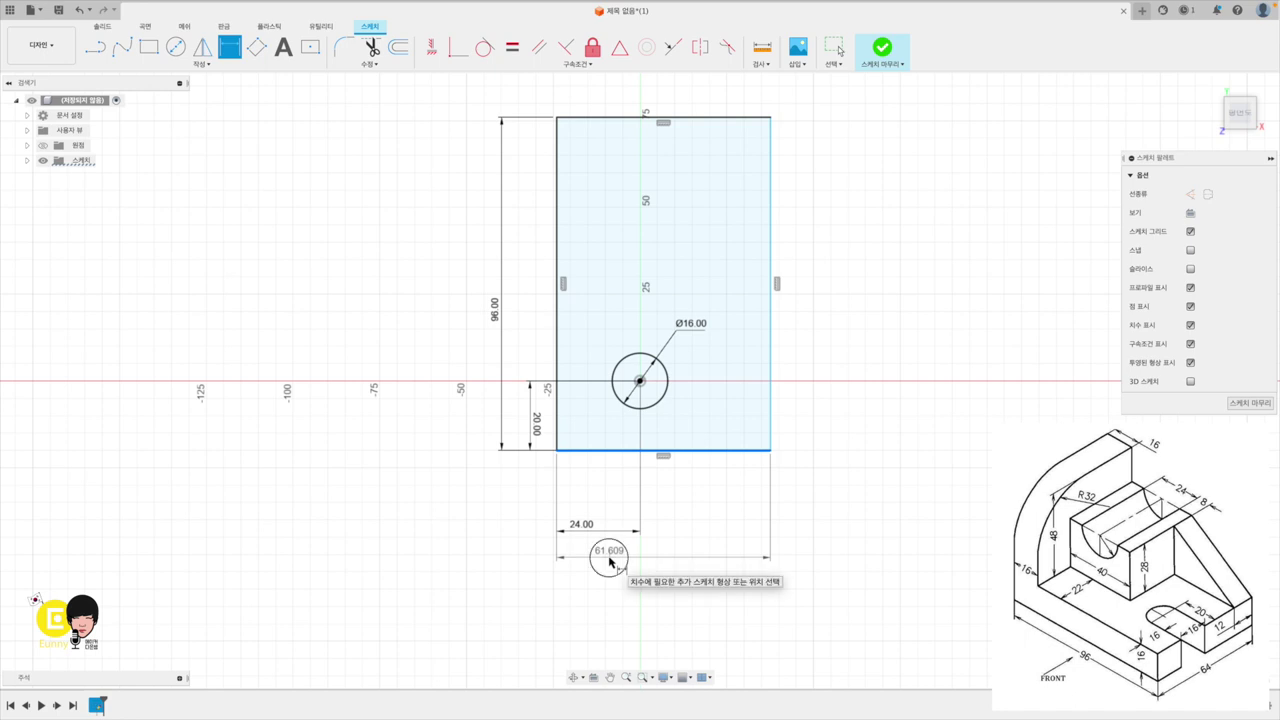
pyautogui.click(609, 560)
pyautogui.write('64')
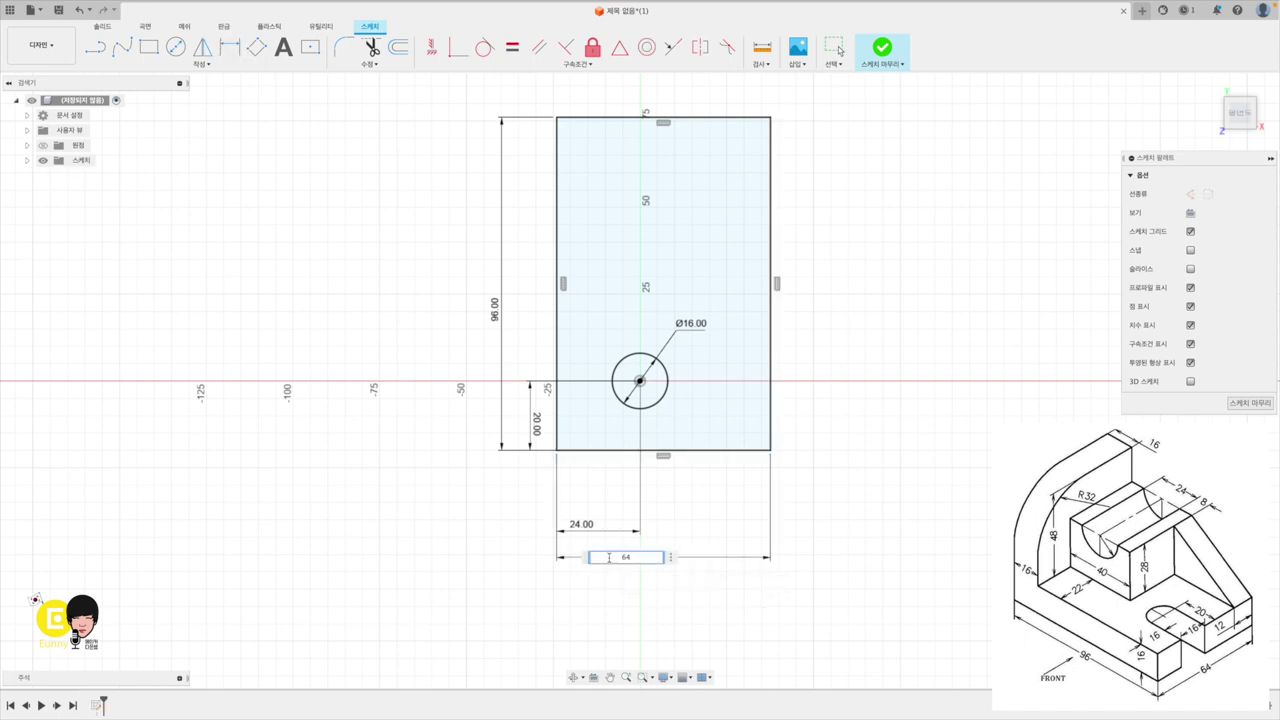
pyautogui.press('Return')
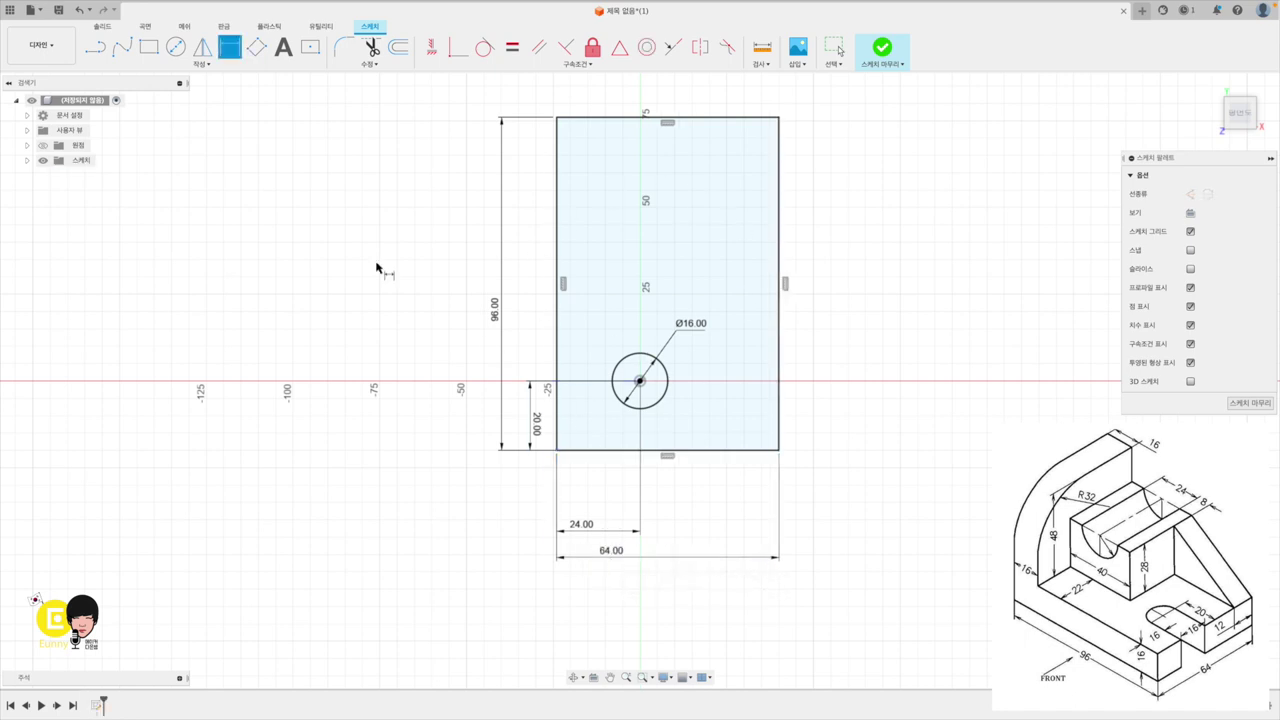
# Draw vertical lines from the circle's left and right sides down to the bottom edge.
pyautogui.click(95, 47)
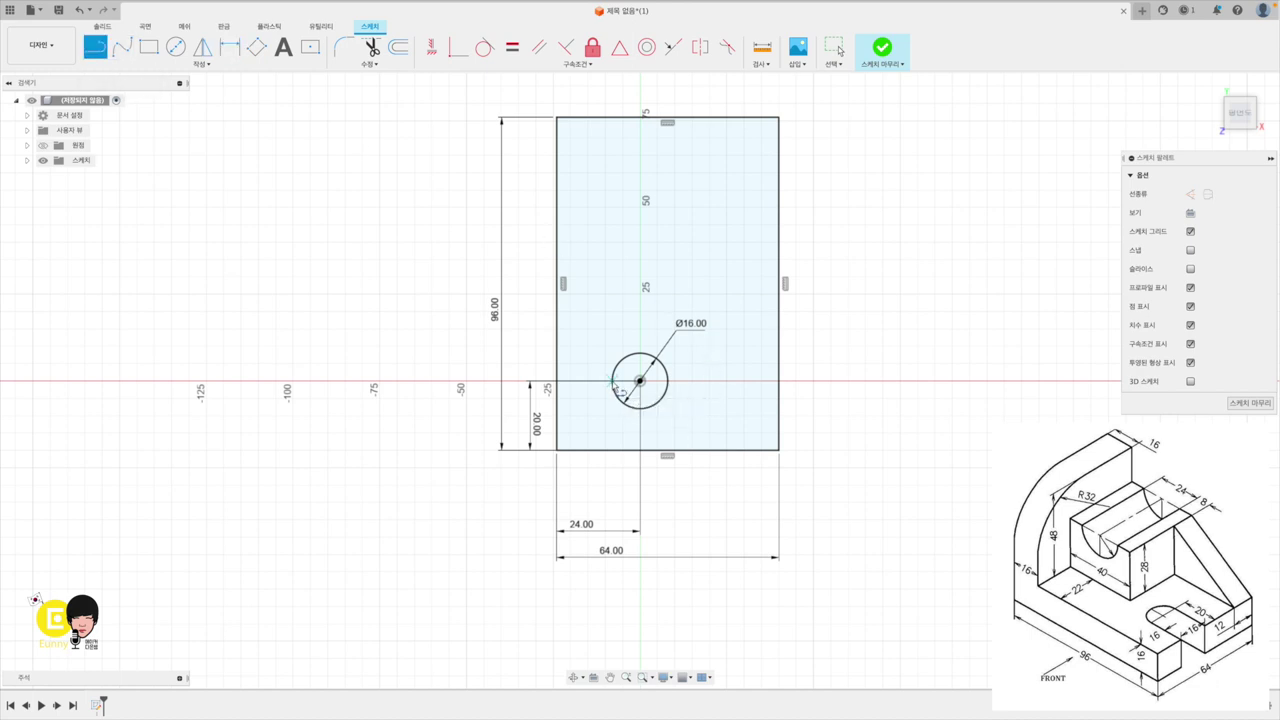
pyautogui.scroll(3, 615, 388)
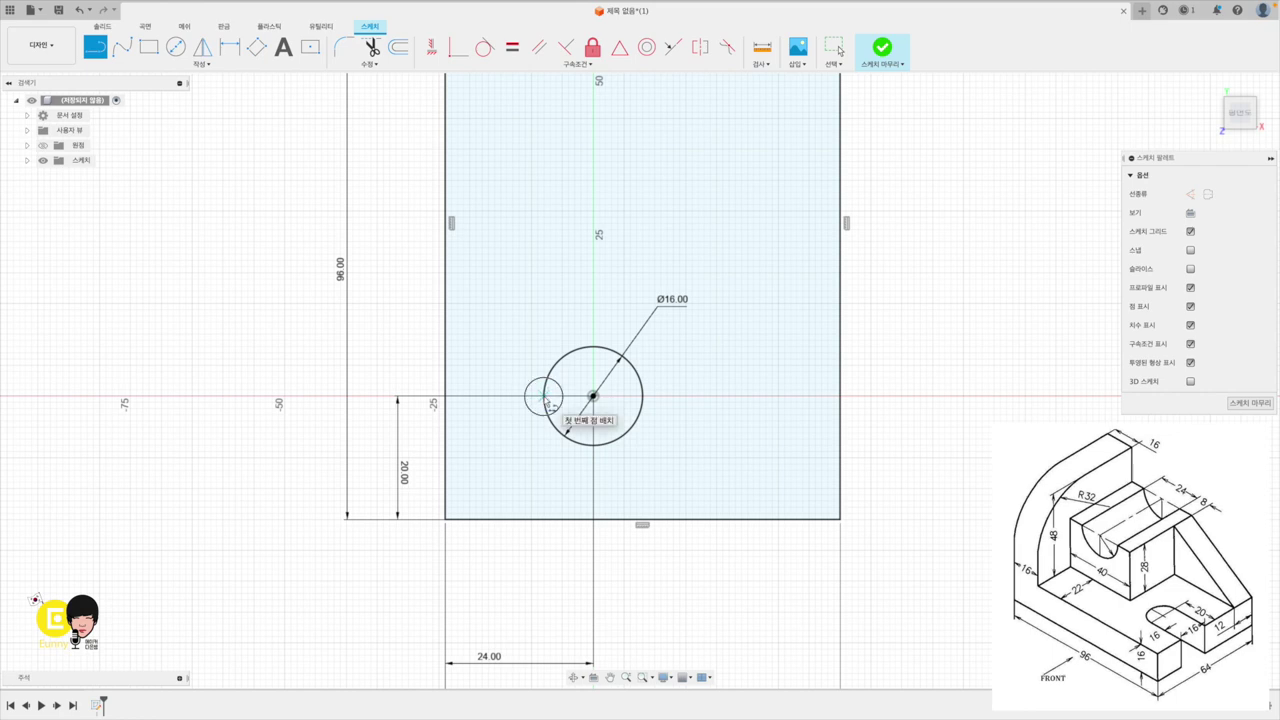
pyautogui.click(544, 396)
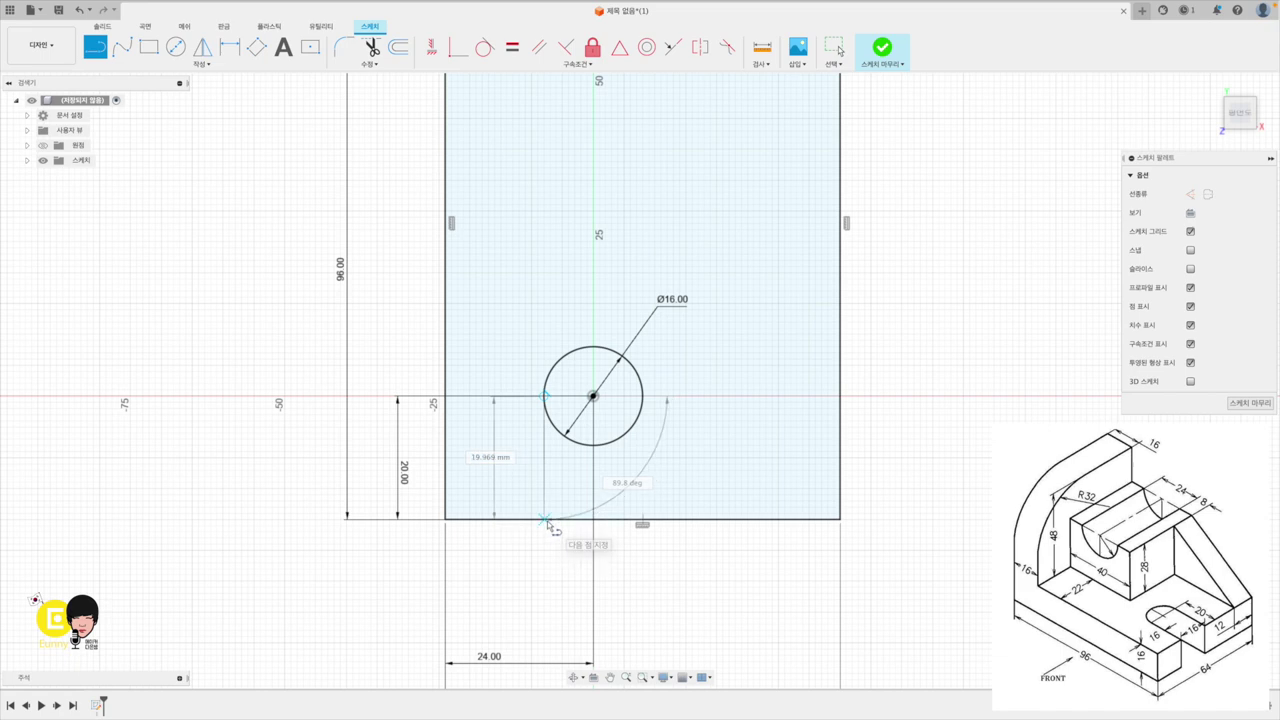
pyautogui.click(544, 519)
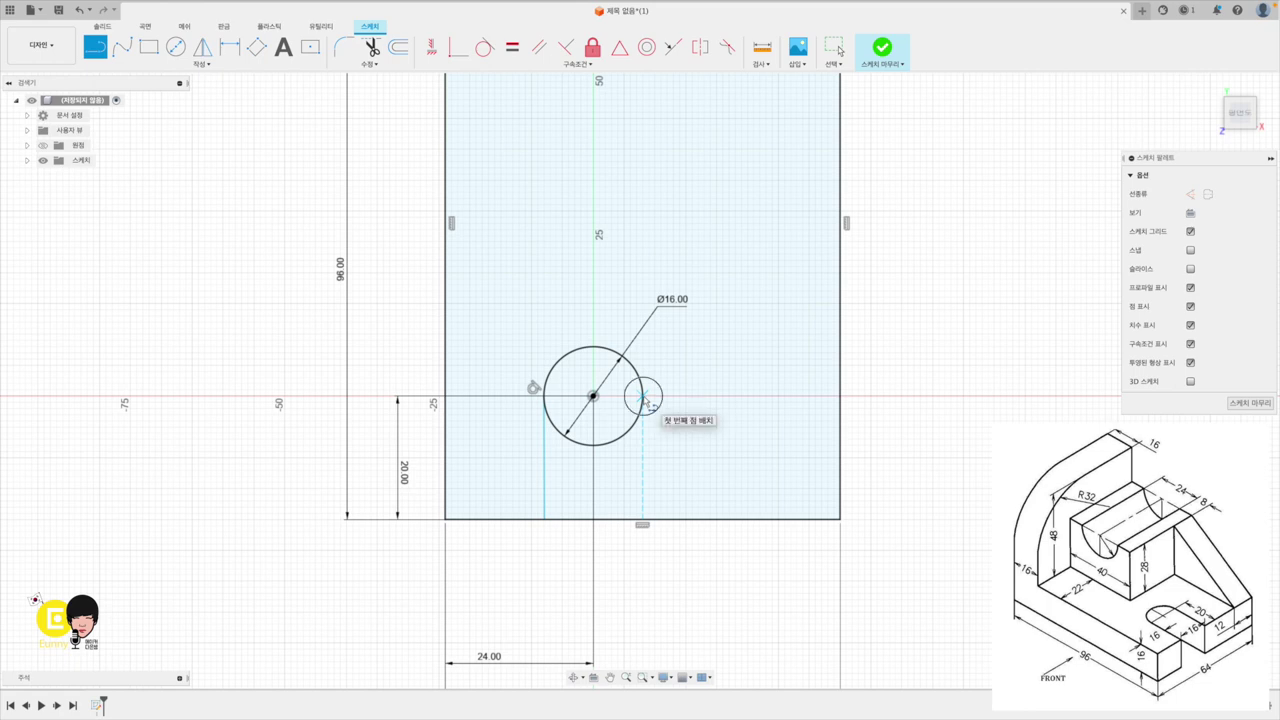
pyautogui.click(643, 397)
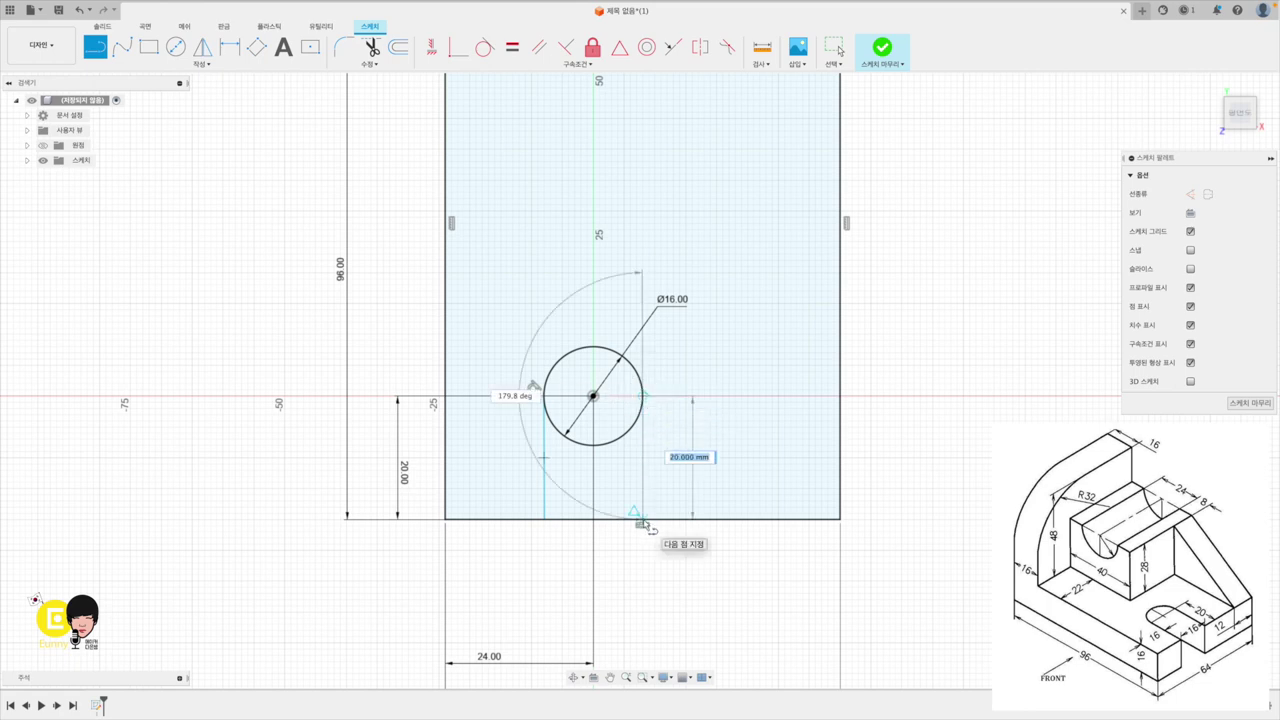
pyautogui.doubleClick(643, 519)
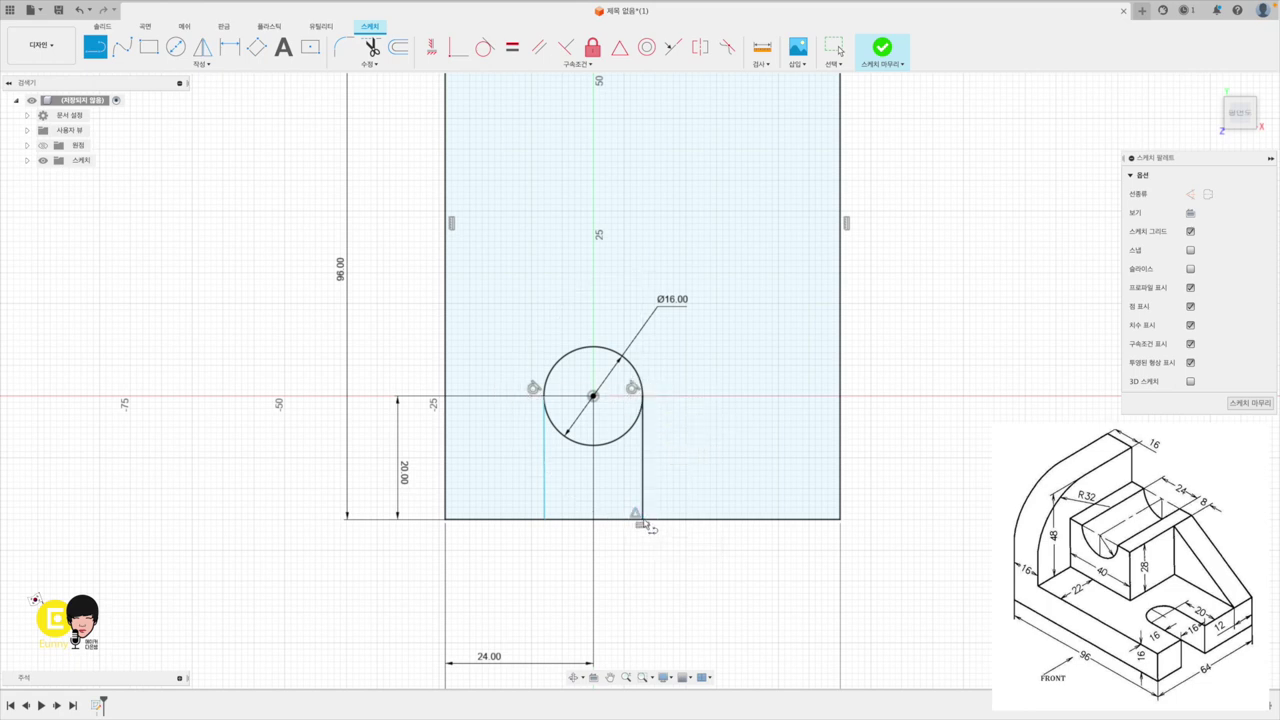
pyautogui.press('Escape')
# Constrain the slot's left line vertical and finish the sketch.
pyautogui.click(544, 466)
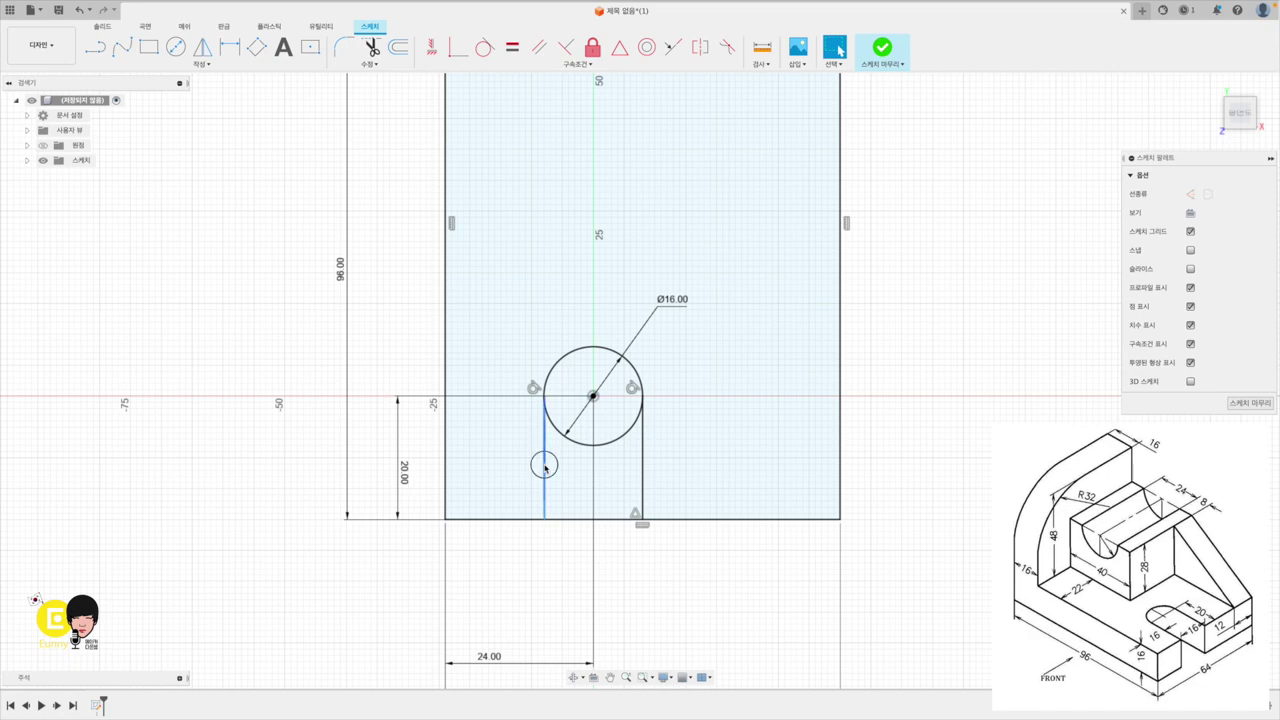
pyautogui.click(431, 47)
pyautogui.click(543, 564)
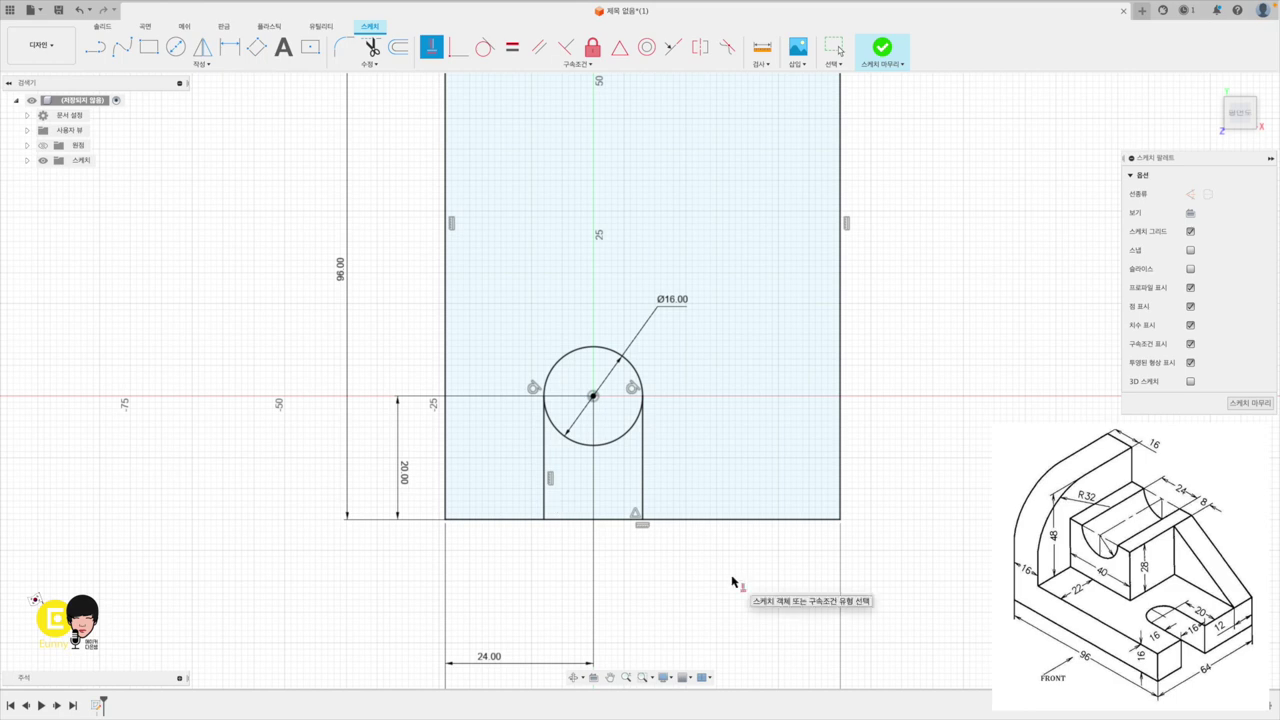
pyautogui.press('Escape')
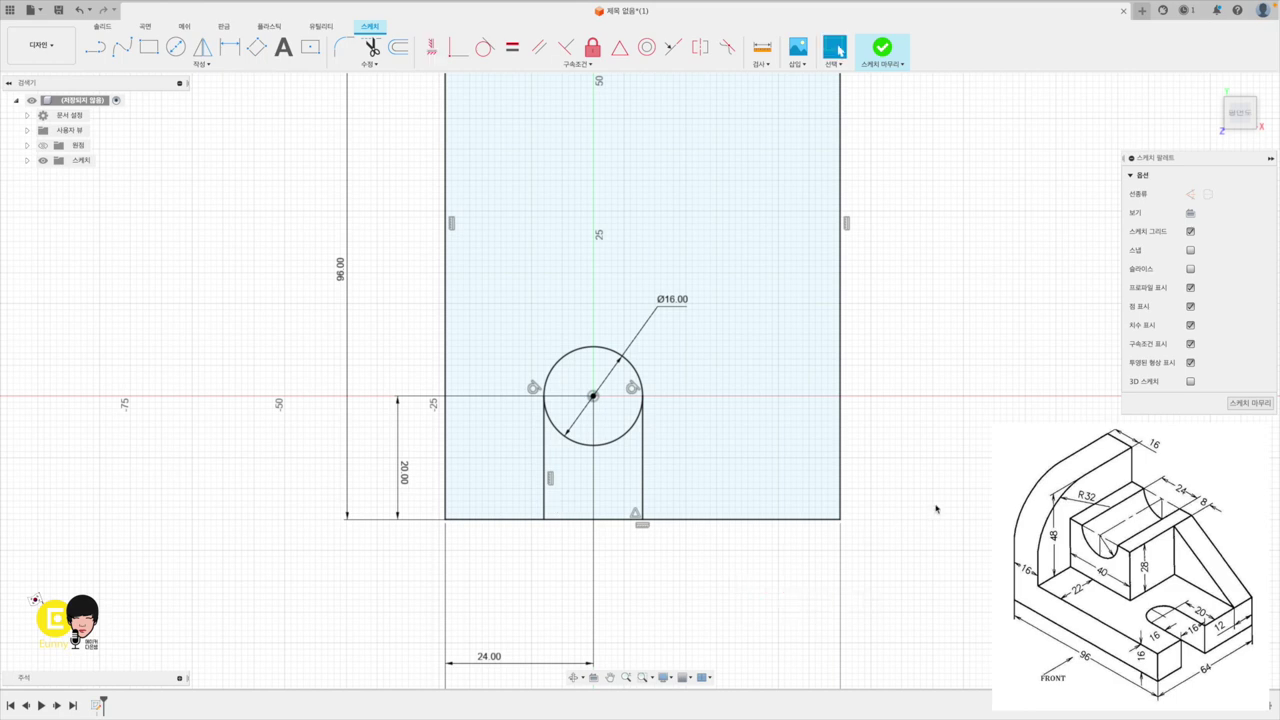
pyautogui.click(884, 50)
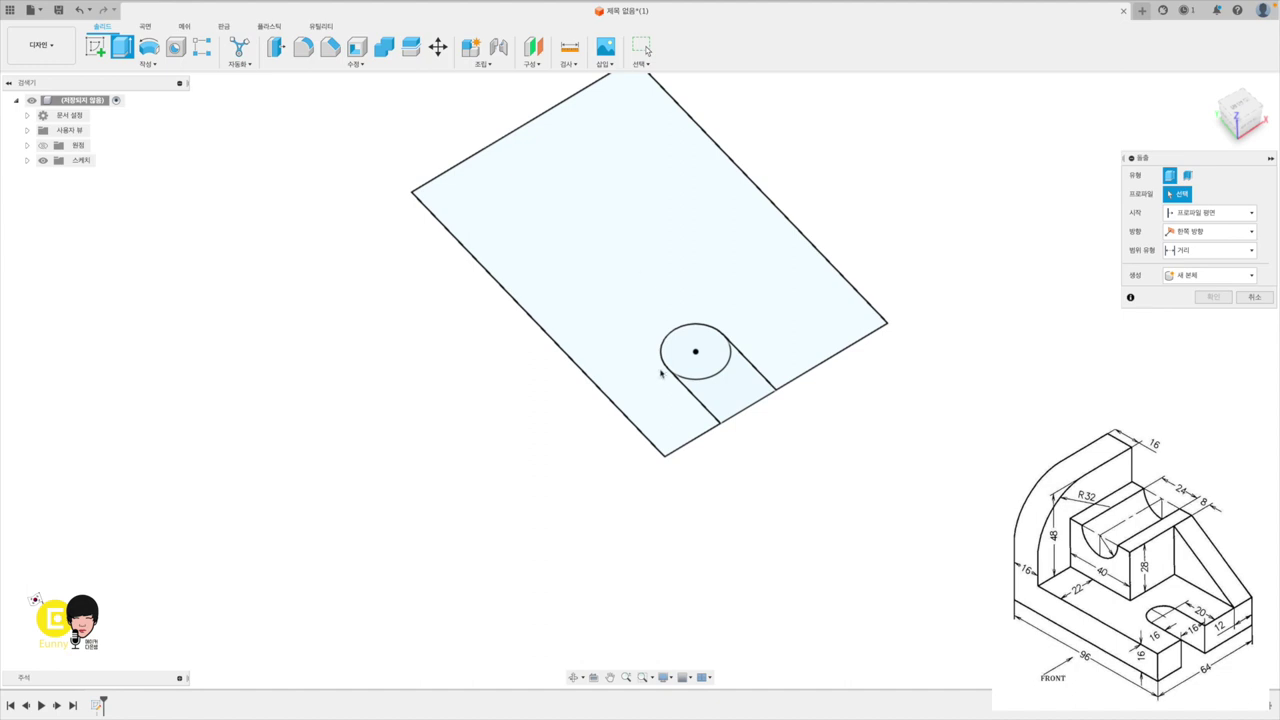
# Extrude the slotted plate profile 16 mm into a solid base.
pyautogui.click(633, 287)
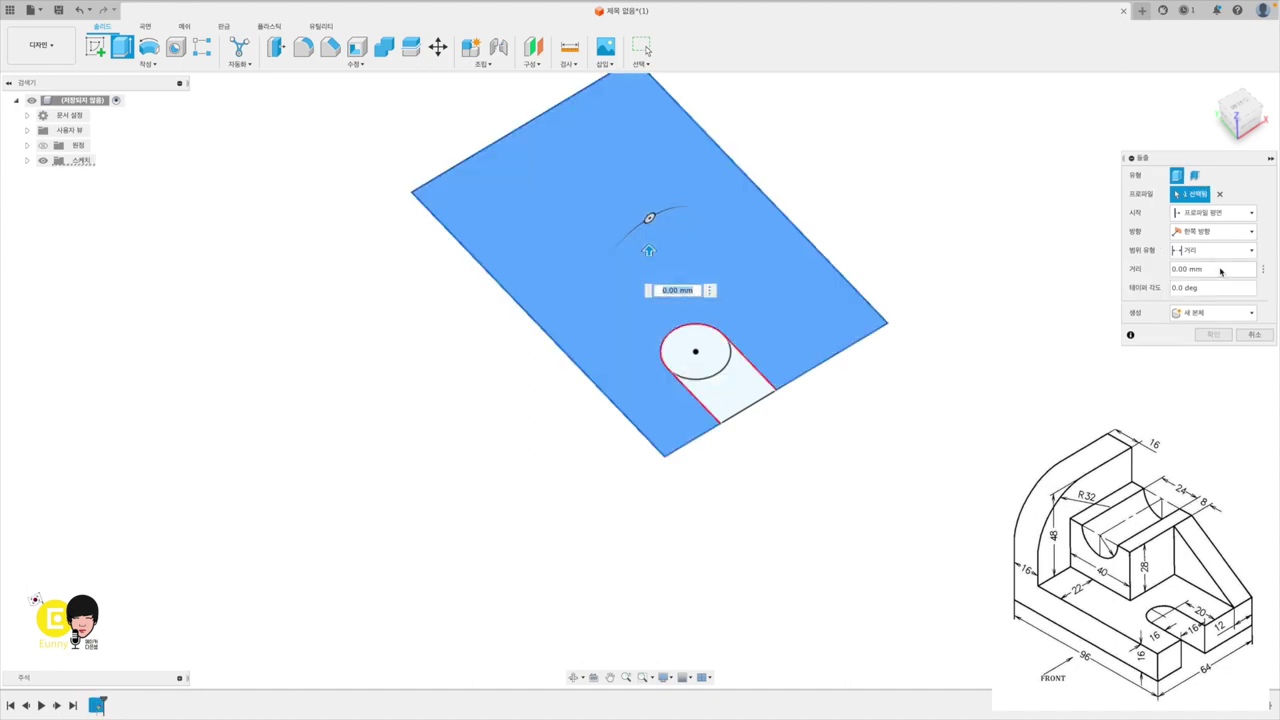
pyautogui.click(1174, 270)
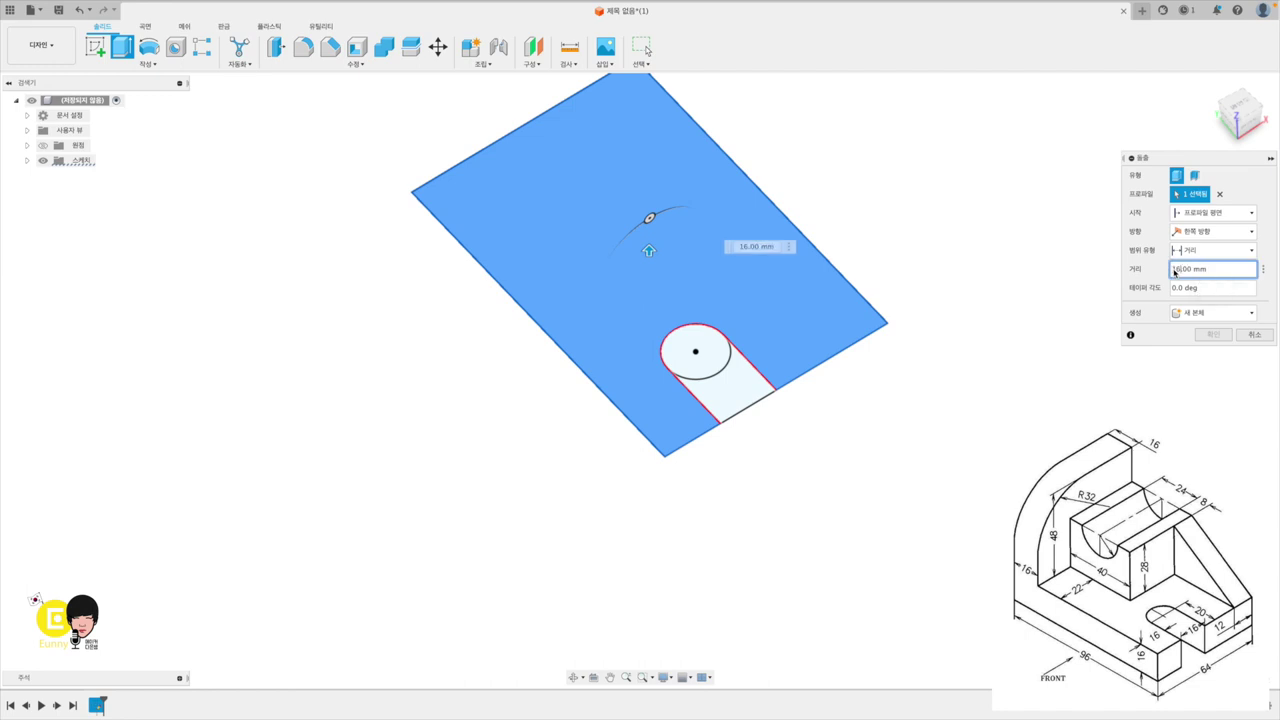
pyautogui.press('Return')
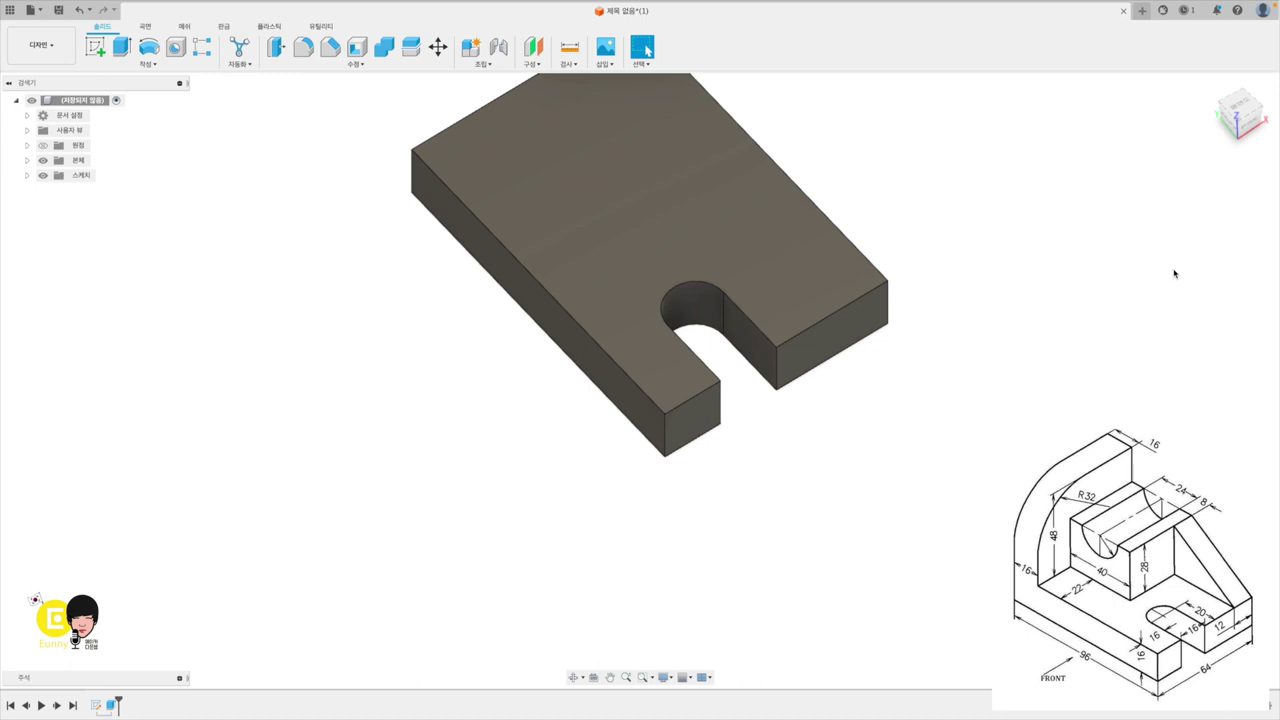
# Sketch a rectangle across the top face's back edge, 16 mm deep, and finish the sketch.
pyautogui.click(95, 46)
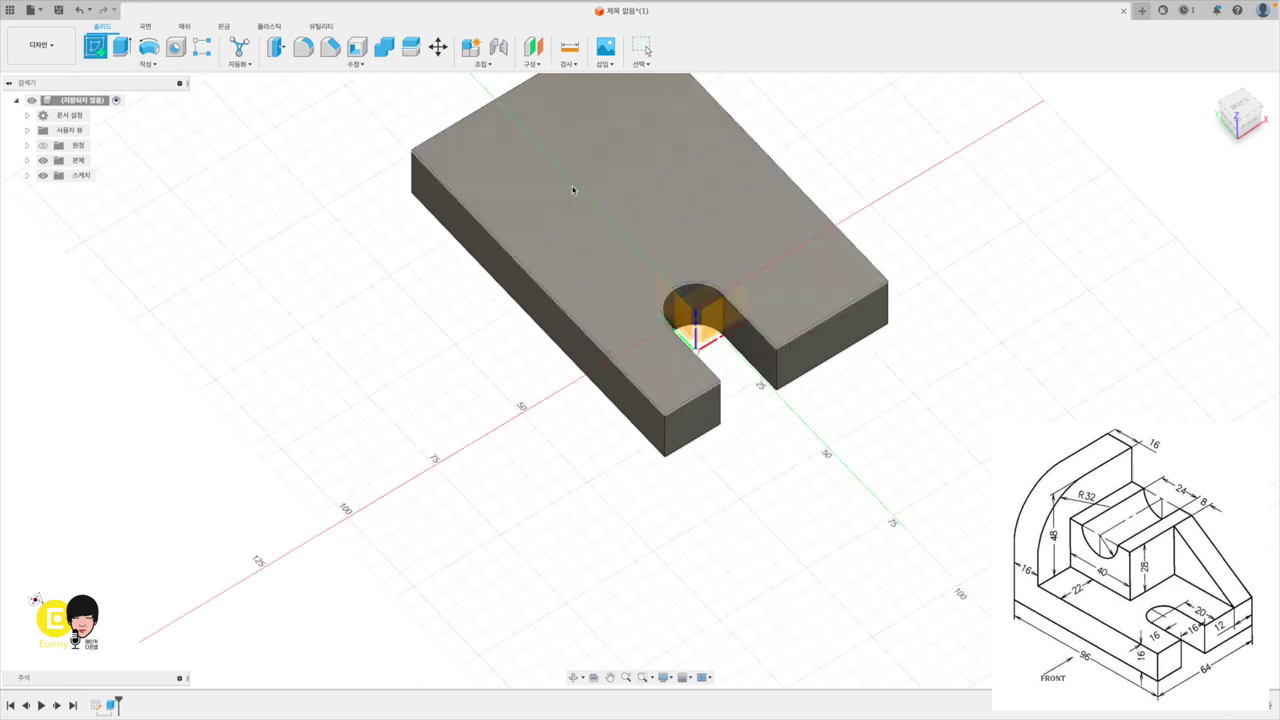
pyautogui.click(610, 204)
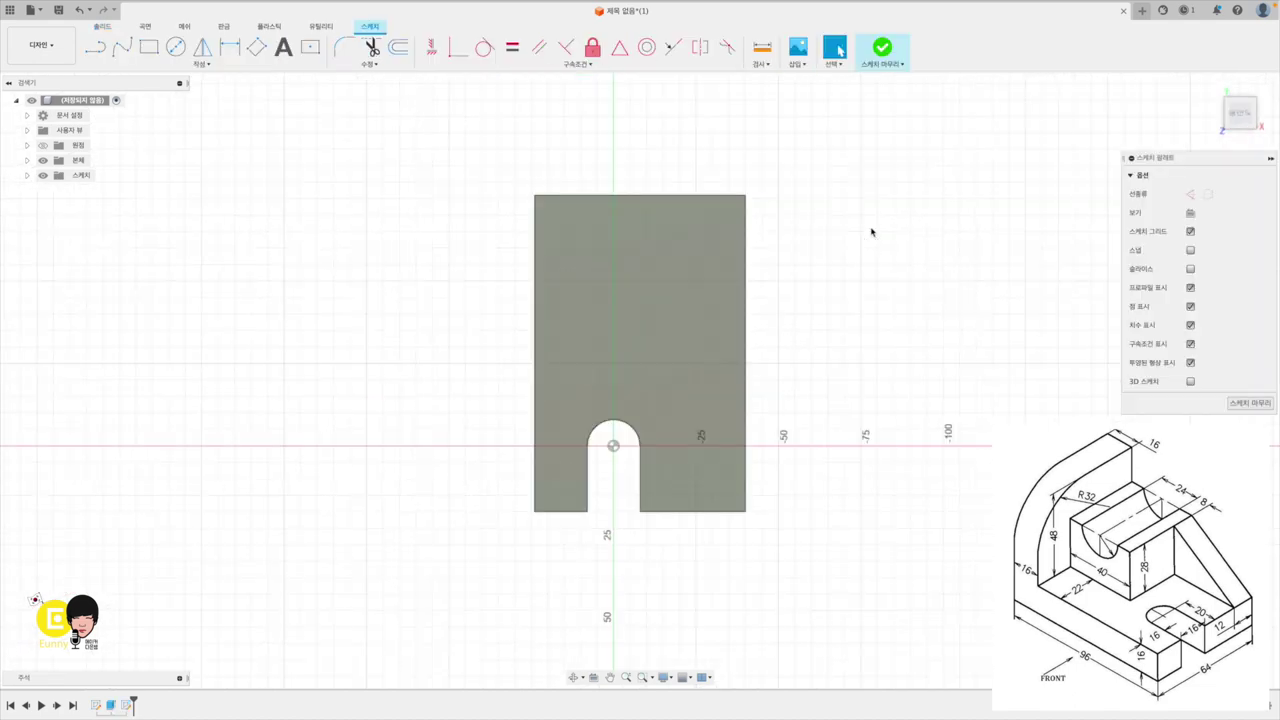
pyautogui.click(148, 46)
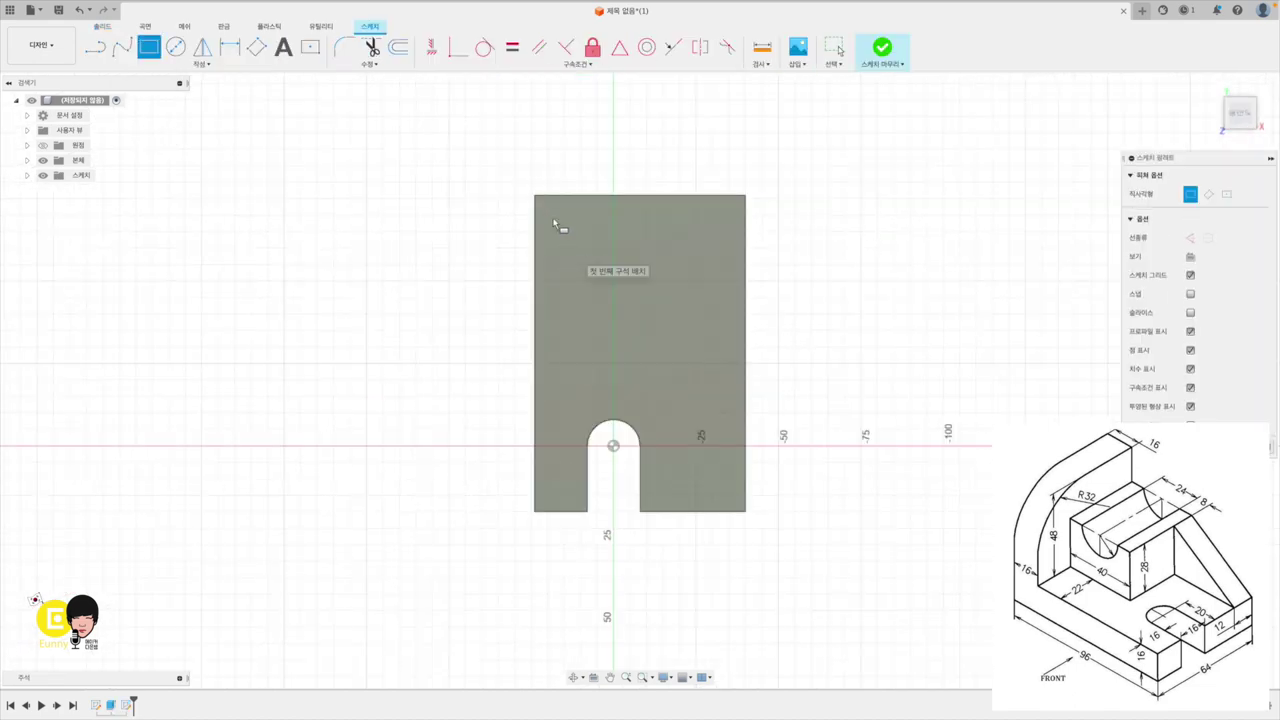
pyautogui.click(535, 195)
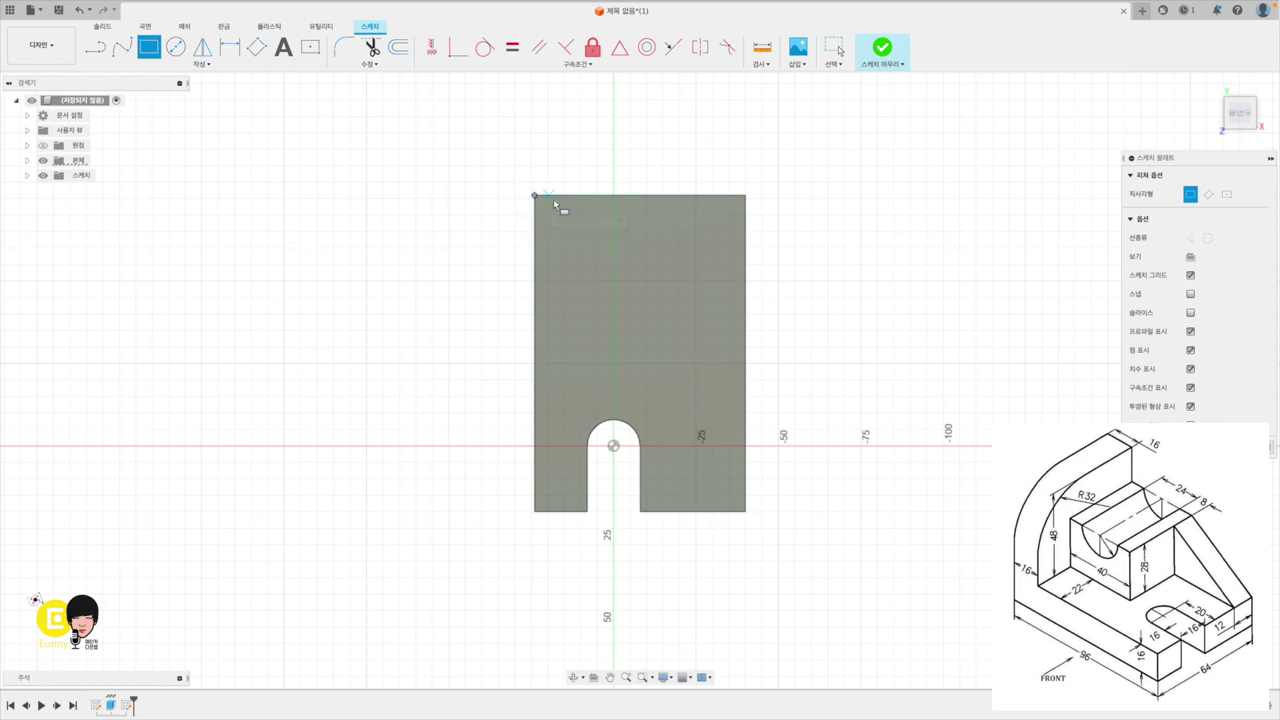
pyautogui.click(749, 235)
pyautogui.click(229, 47)
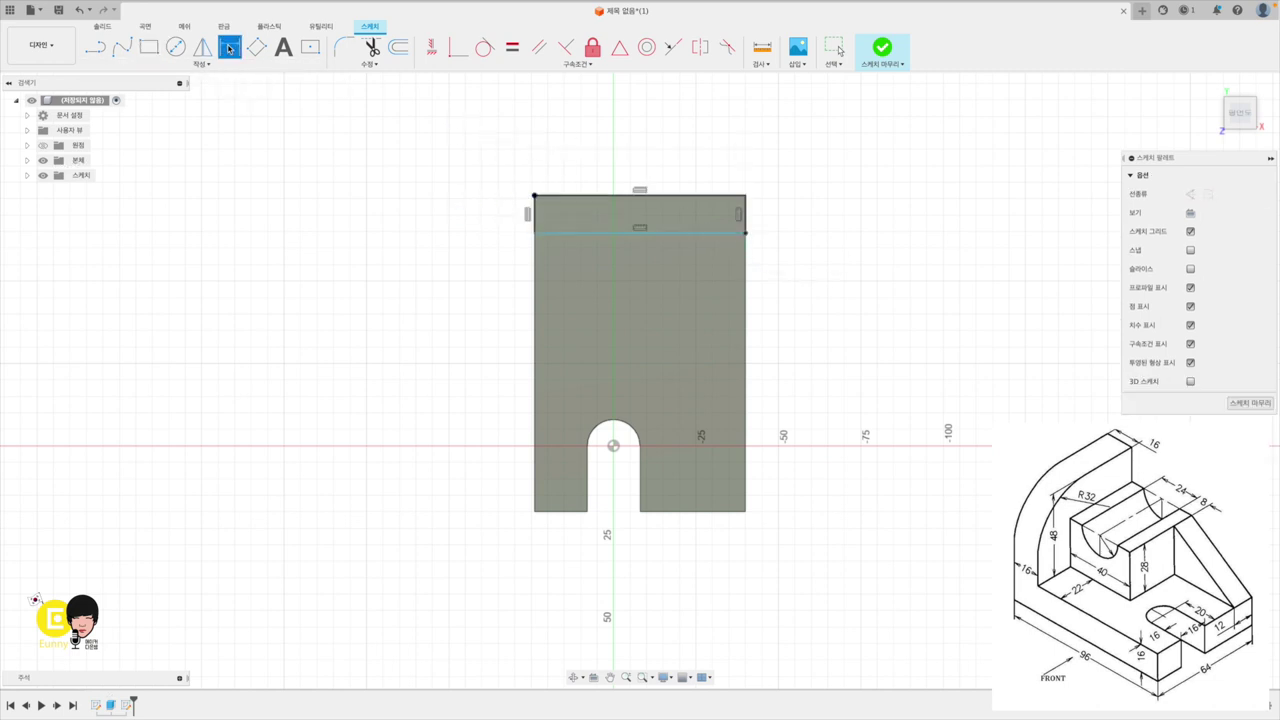
pyautogui.click(538, 214)
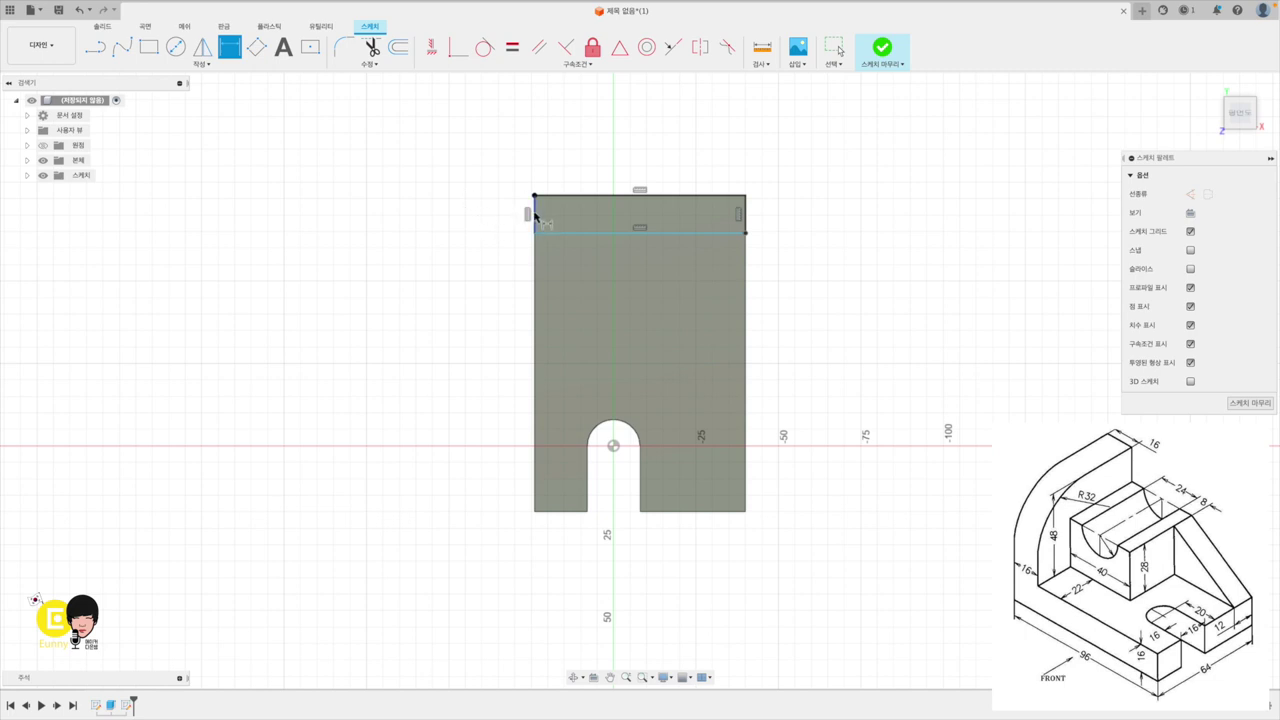
pyautogui.click(455, 214)
pyautogui.write('16')
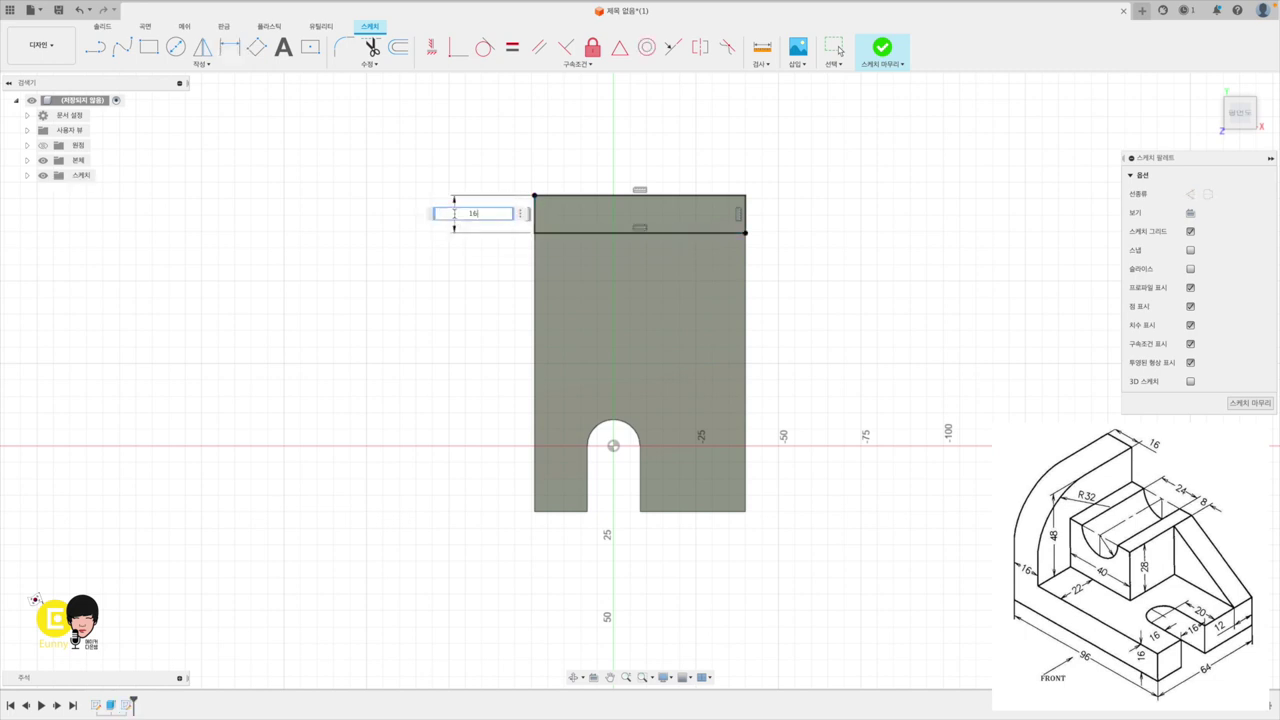
pyautogui.press('Return')
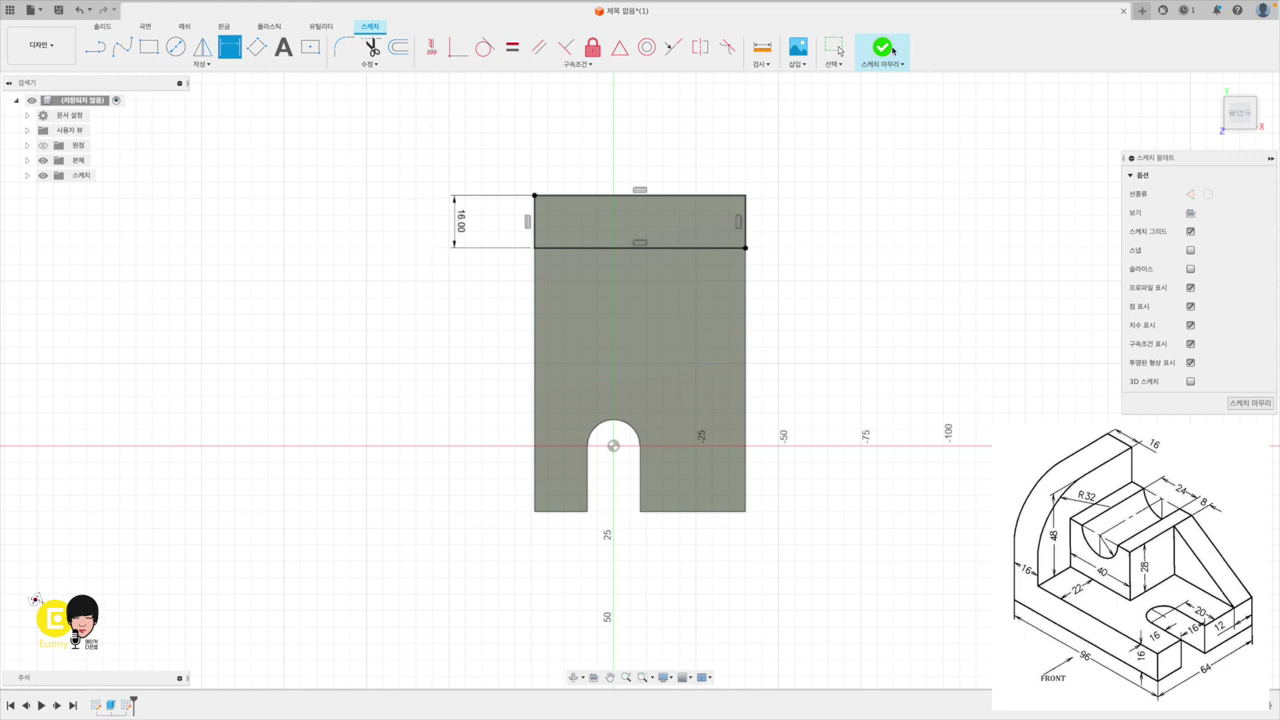
pyautogui.click(882, 47)
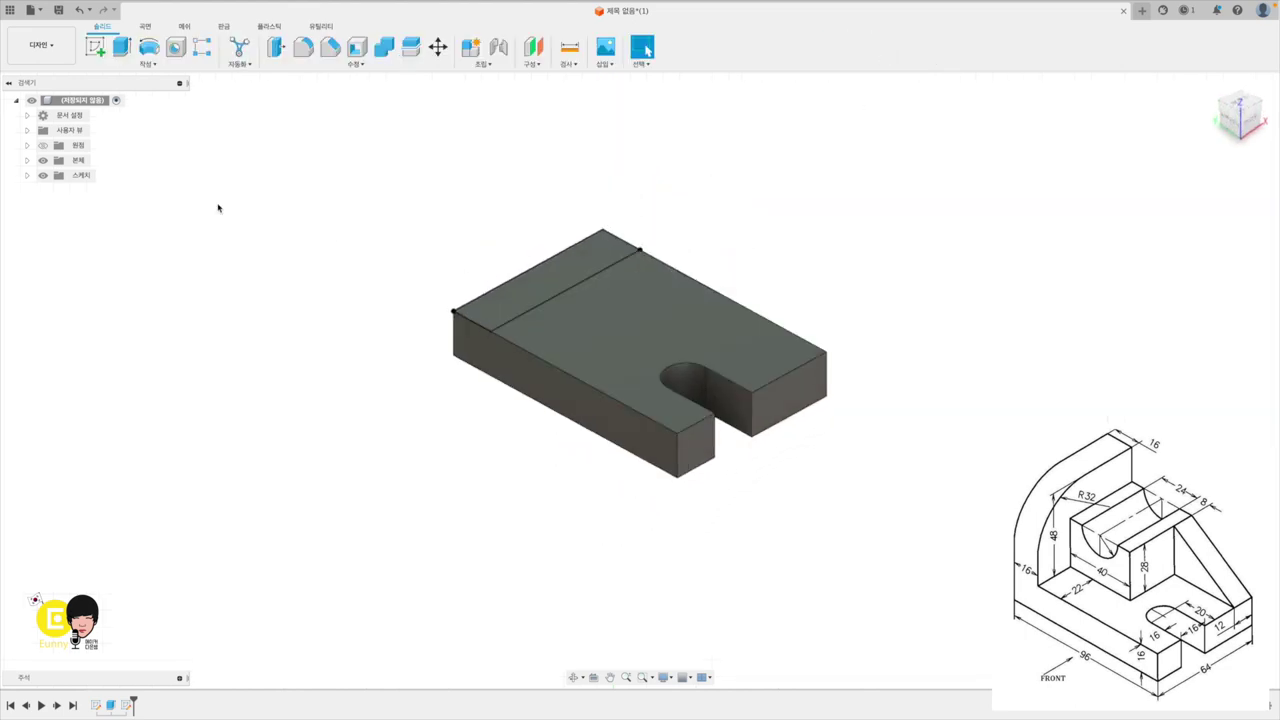
# Extrude the back strip 48 mm upward, joined to the base as a wall.
pyautogui.click(121, 47)
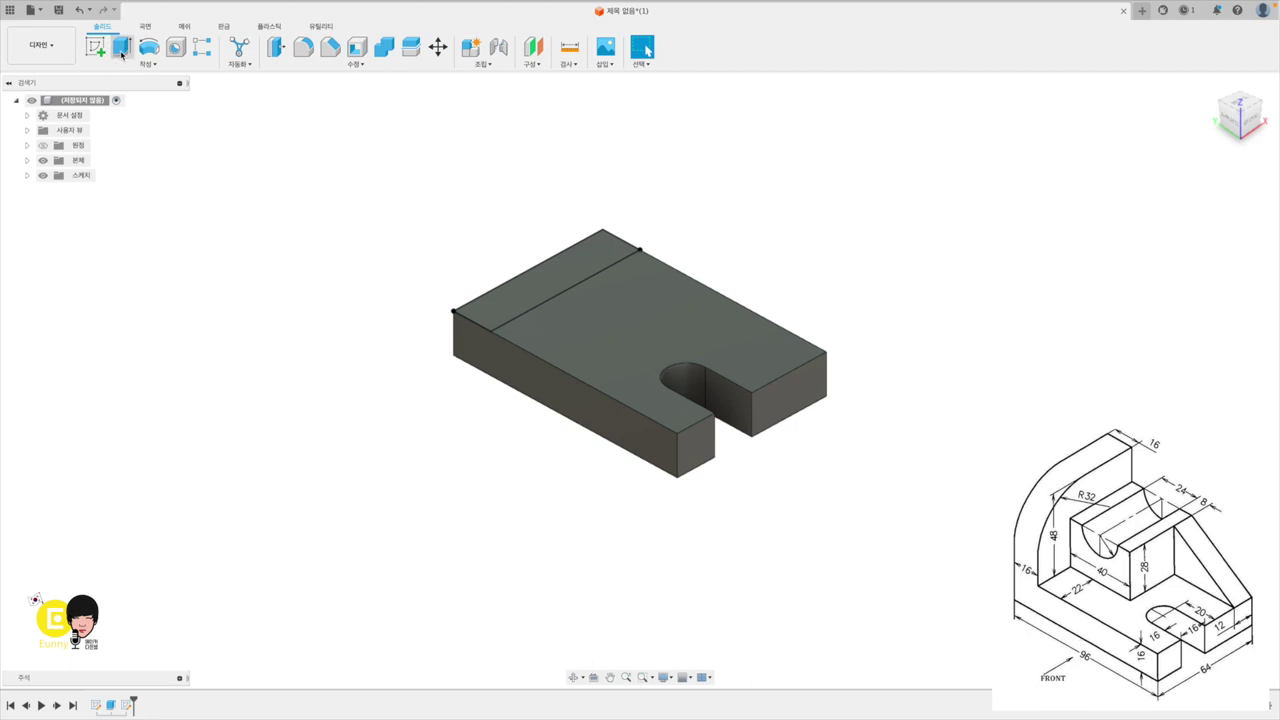
pyautogui.click(566, 272)
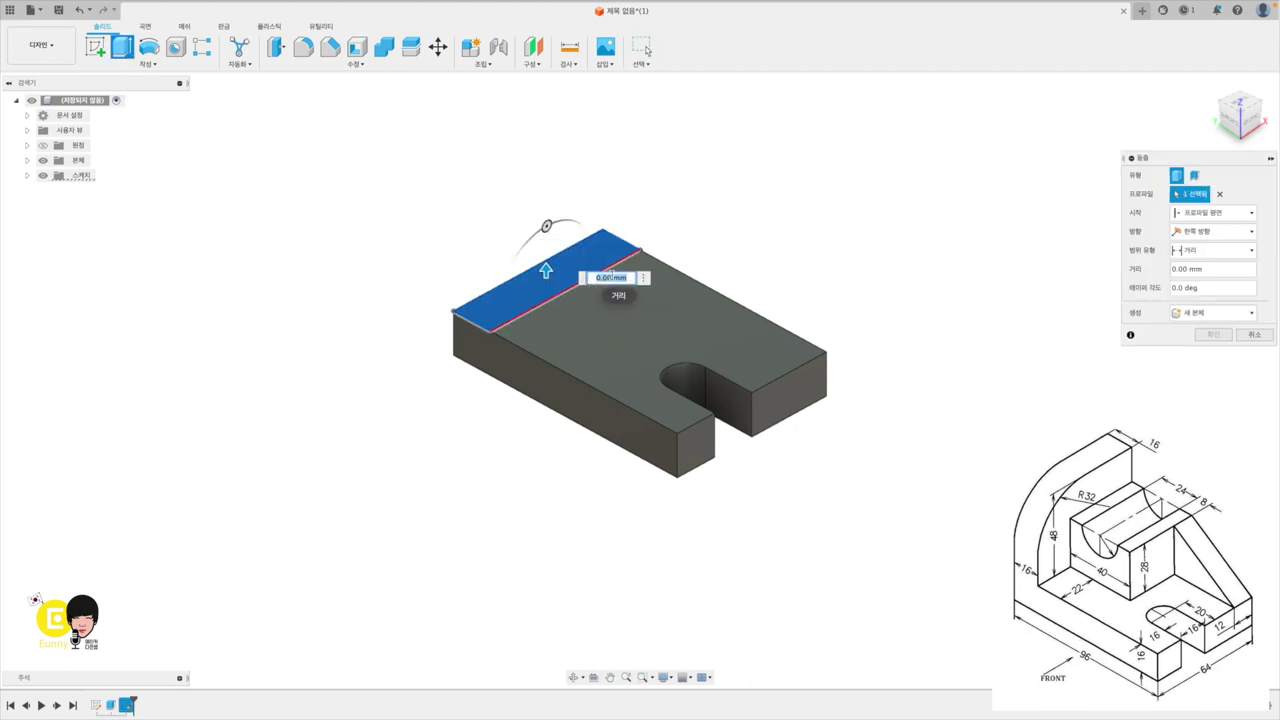
pyautogui.write('48')
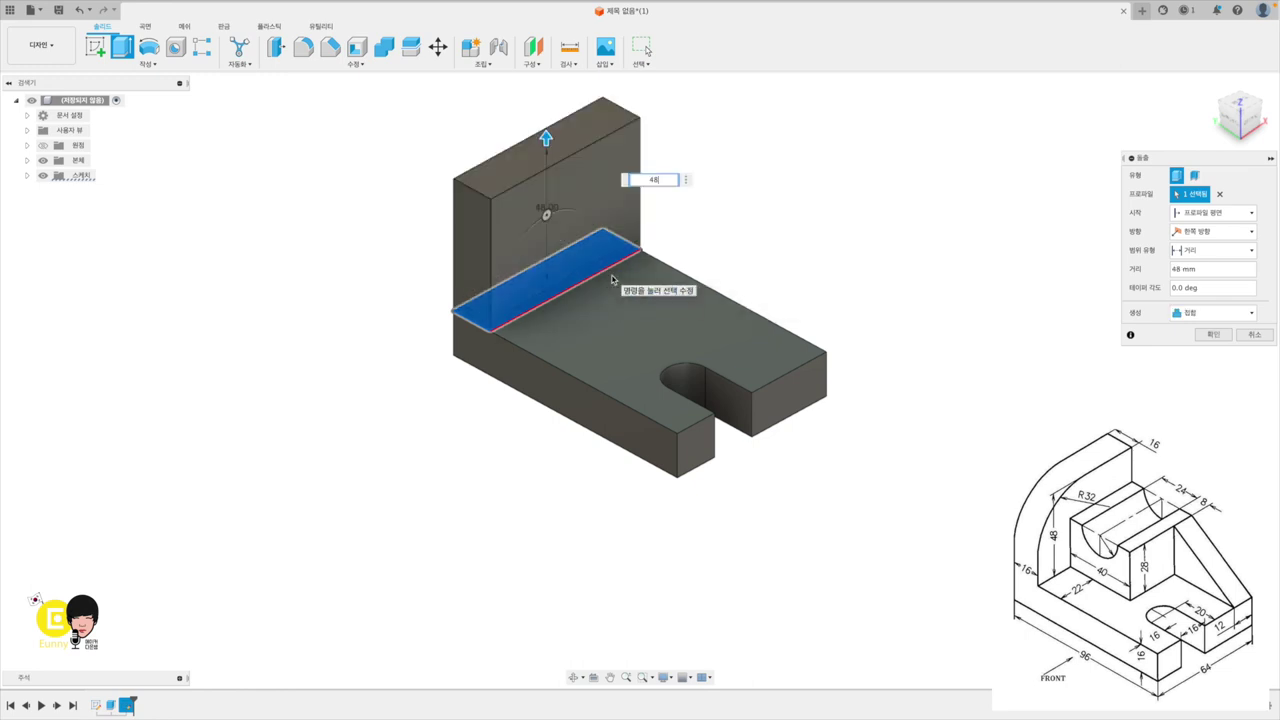
pyautogui.press('Return')
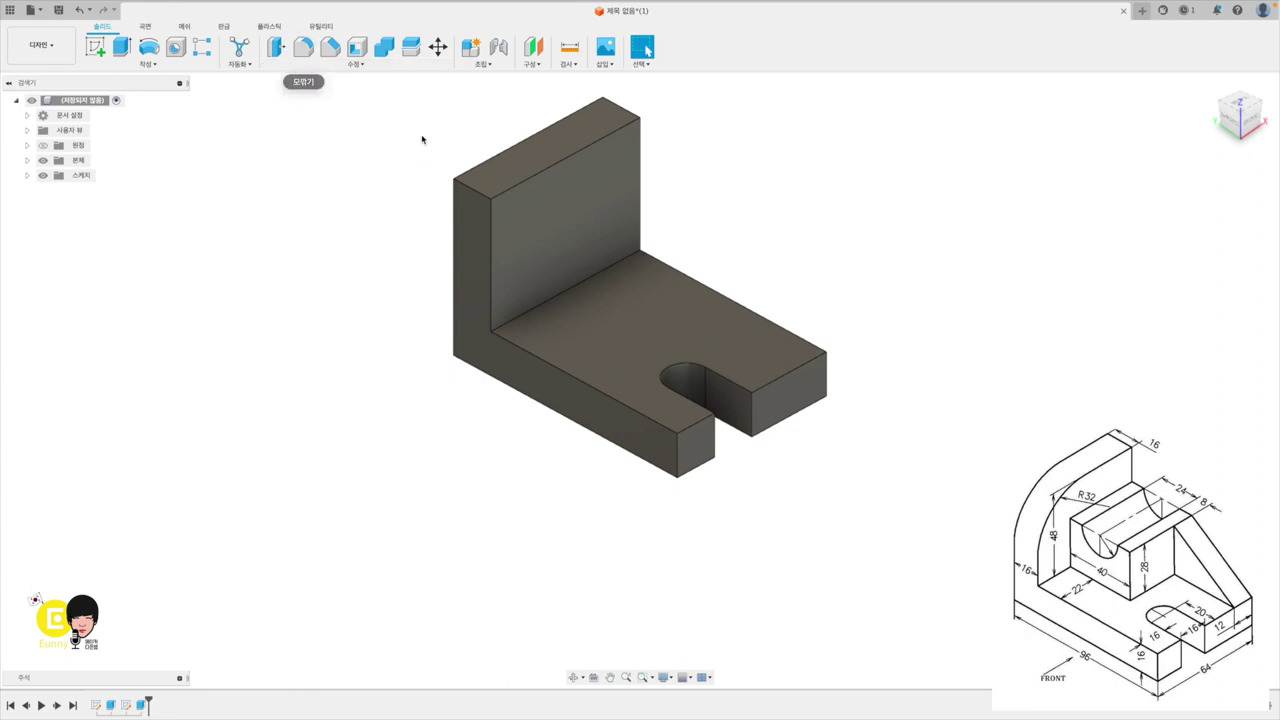
pyautogui.press('f')
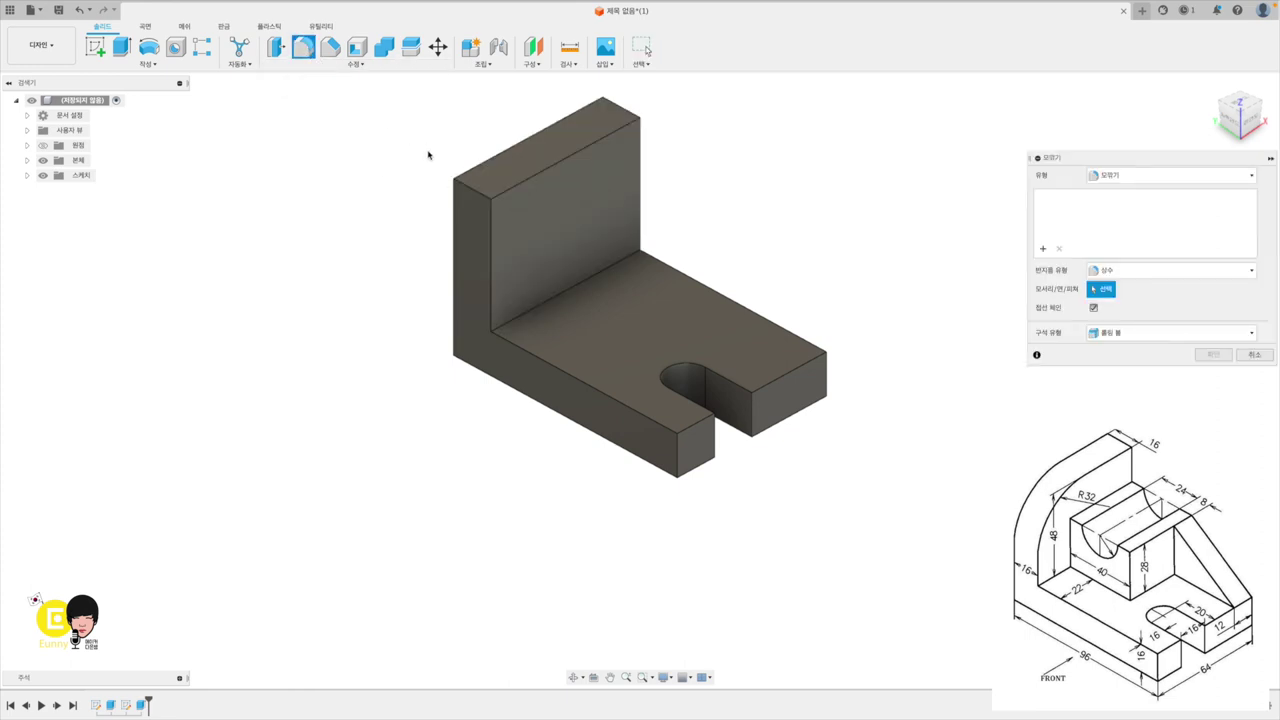
# Fillet the wall's outer top edge with a 32 mm radius.
pyautogui.click(470, 189)
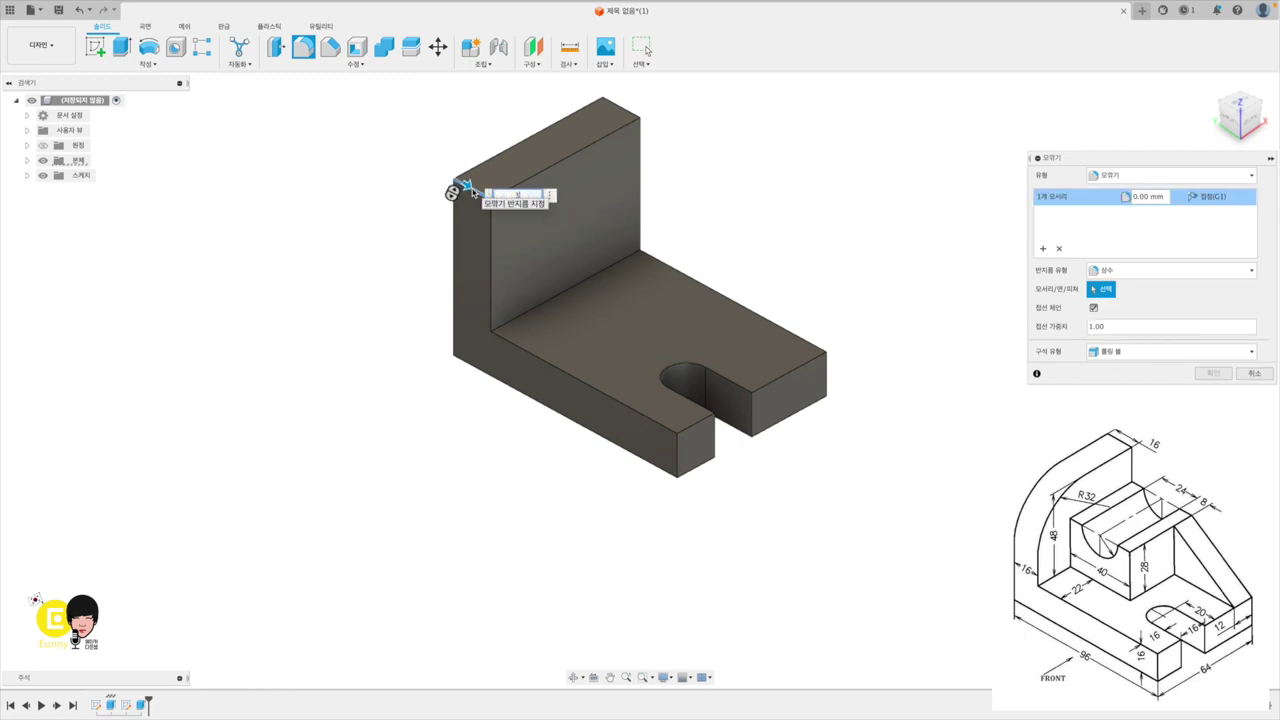
pyautogui.write('32')
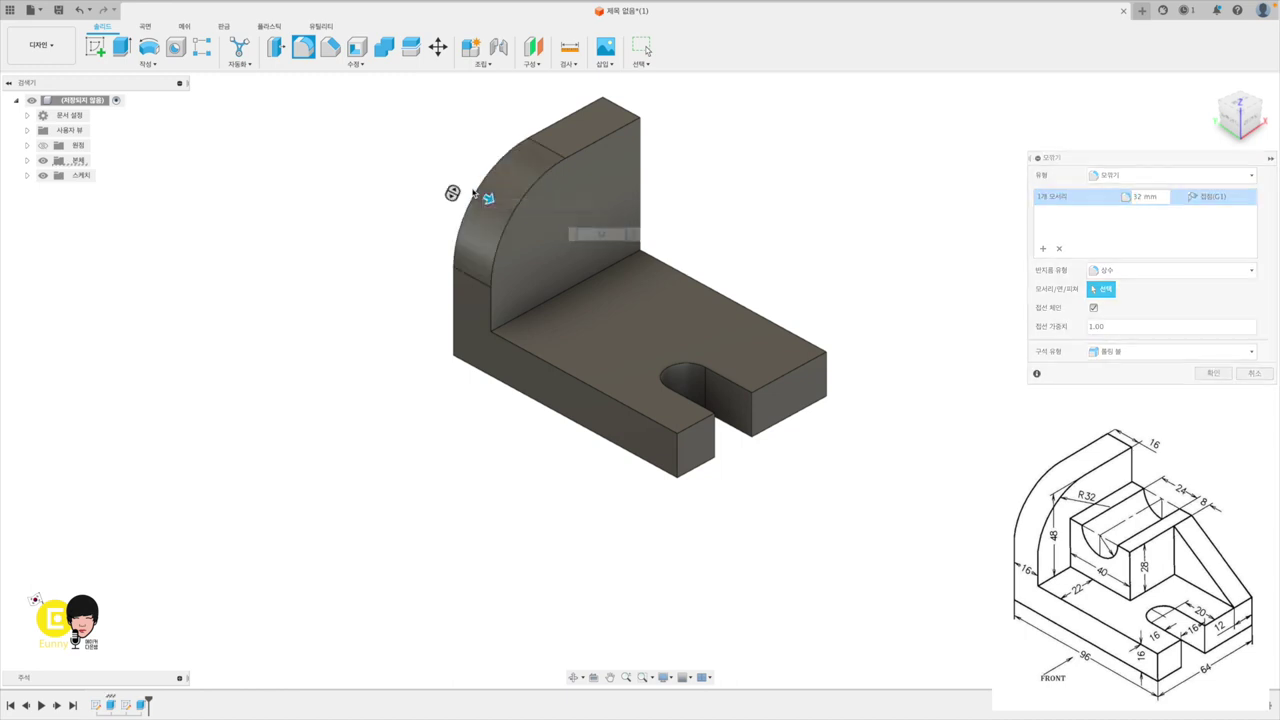
pyautogui.press('Return')
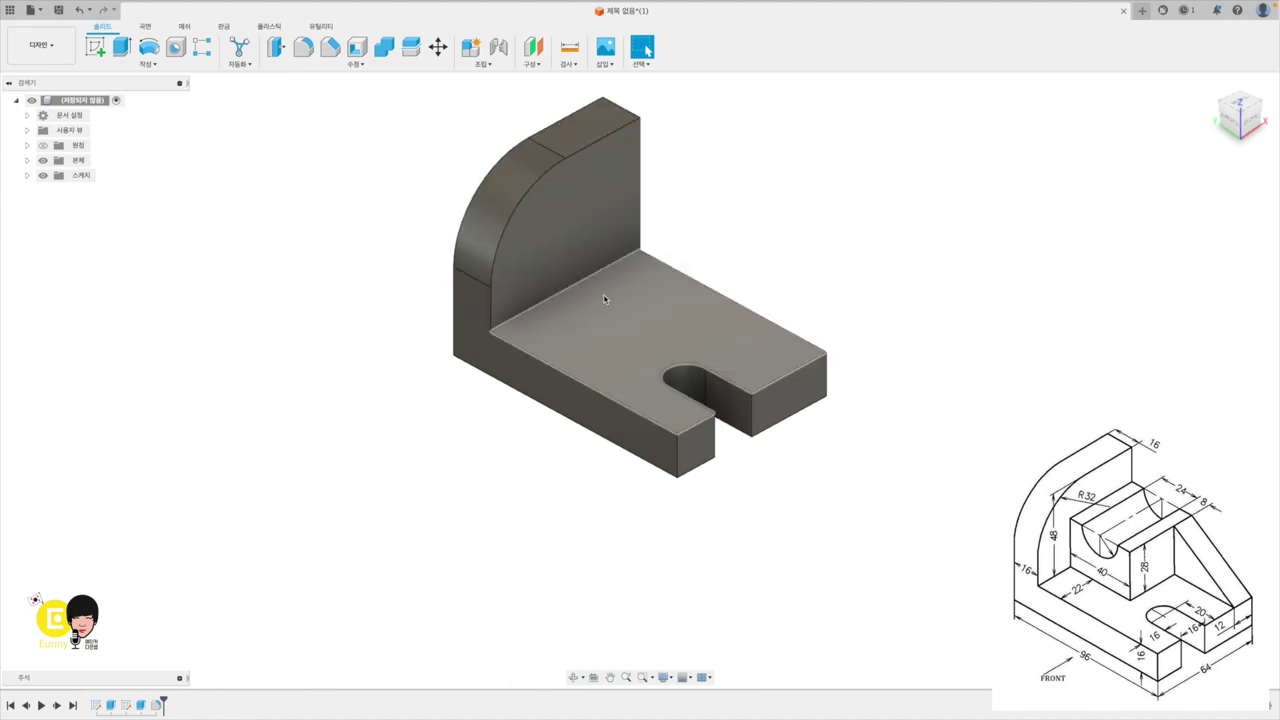
pyautogui.keyDown('shift'); pyautogui.moveTo(838, 288); pyautogui.dragTo(811, 284, button='middle'); pyautogui.keyUp('shift')
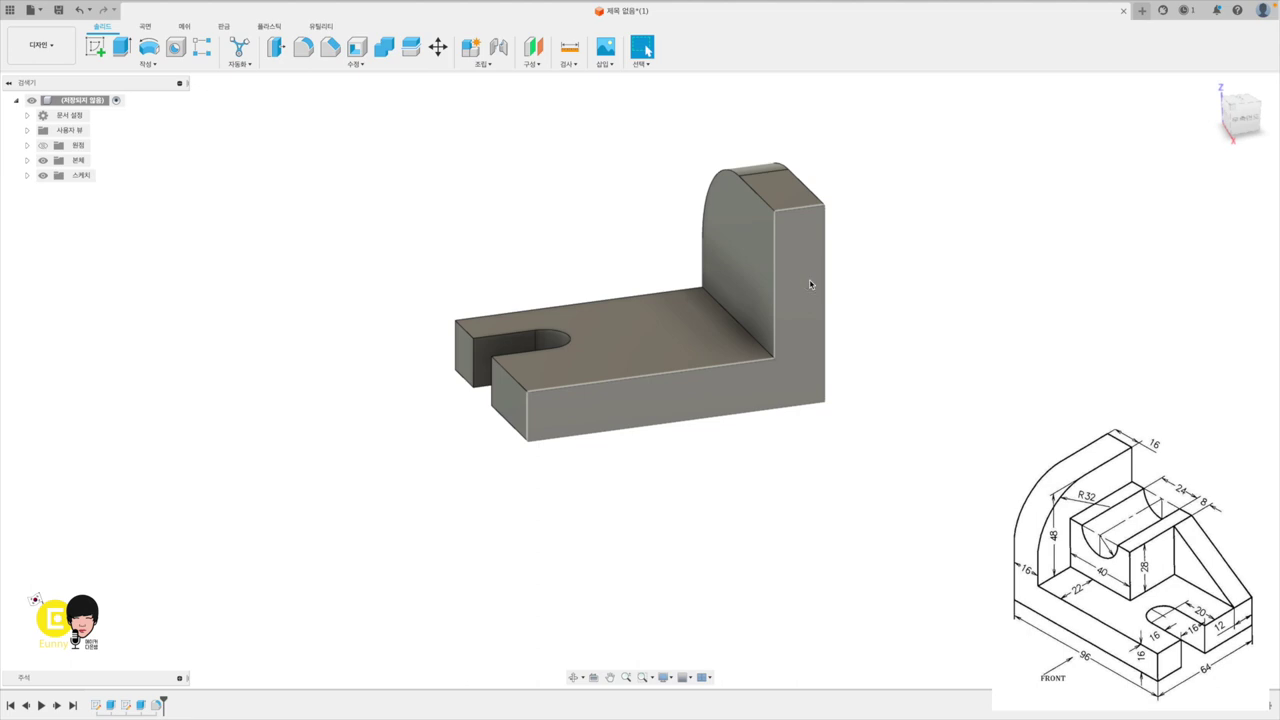
# Start a sketch on the L-shaped front face and draw a rectangle from the inner corner.
pyautogui.click(810, 284)
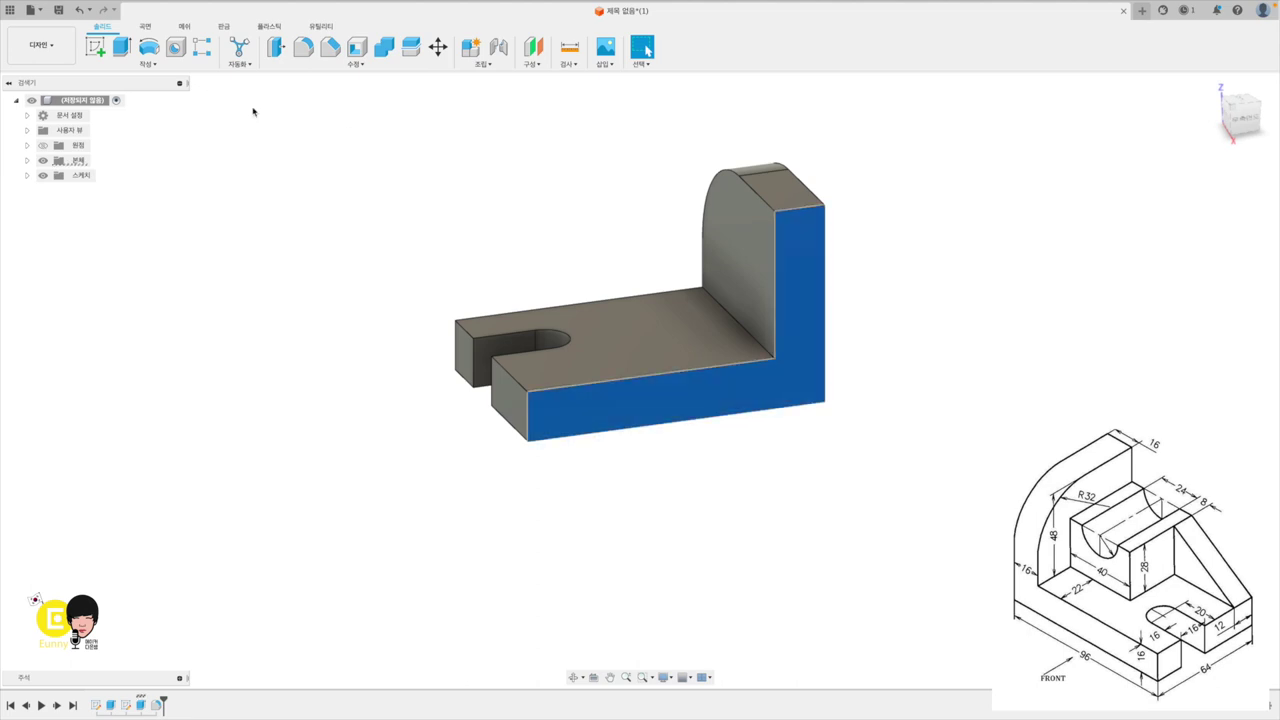
pyautogui.click(96, 48)
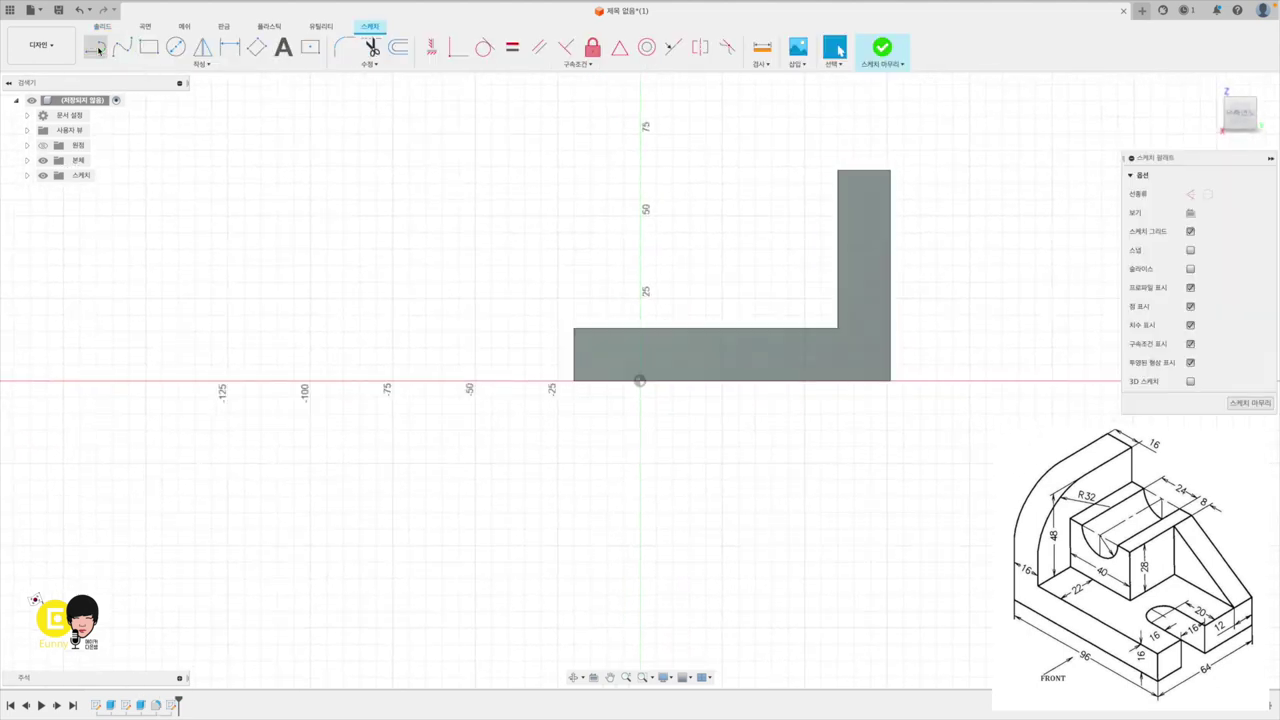
pyautogui.click(149, 48)
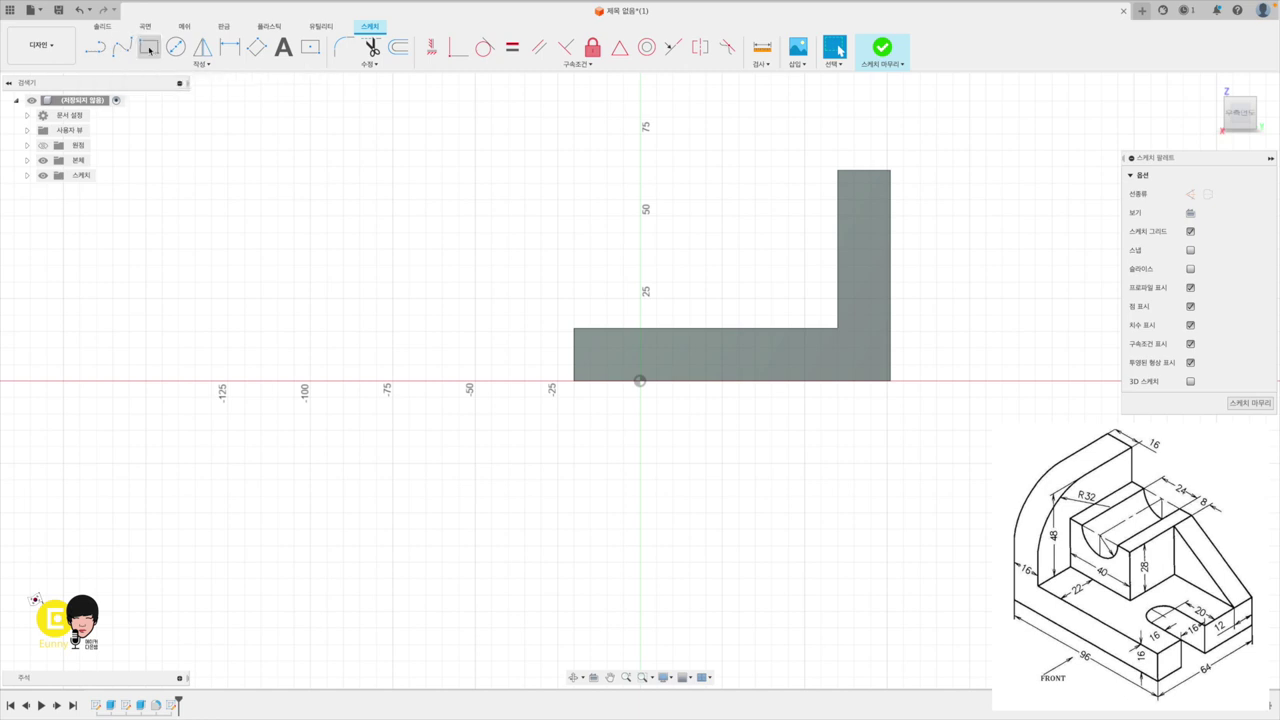
pyautogui.click(837, 328)
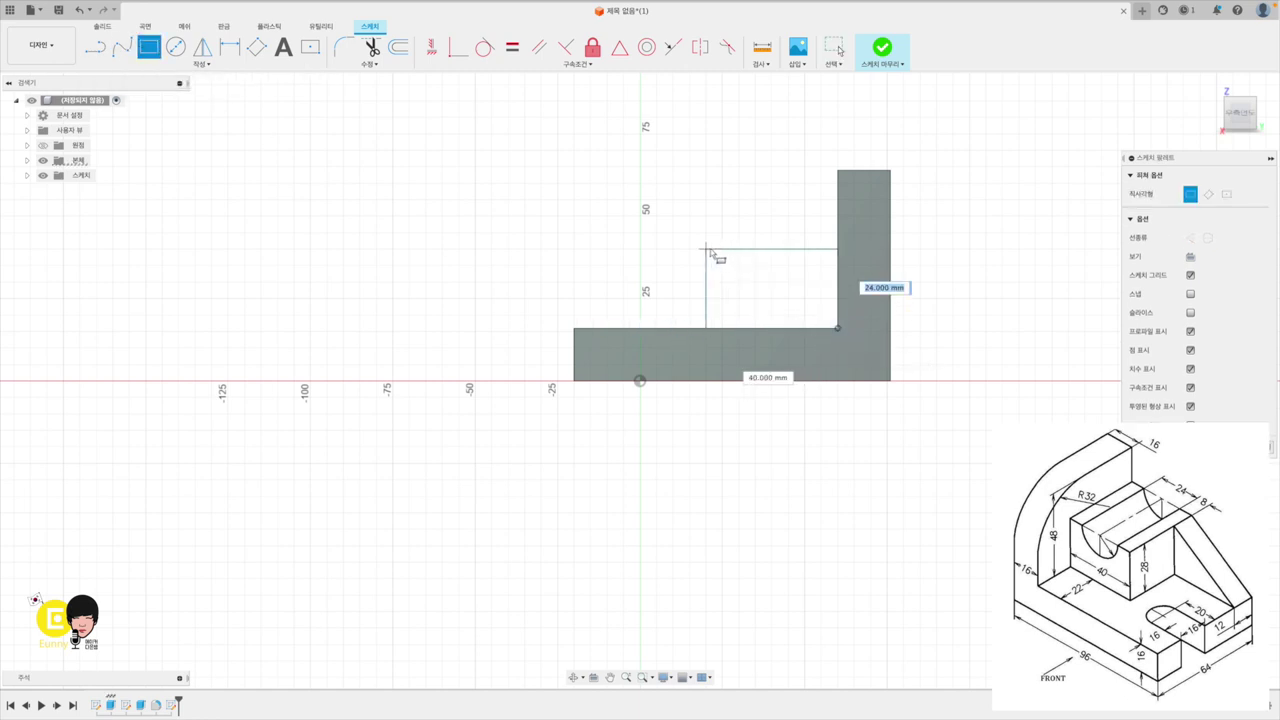
pyautogui.click(706, 249)
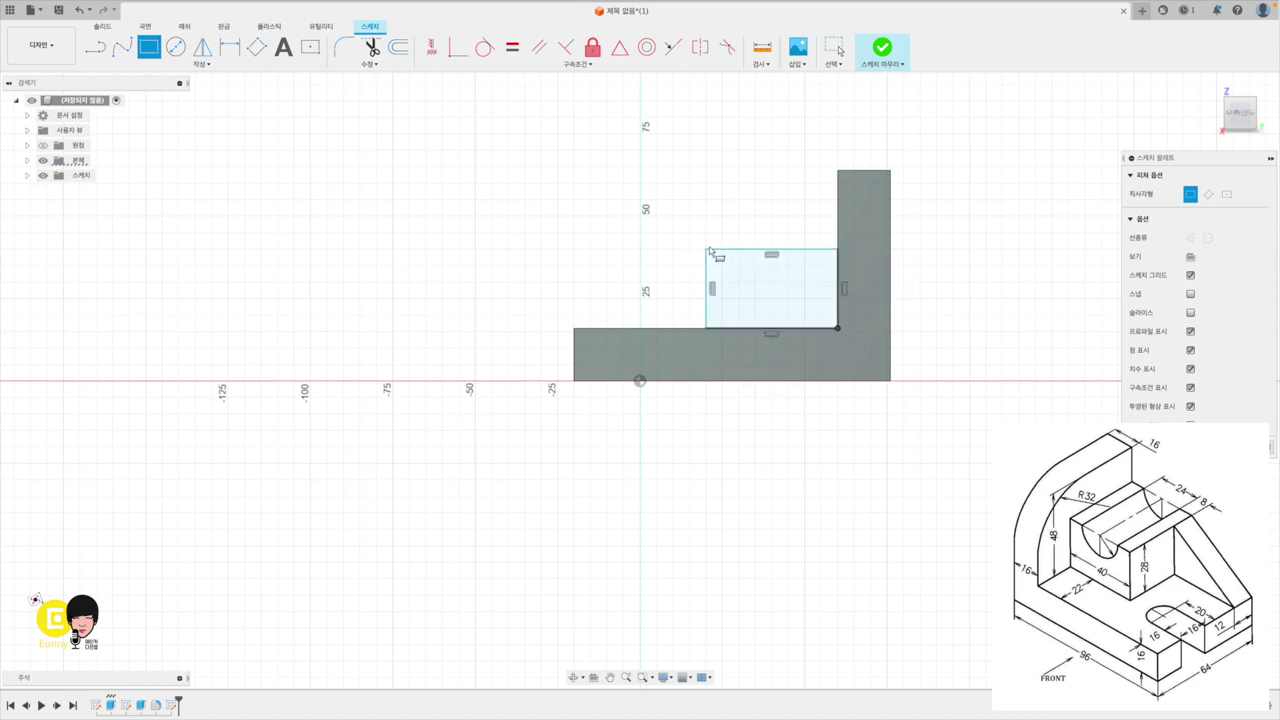
# Draw lines along the base's top edge closing a sloped triangle against the rectangle.
pyautogui.click(95, 47)
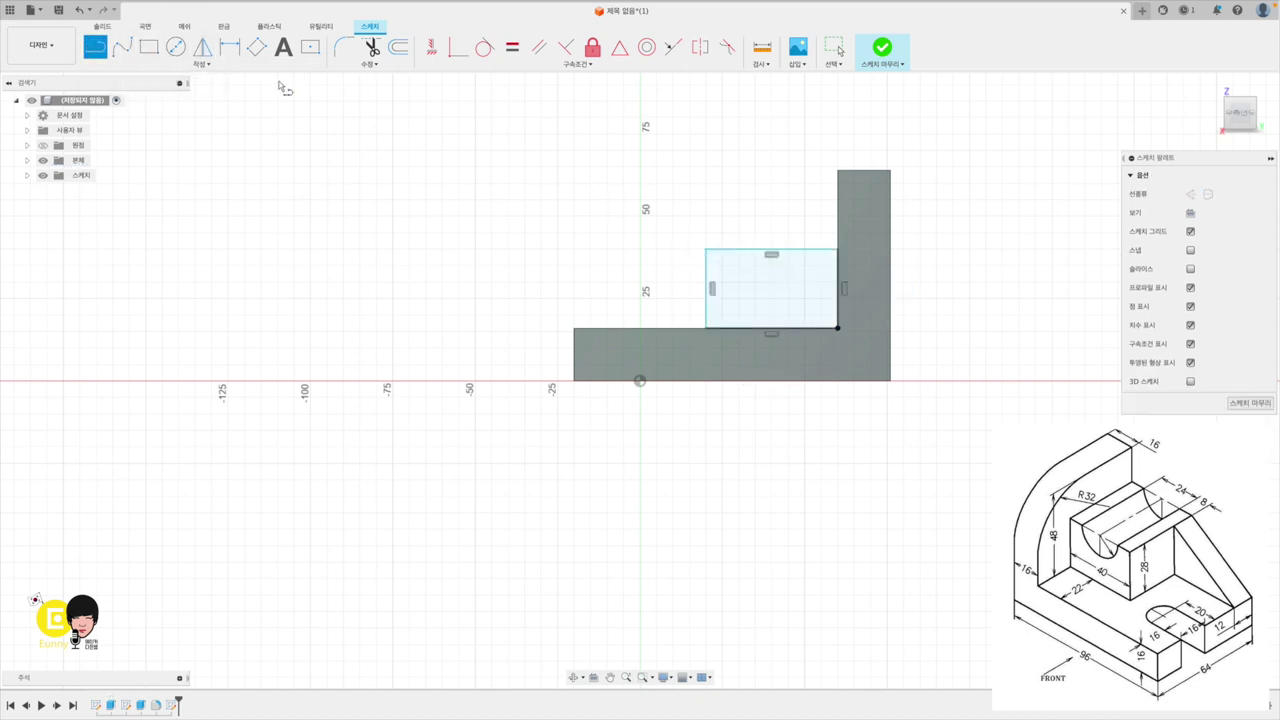
pyautogui.click(574, 328)
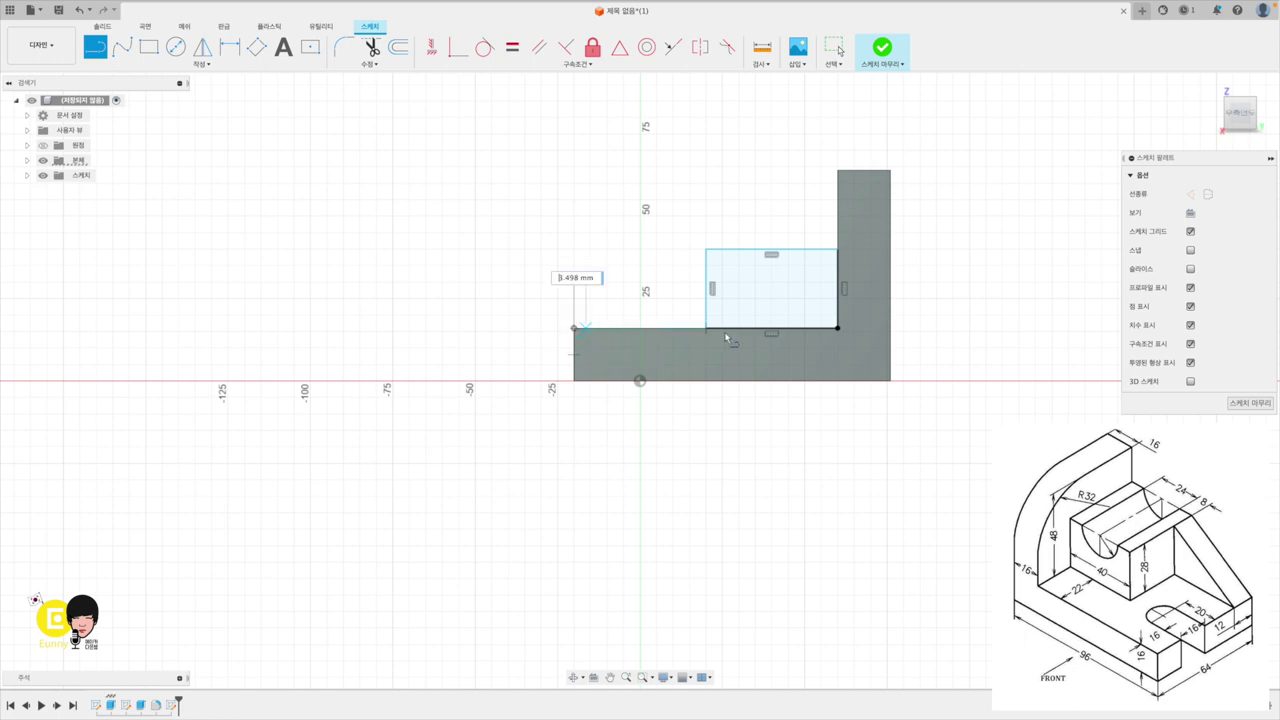
pyautogui.click(706, 328)
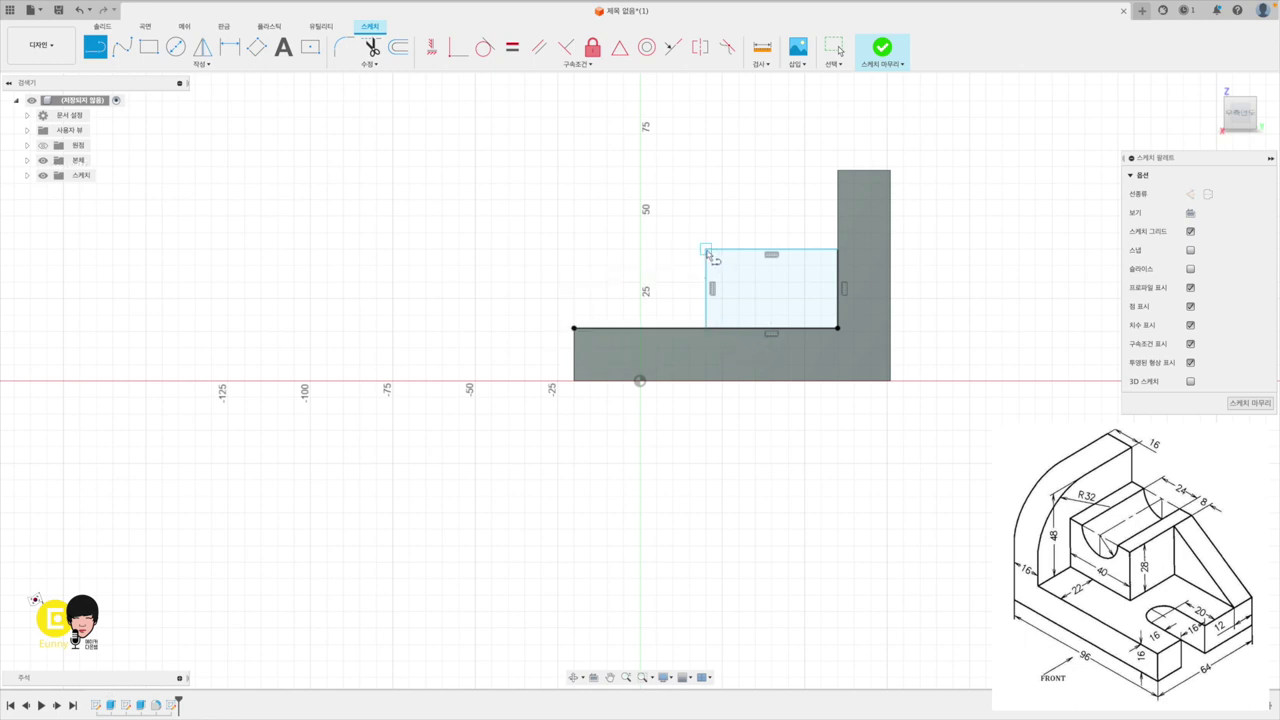
pyautogui.click(574, 328)
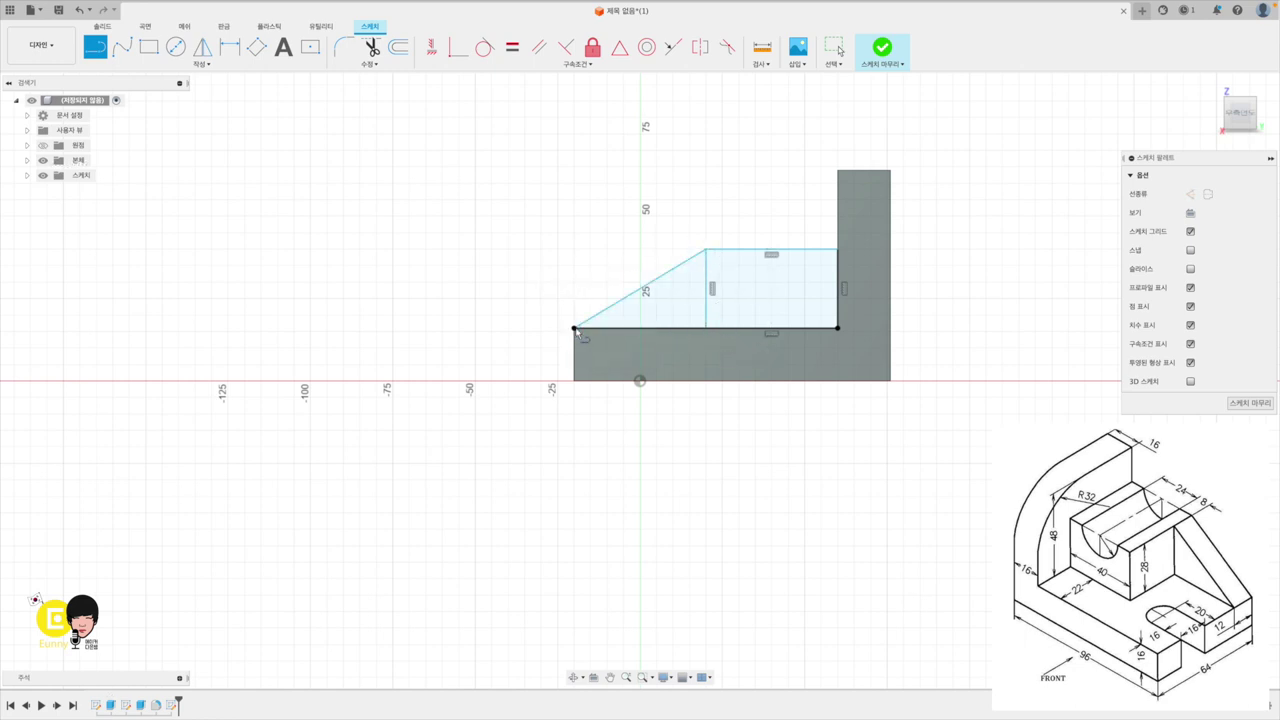
# Place a circle centred on the block's top edge and dimension the block height to 28.
pyautogui.click(174, 50)
pyautogui.click(772, 250)
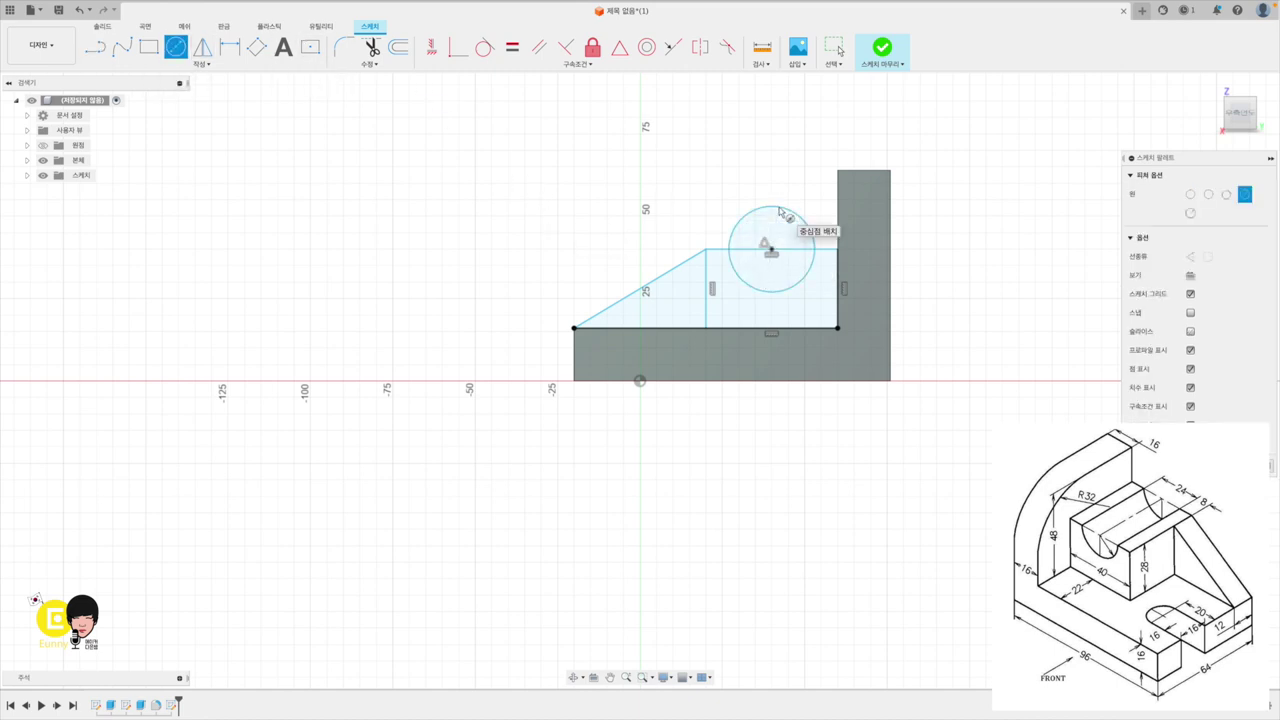
pyautogui.click(230, 47)
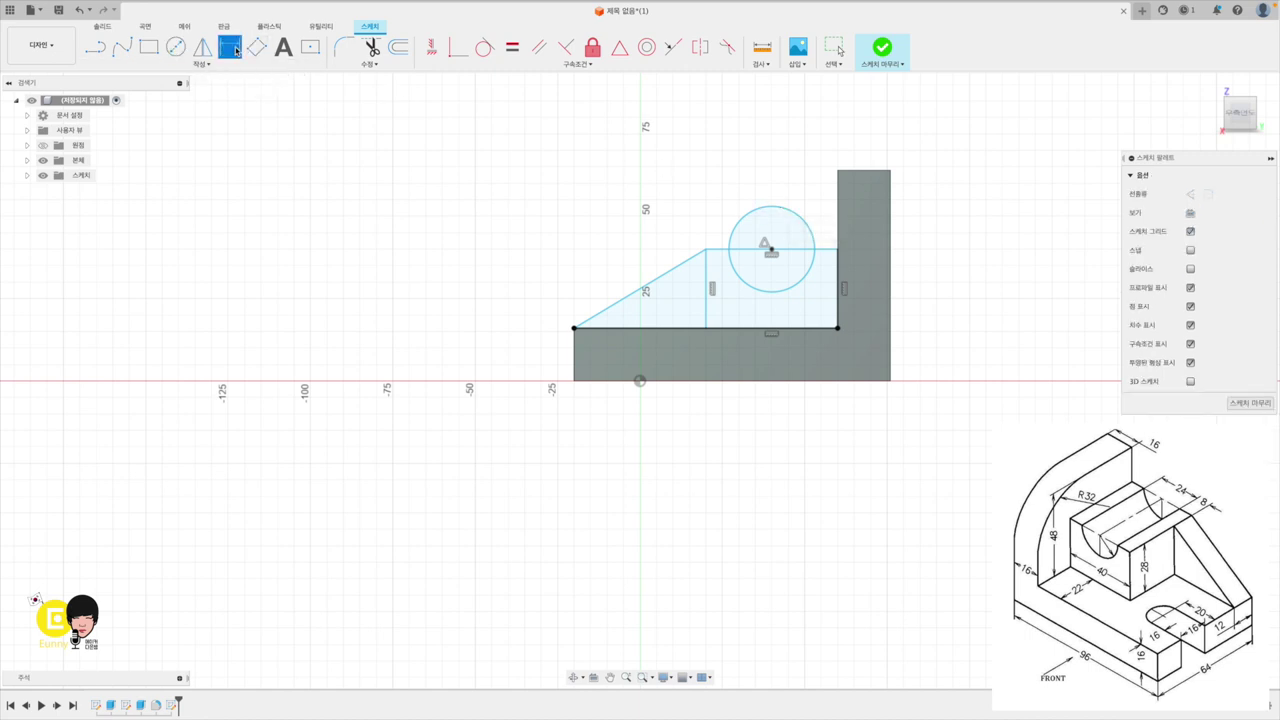
pyautogui.click(840, 300)
pyautogui.click(930, 298)
pyautogui.write('28')
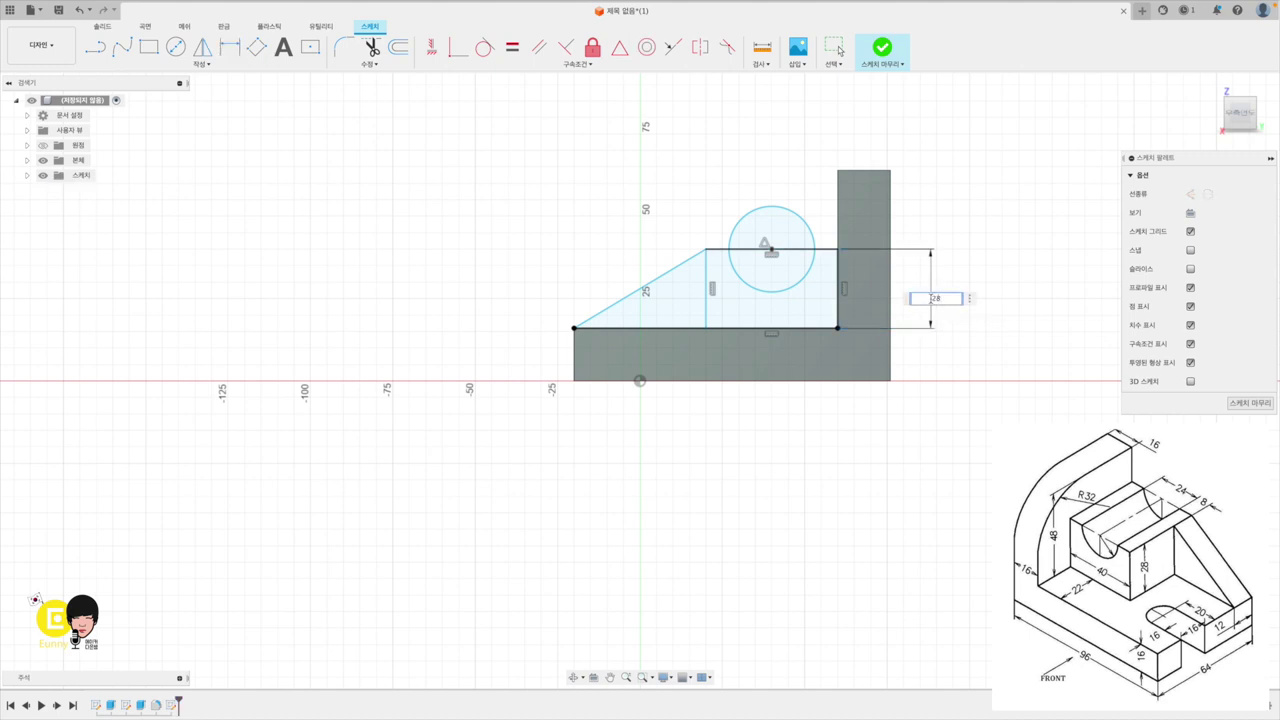
pyautogui.press('Return')
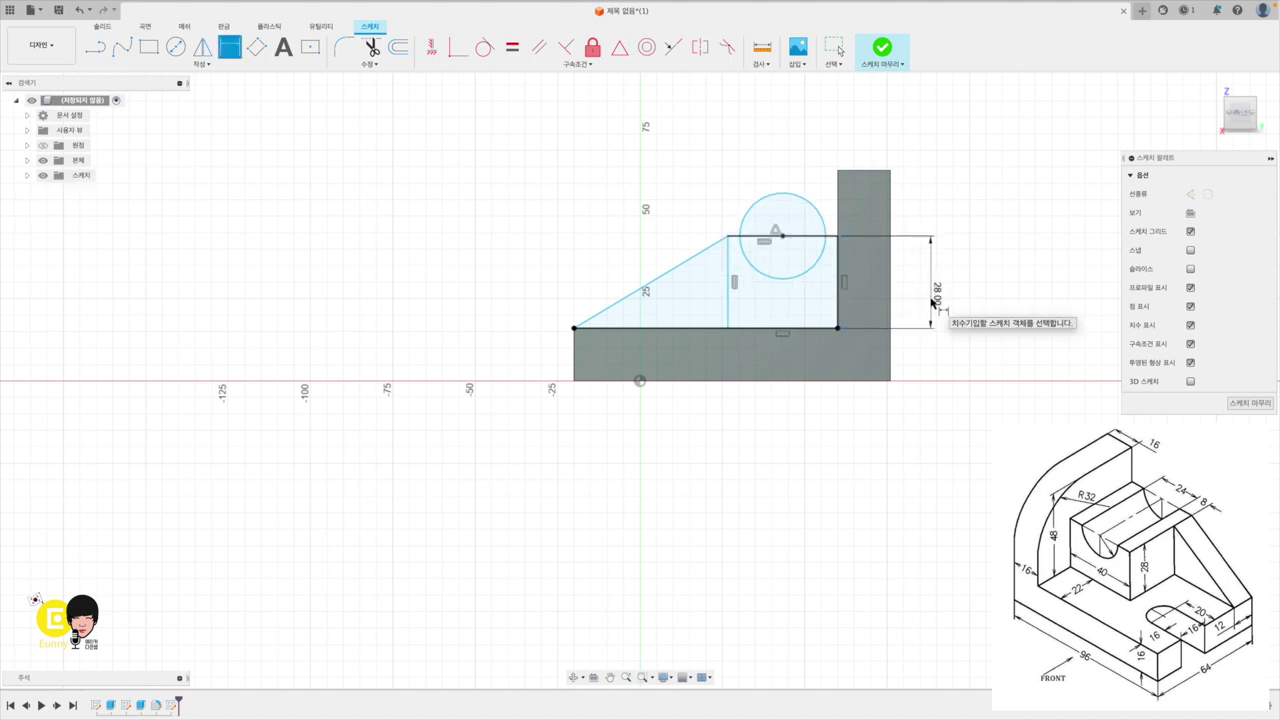
# Dimension the block width to 40 and the circle diameter to 24.
pyautogui.click(778, 329)
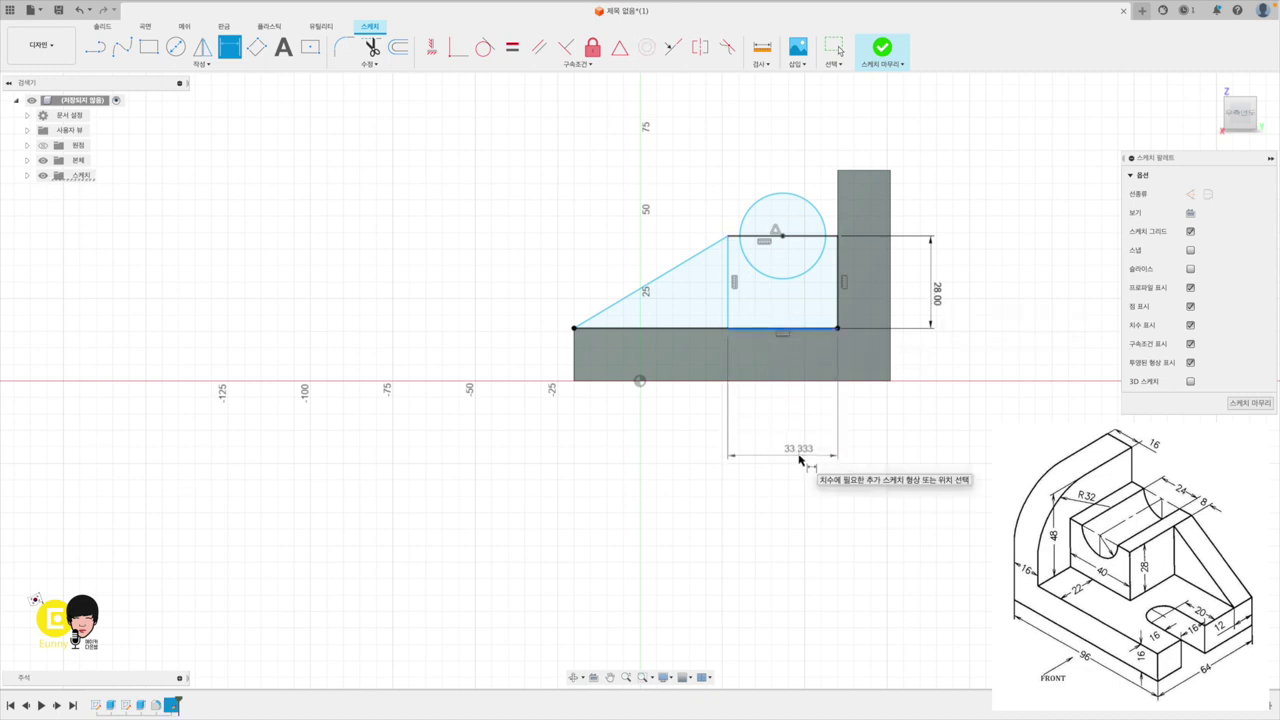
pyautogui.click(795, 456)
pyautogui.write('40')
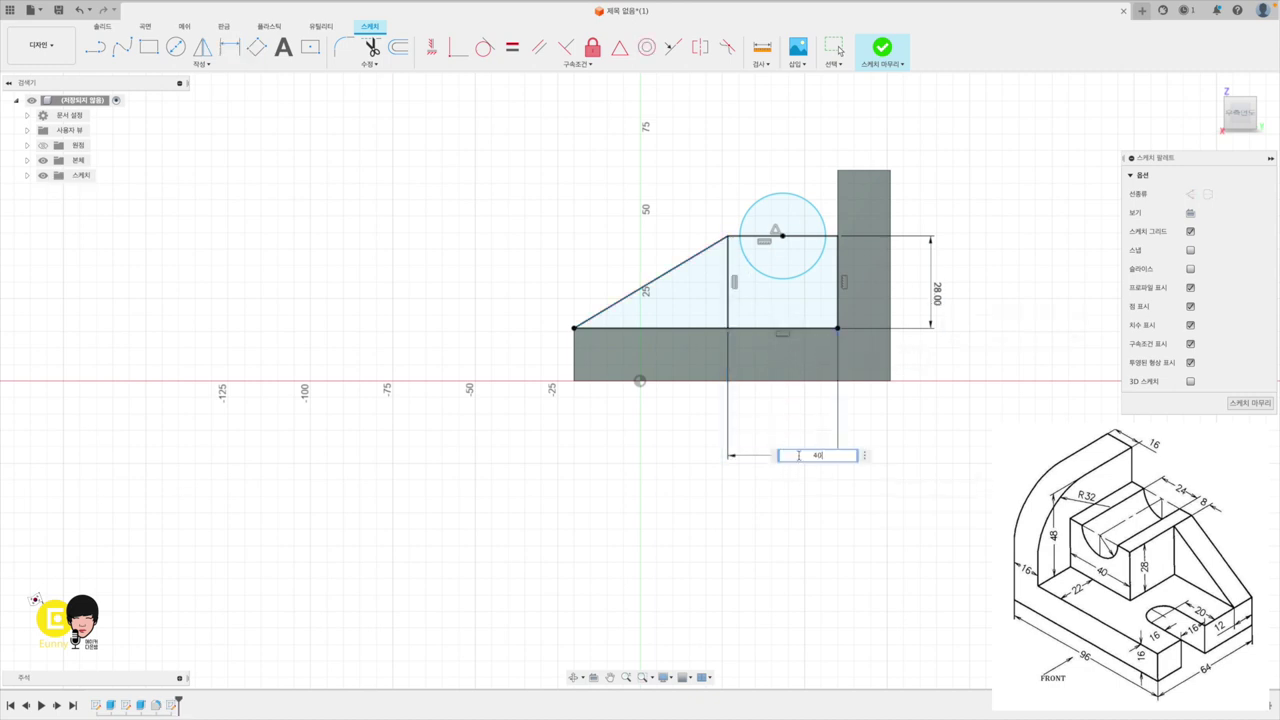
pyautogui.press('Return')
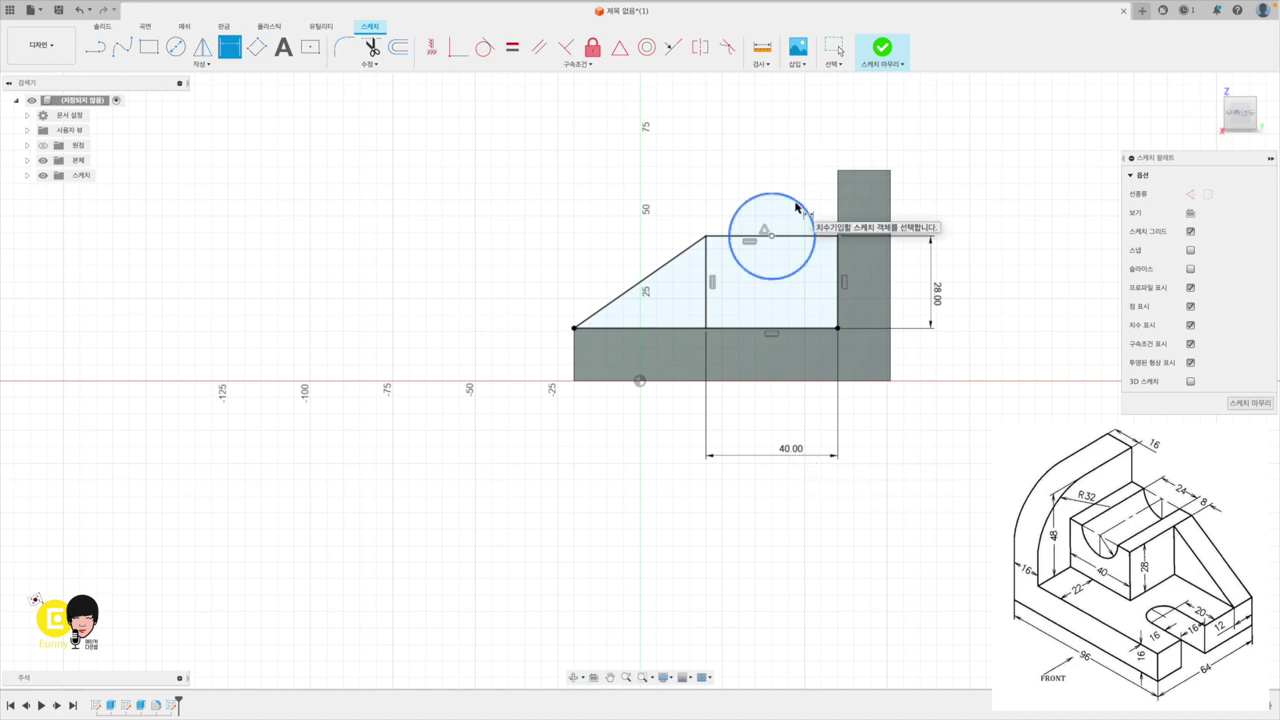
pyautogui.click(796, 206)
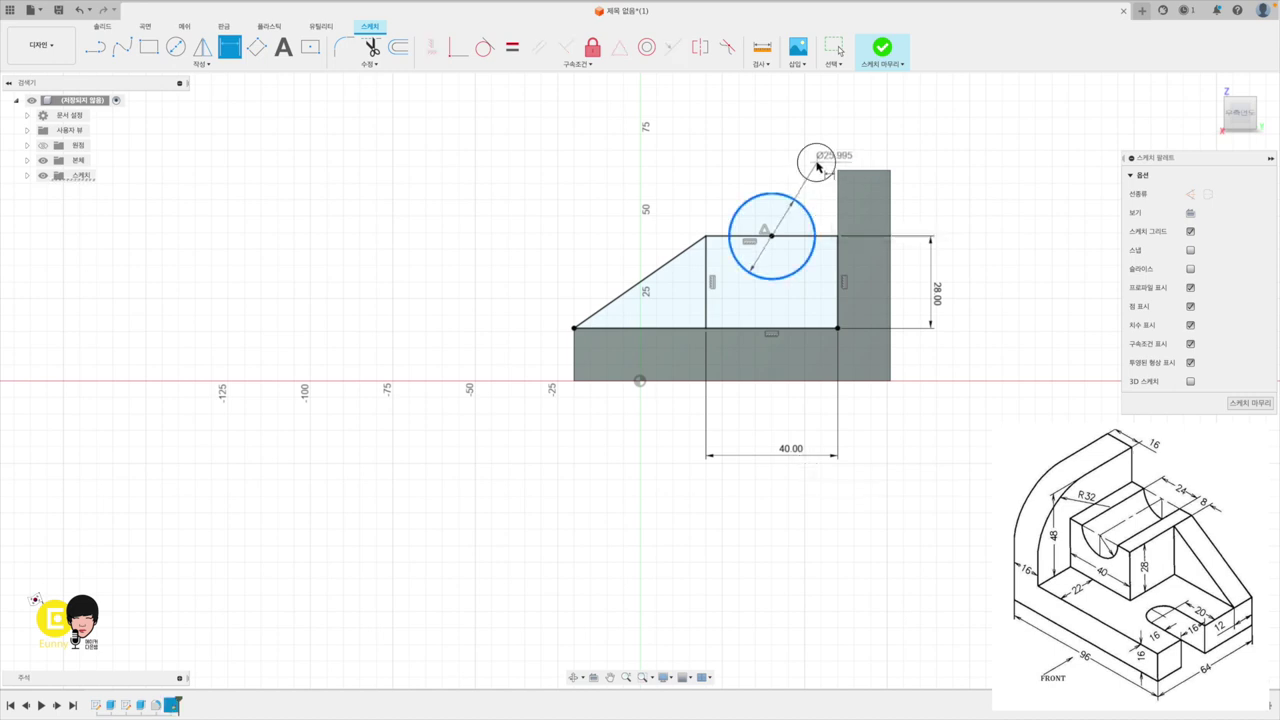
pyautogui.click(814, 161)
pyautogui.write('24')
pyautogui.press('Return')
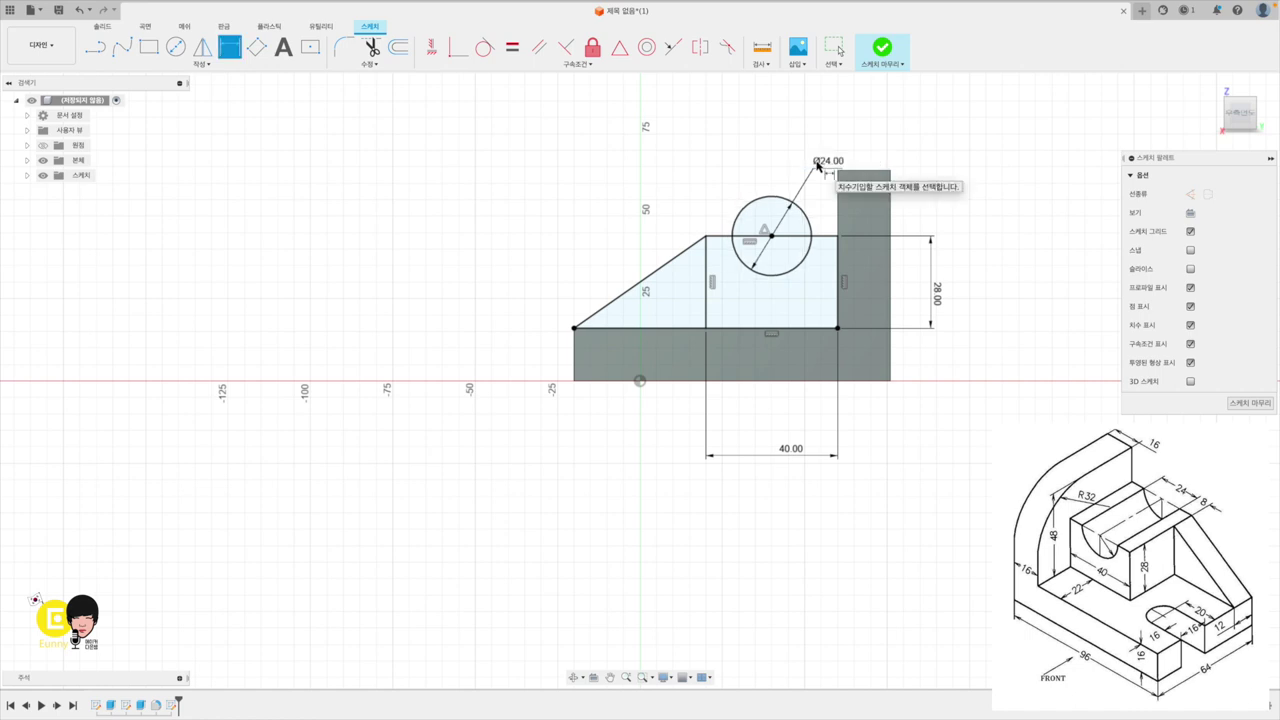
# Trial-trim the circle's arc and inner line, undo both trims, and finish the sketch.
pyautogui.click(372, 47)
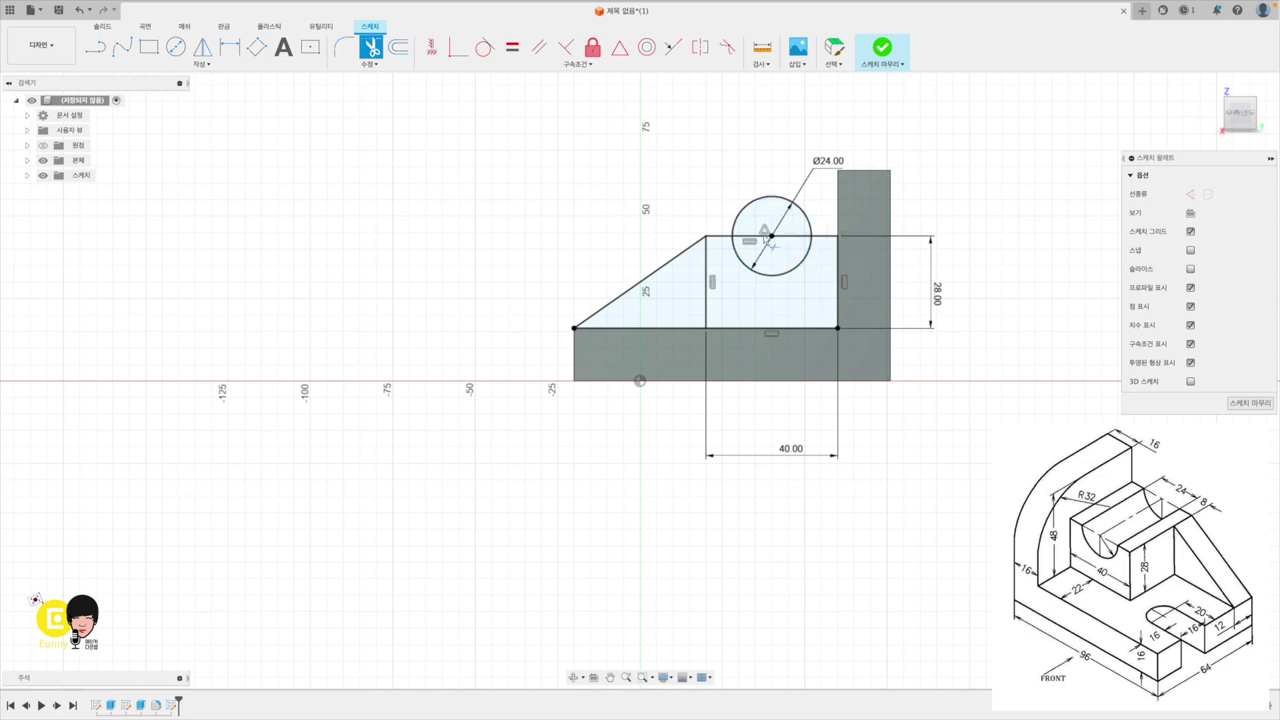
pyautogui.click(765, 237)
pyautogui.click(761, 212)
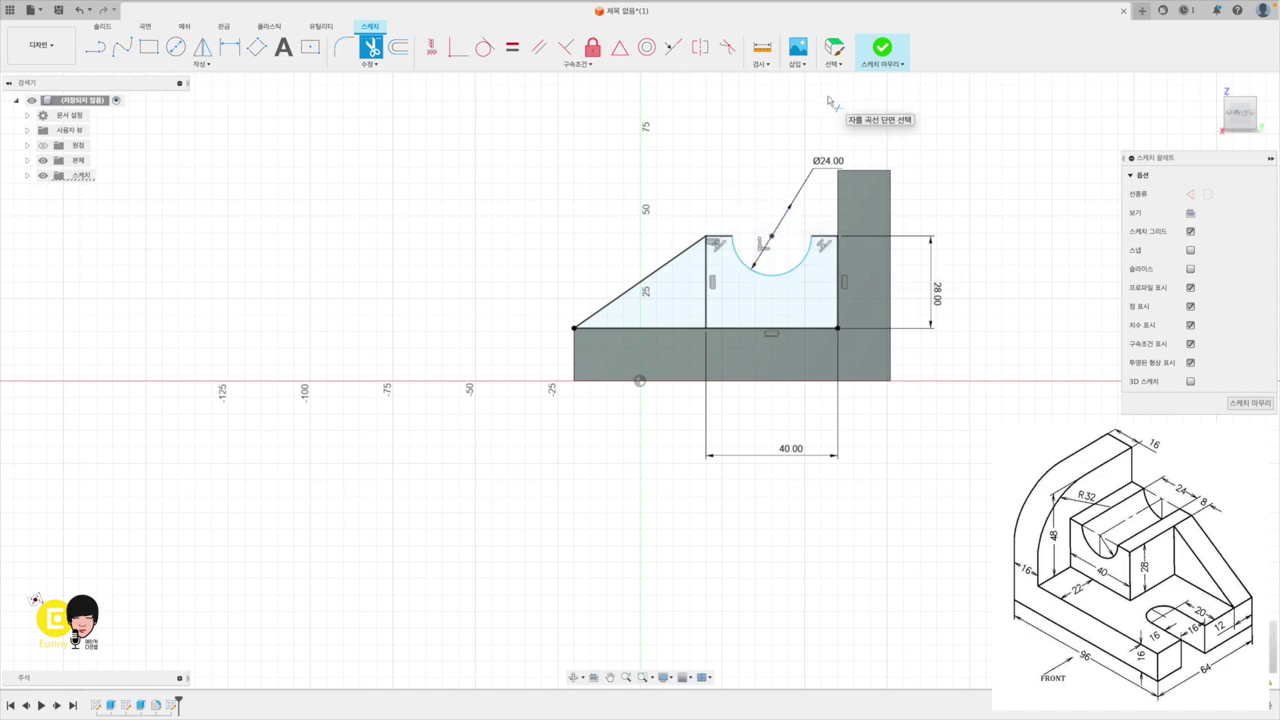
pyautogui.press('Escape')
pyautogui.hotkey('ctrl', 'z')
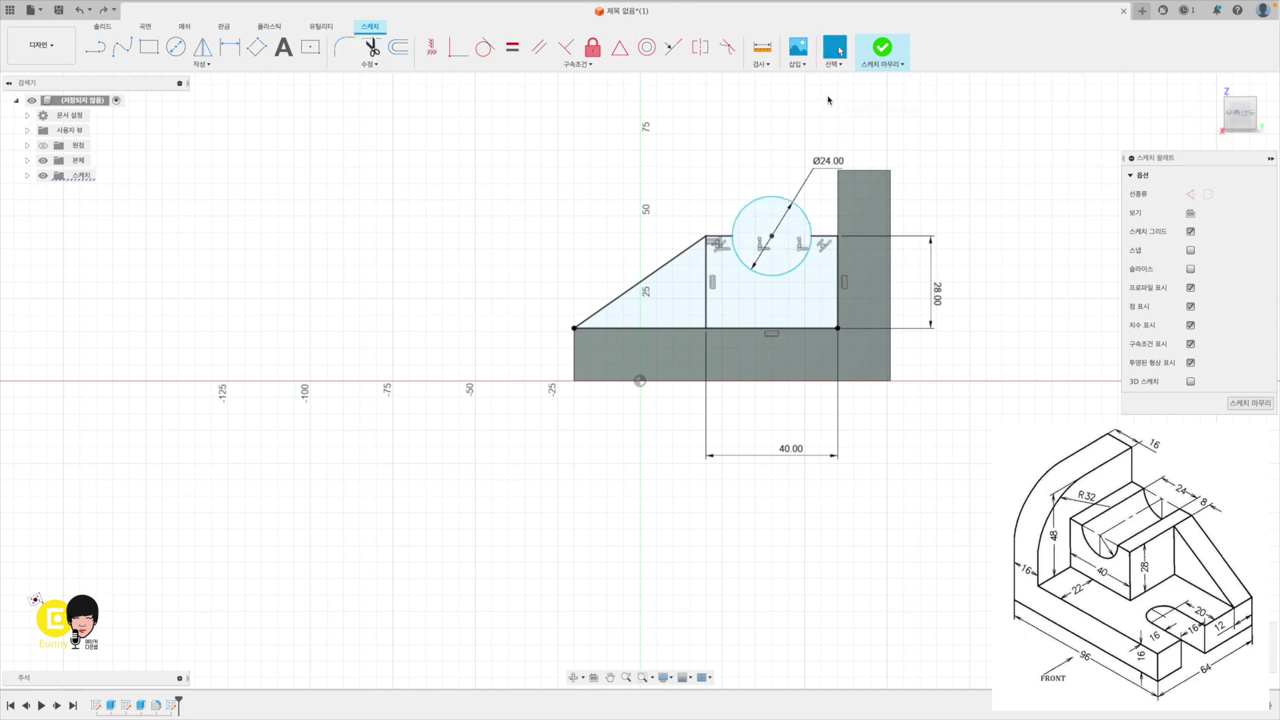
pyautogui.hotkey('ctrl', 'z')
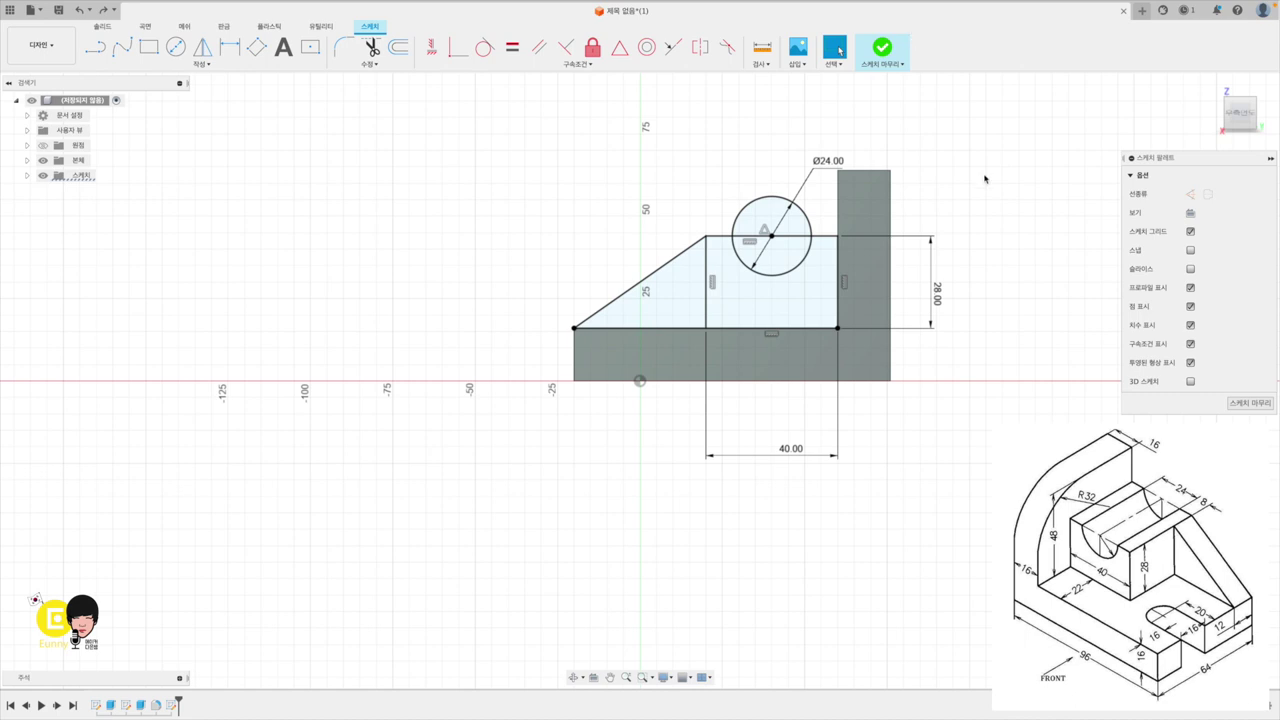
pyautogui.click(880, 50)
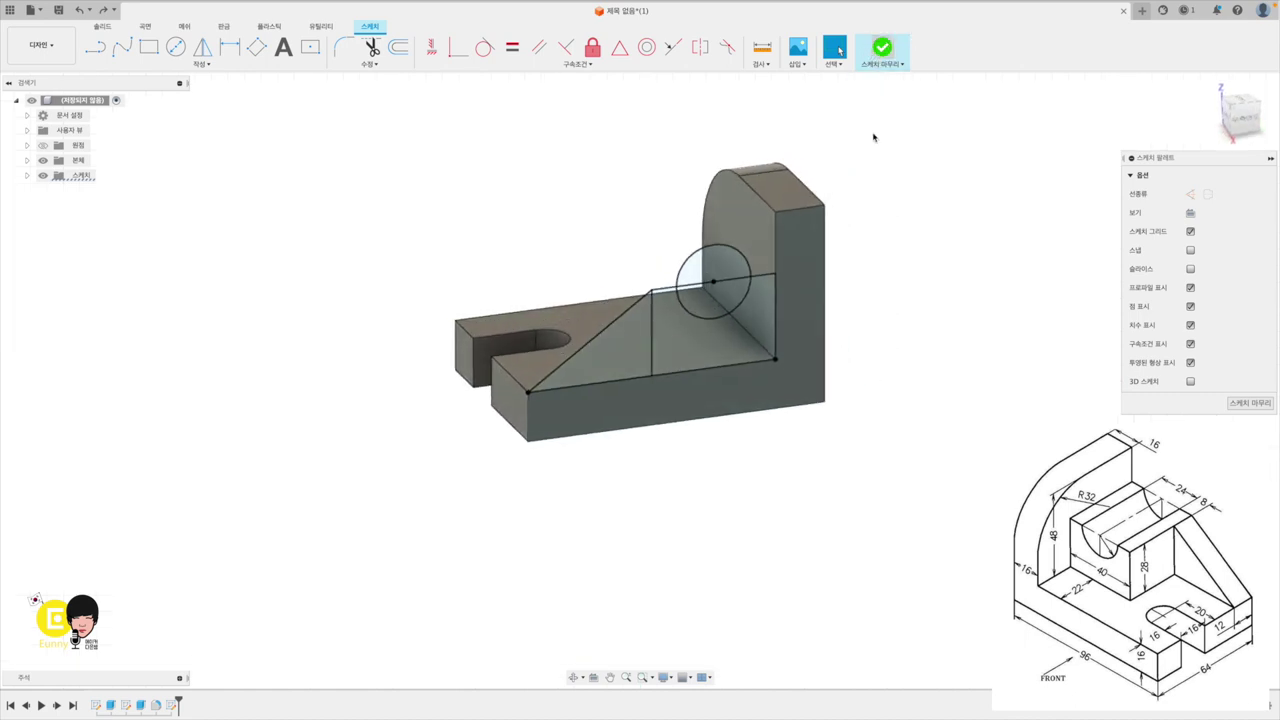
# Extrude the block profile -42 mm as a Join to form the grooved cradle block.
pyautogui.click(121, 46)
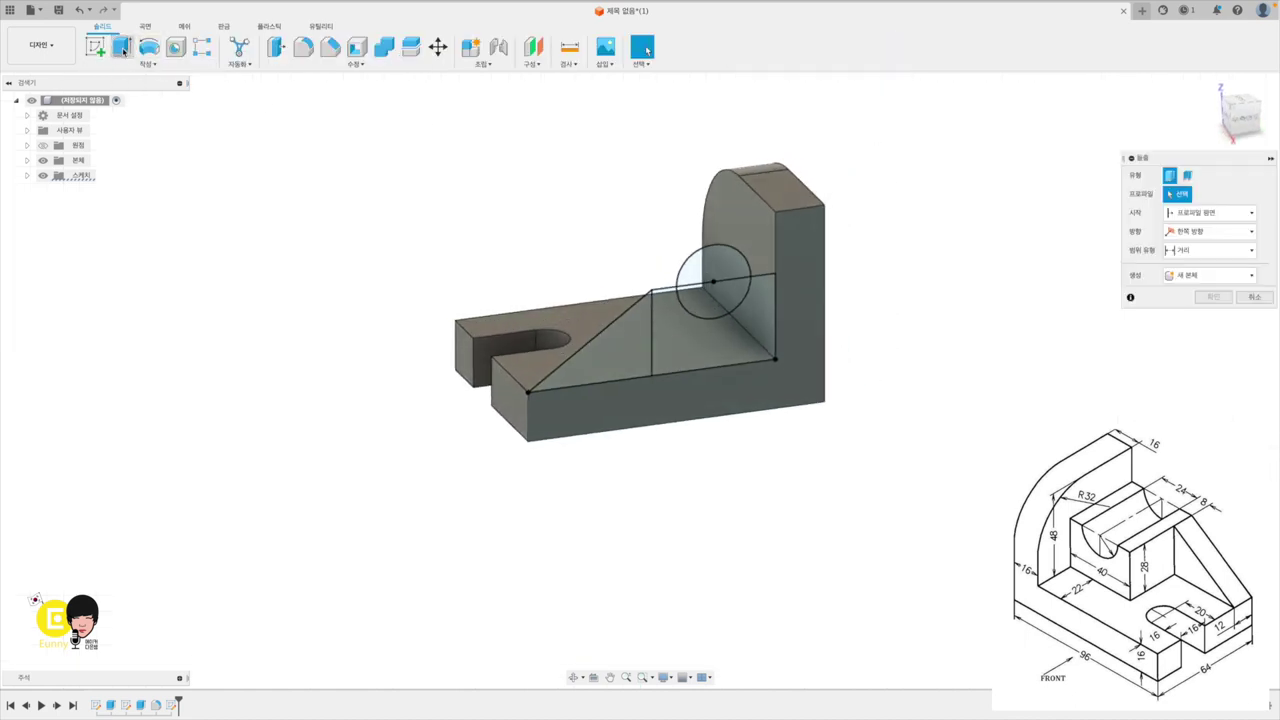
pyautogui.click(701, 349)
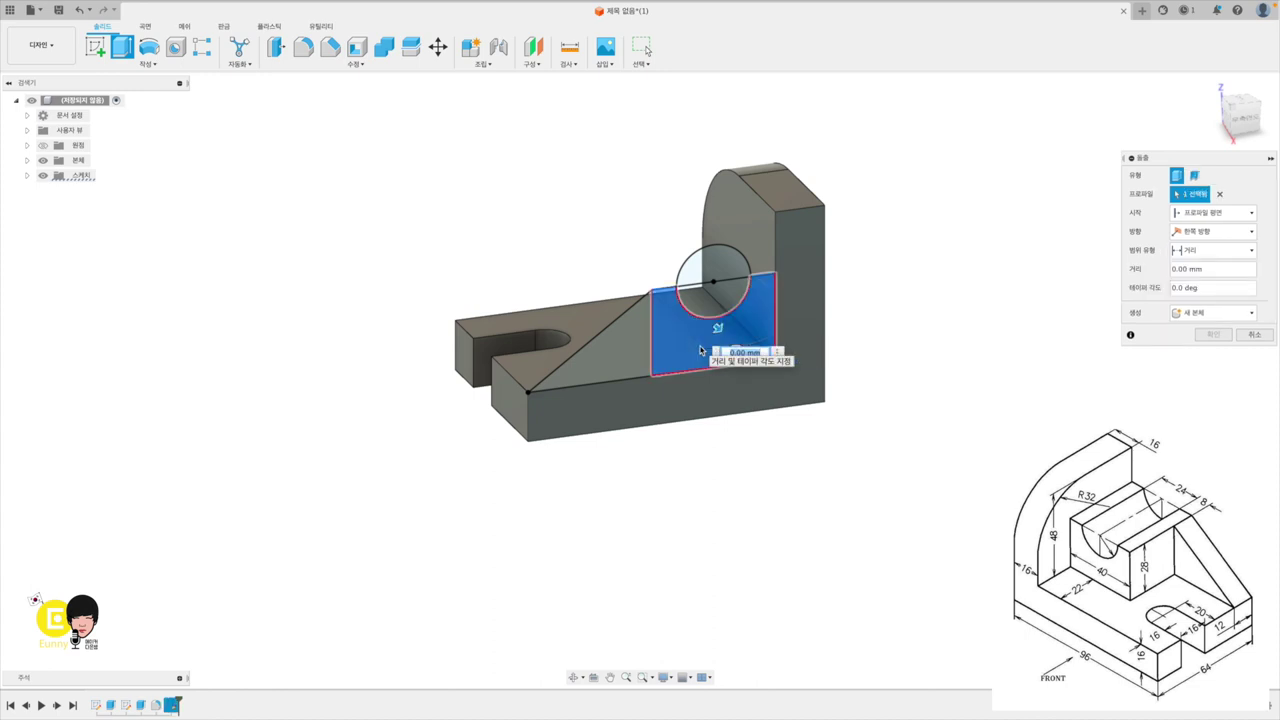
pyautogui.keyDown('shift'); pyautogui.moveTo(701, 349); pyautogui.dragTo(703, 350, button='middle'); pyautogui.keyUp('shift')
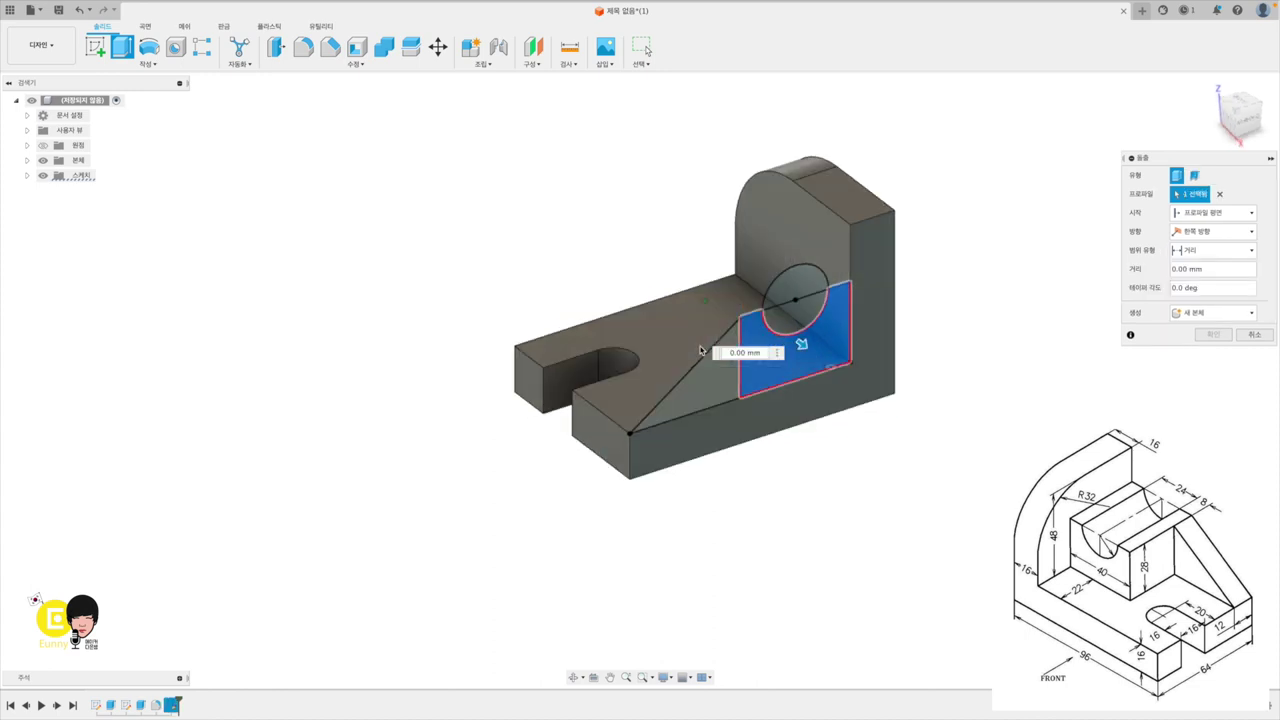
pyautogui.moveTo(825, 287); pyautogui.dragTo(727, 283)
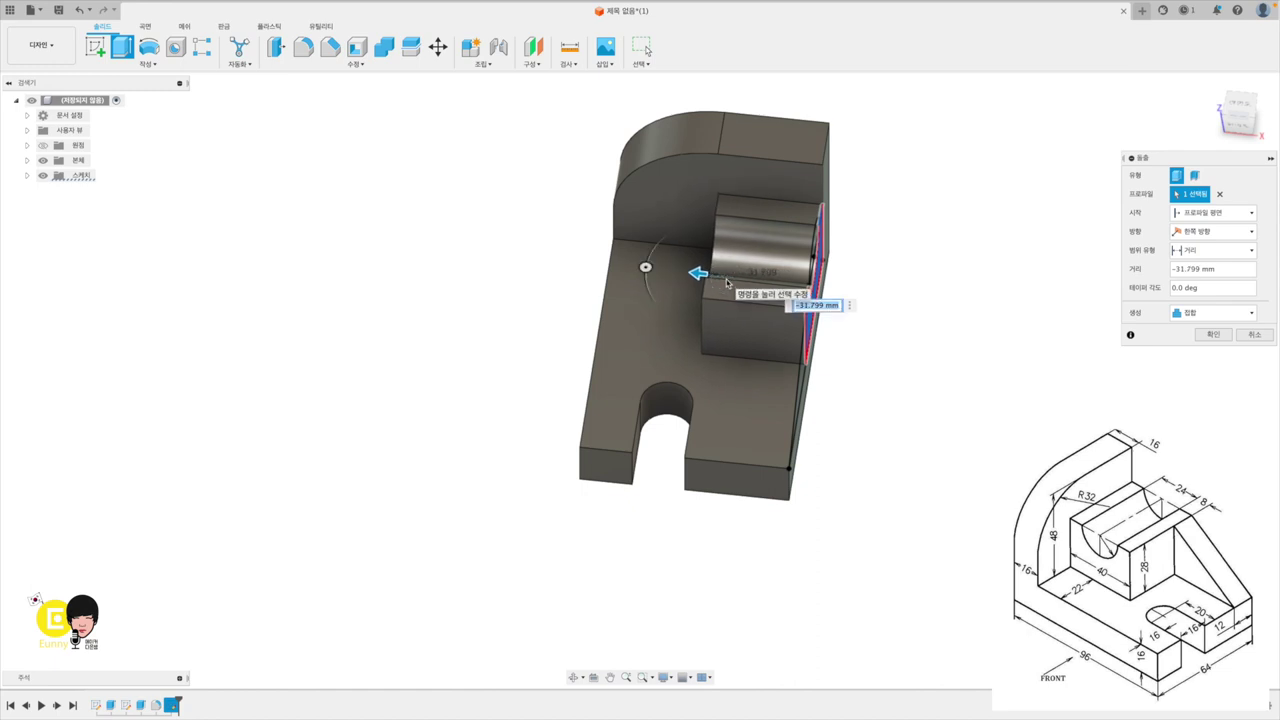
pyautogui.press('BackSpace')
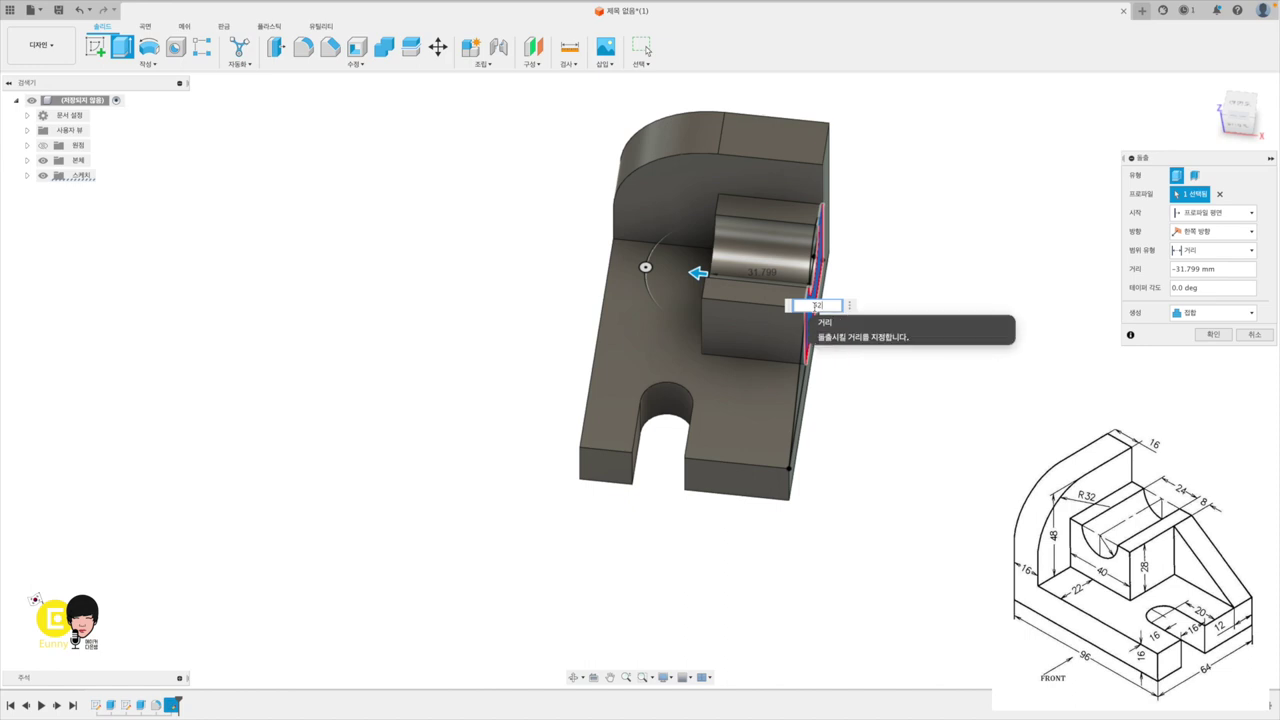
pyautogui.write('42')
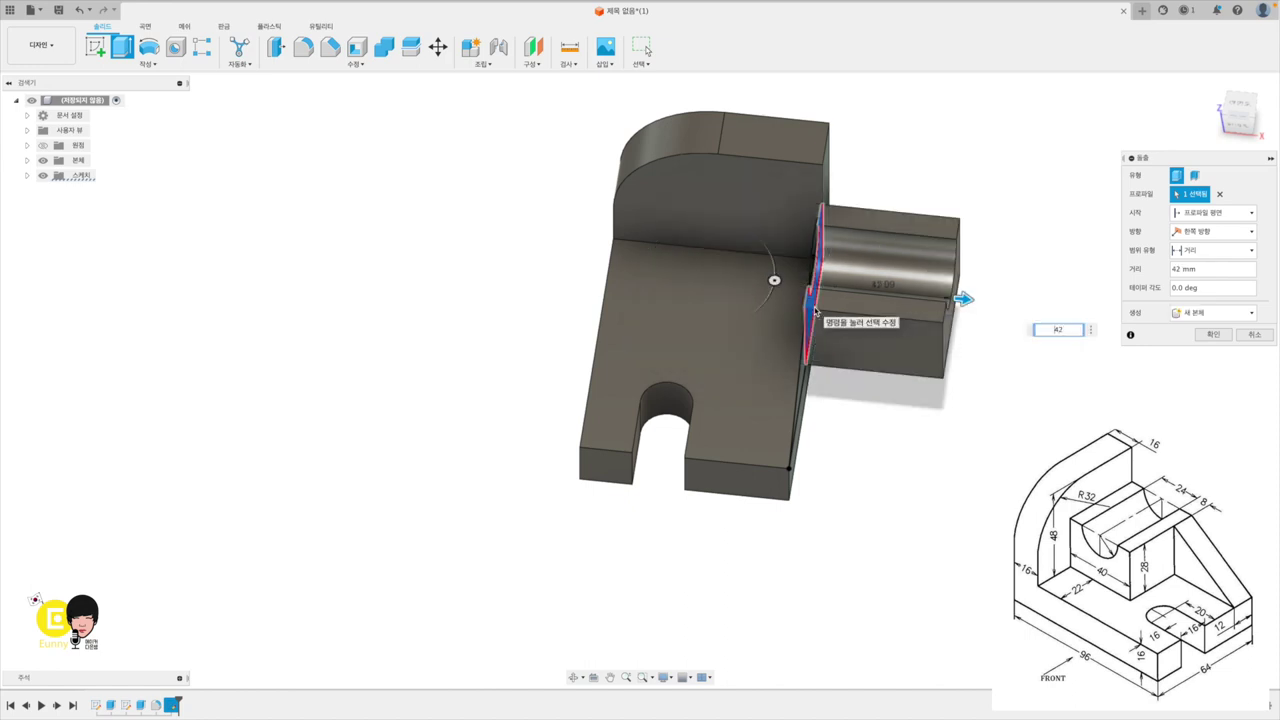
pyautogui.write('-')
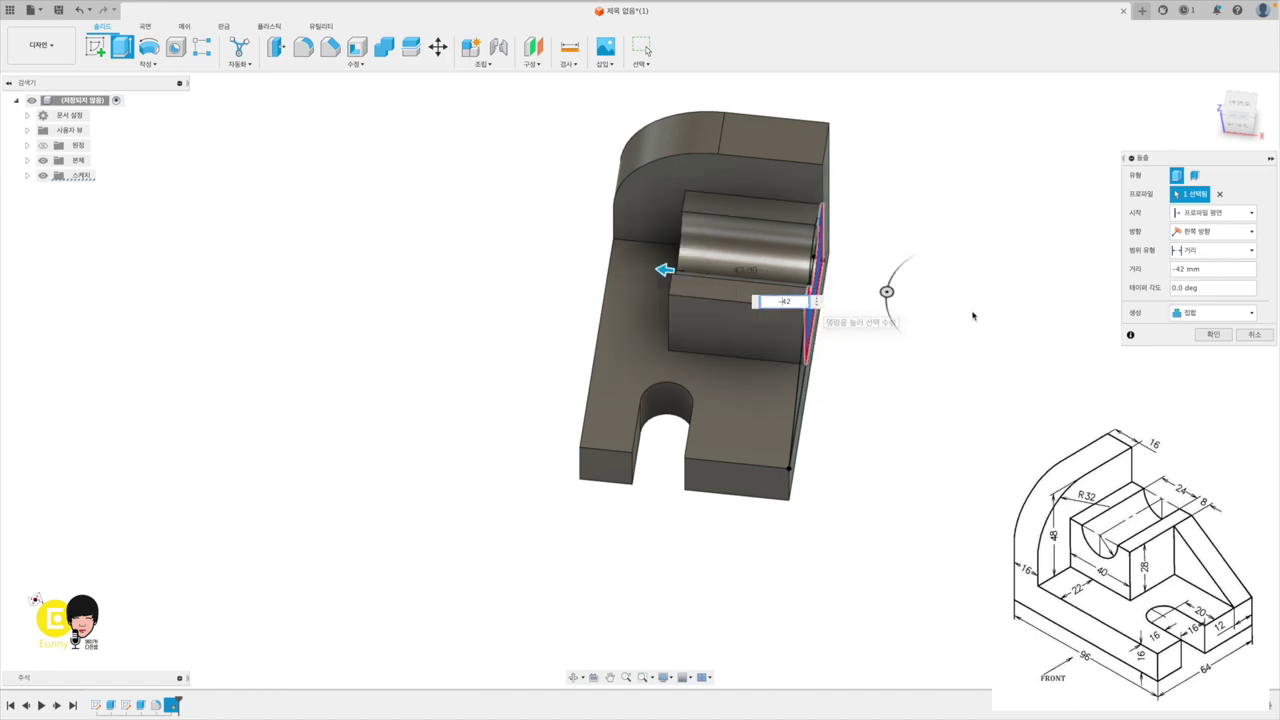
pyautogui.click(1210, 335)
pyautogui.press('F6')
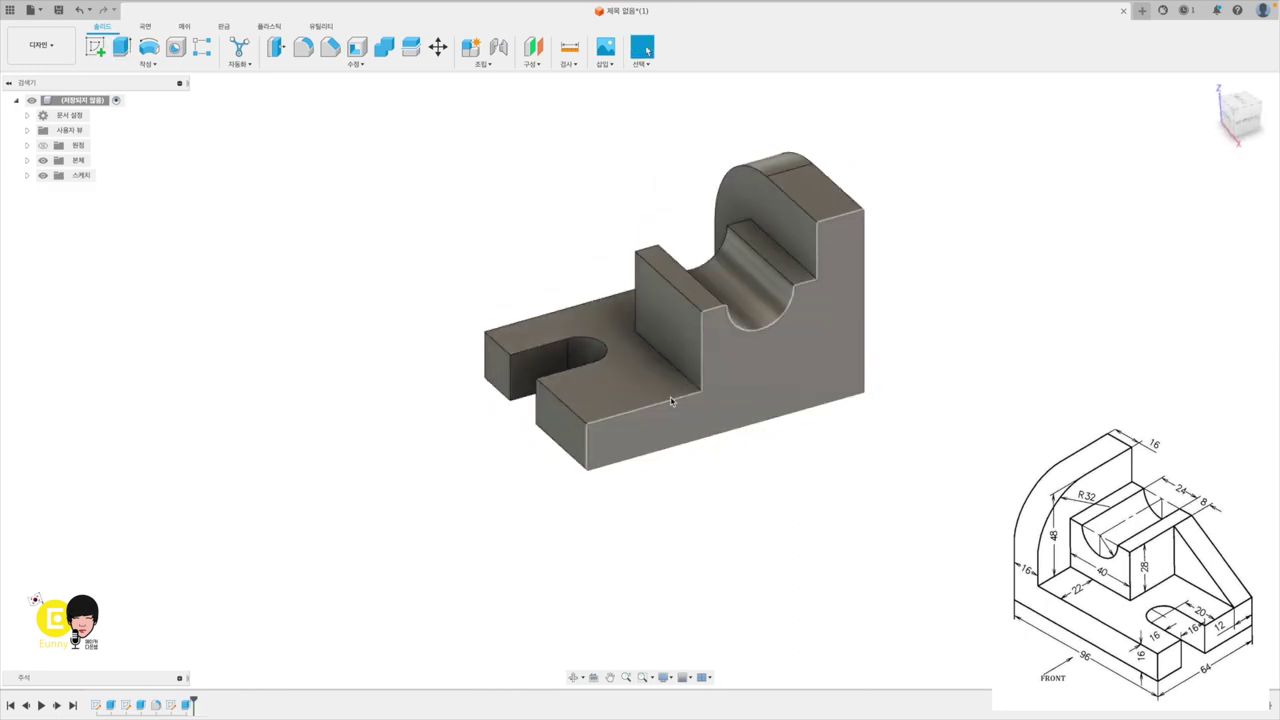
# Show 스케치3 and extrude its triangular rib profile -12 mm, joined to the bracket.
pyautogui.click(27, 176)
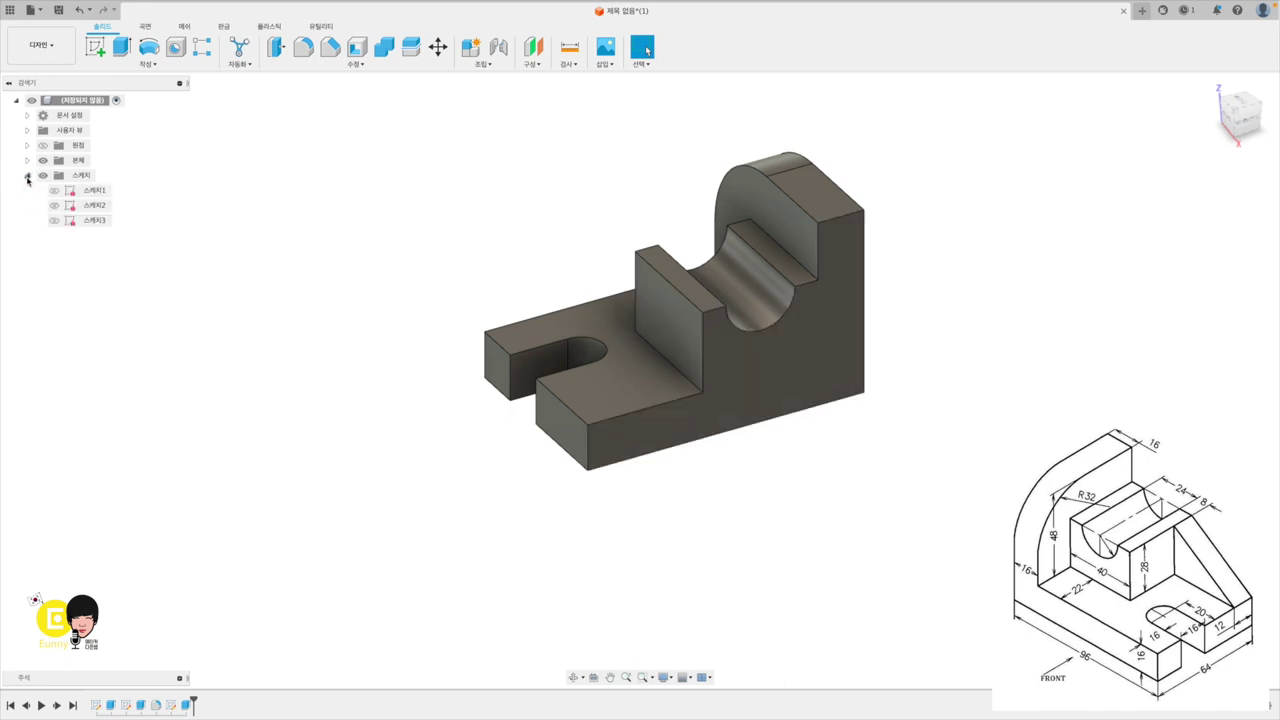
pyautogui.click(54, 220)
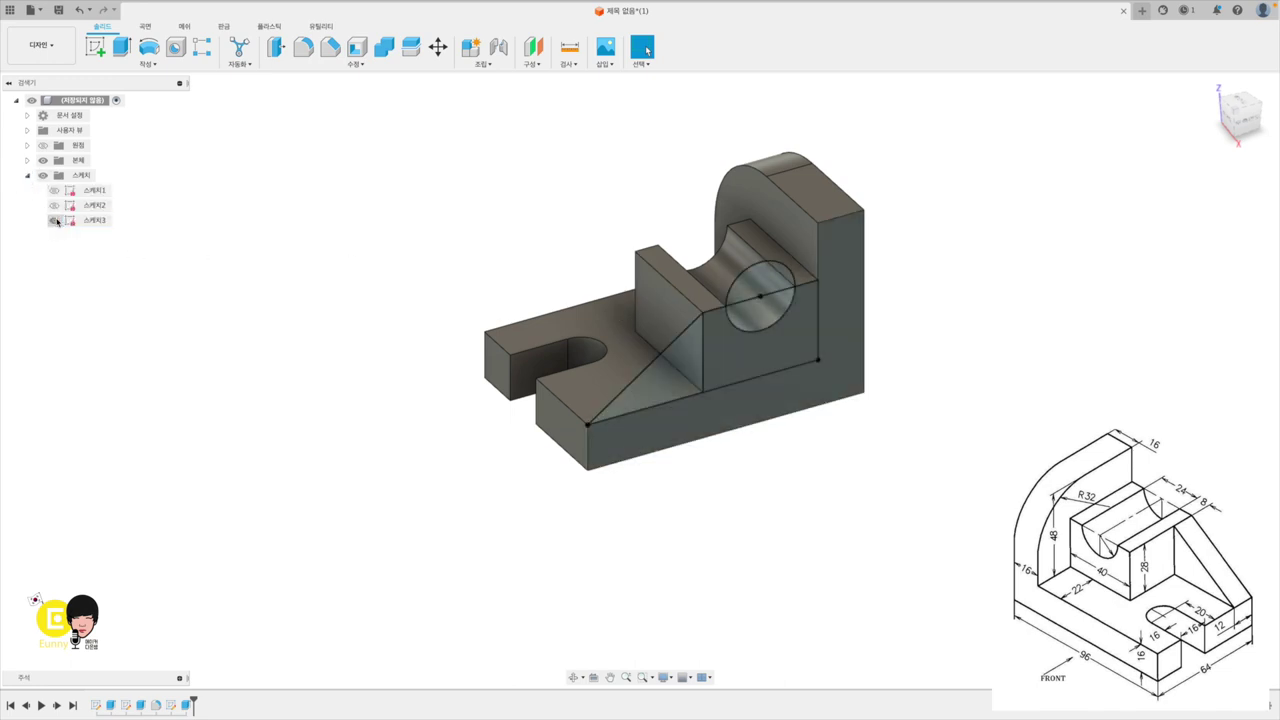
pyautogui.click(121, 46)
pyautogui.click(686, 375)
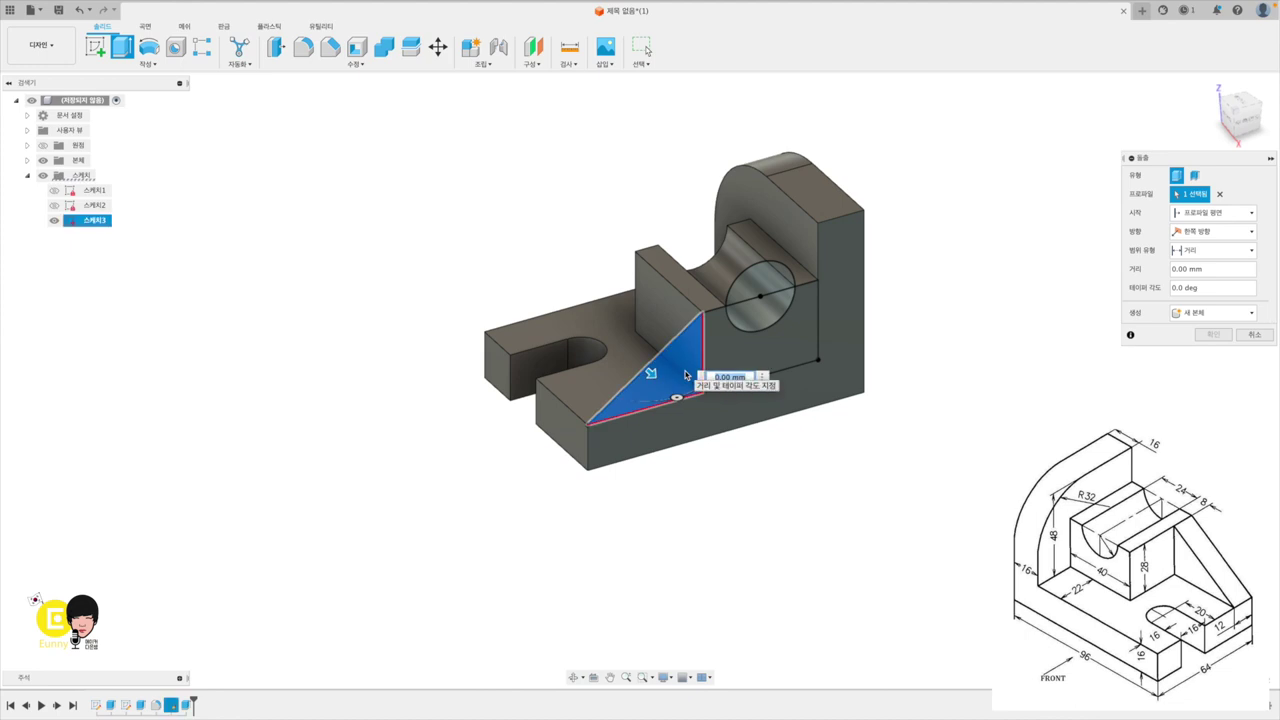
pyautogui.moveTo(645, 370); pyautogui.dragTo(638, 355)
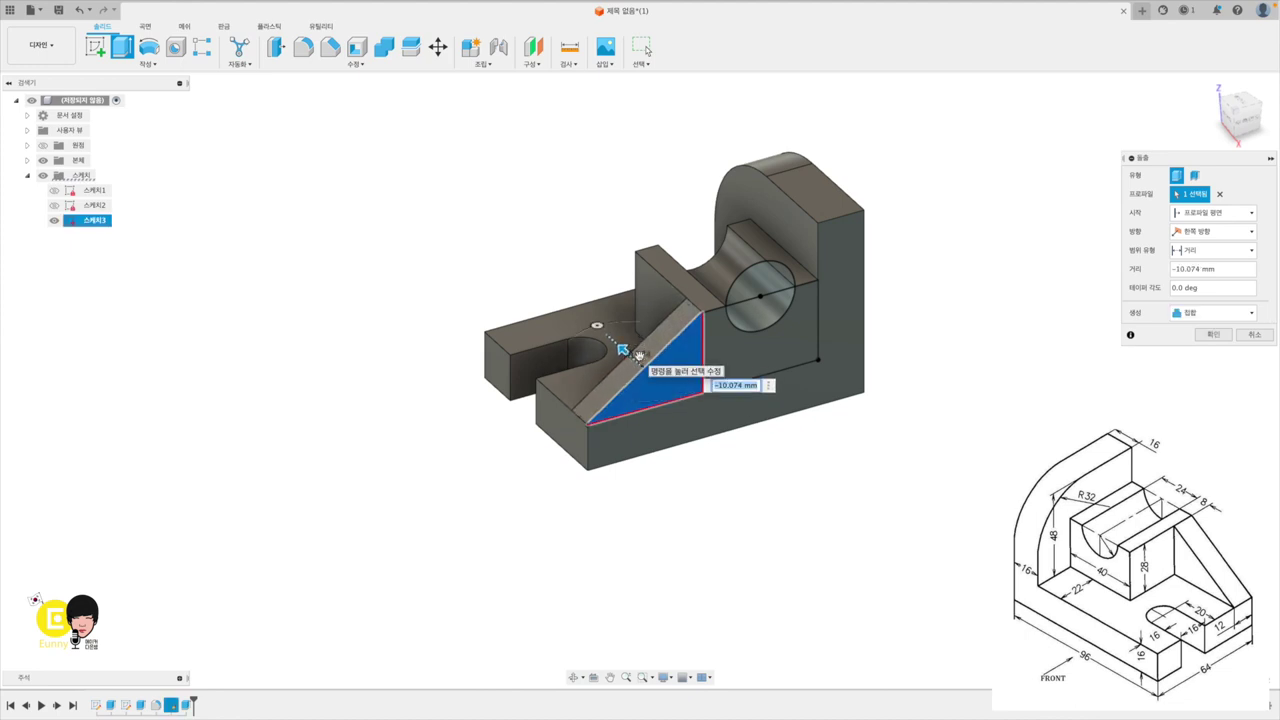
pyautogui.click(1197, 270)
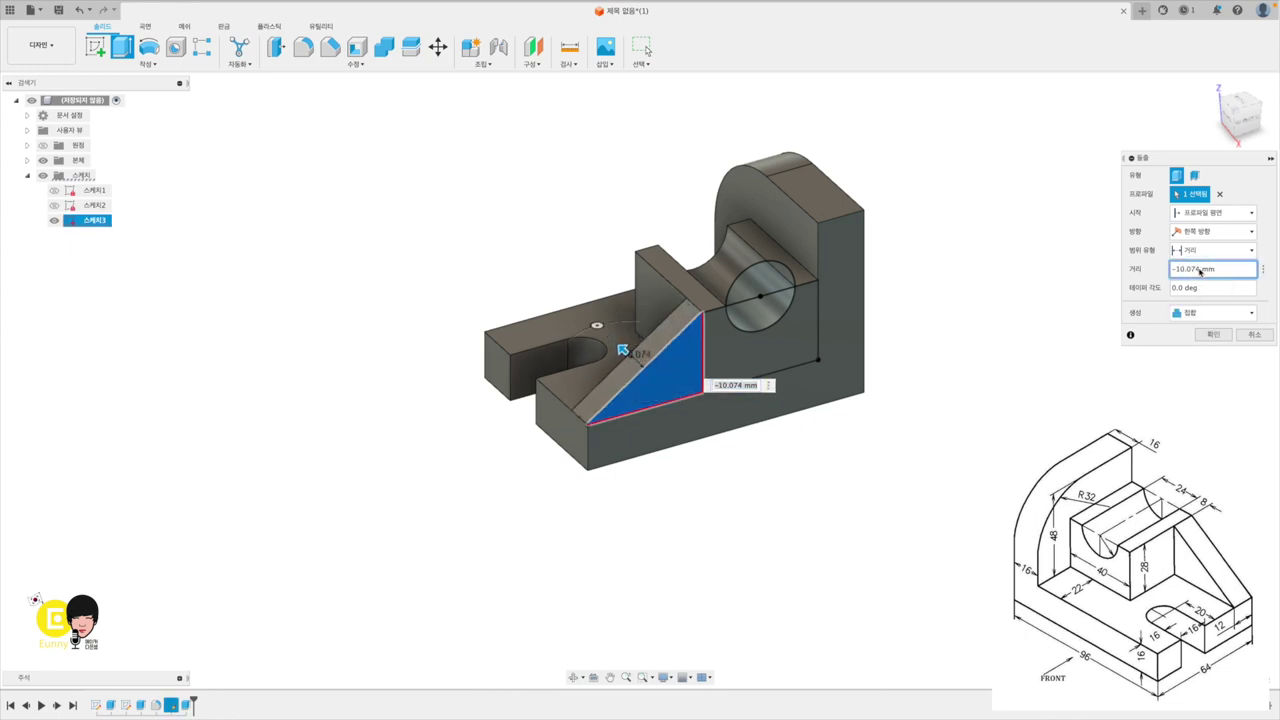
pyautogui.doubleClick(1200, 270)
pyautogui.write('-12')
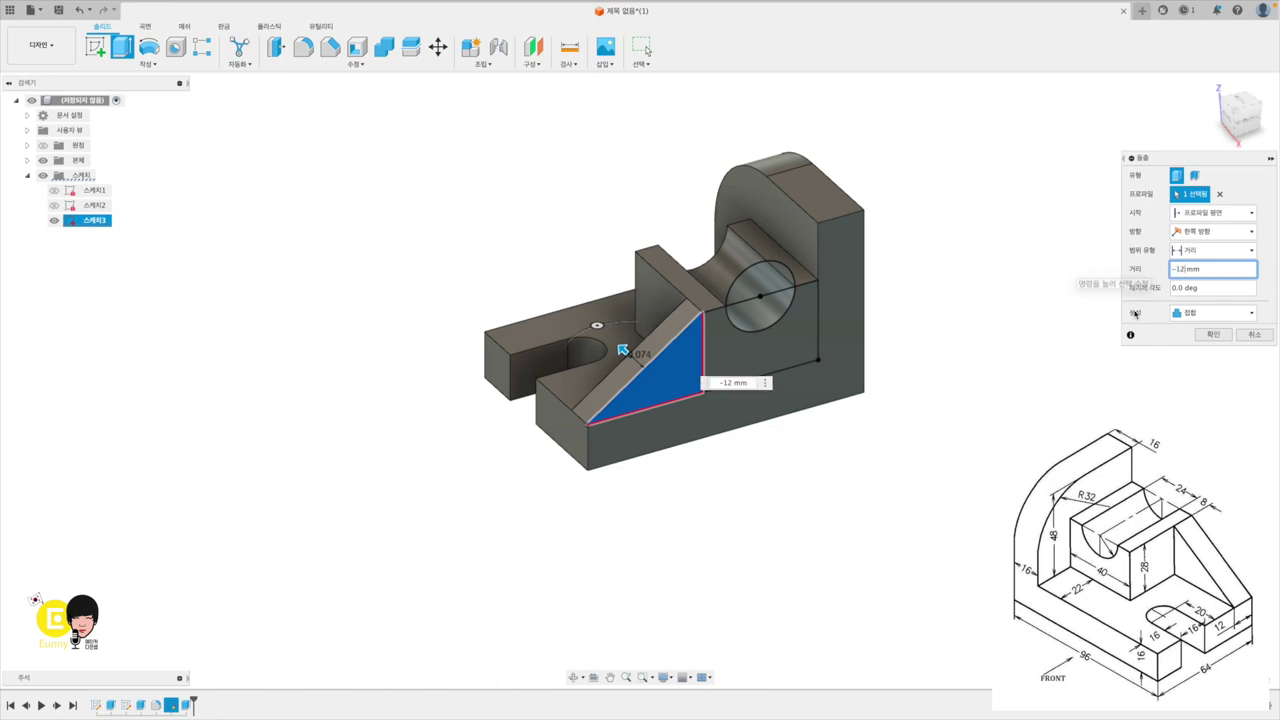
pyautogui.click(1212, 335)
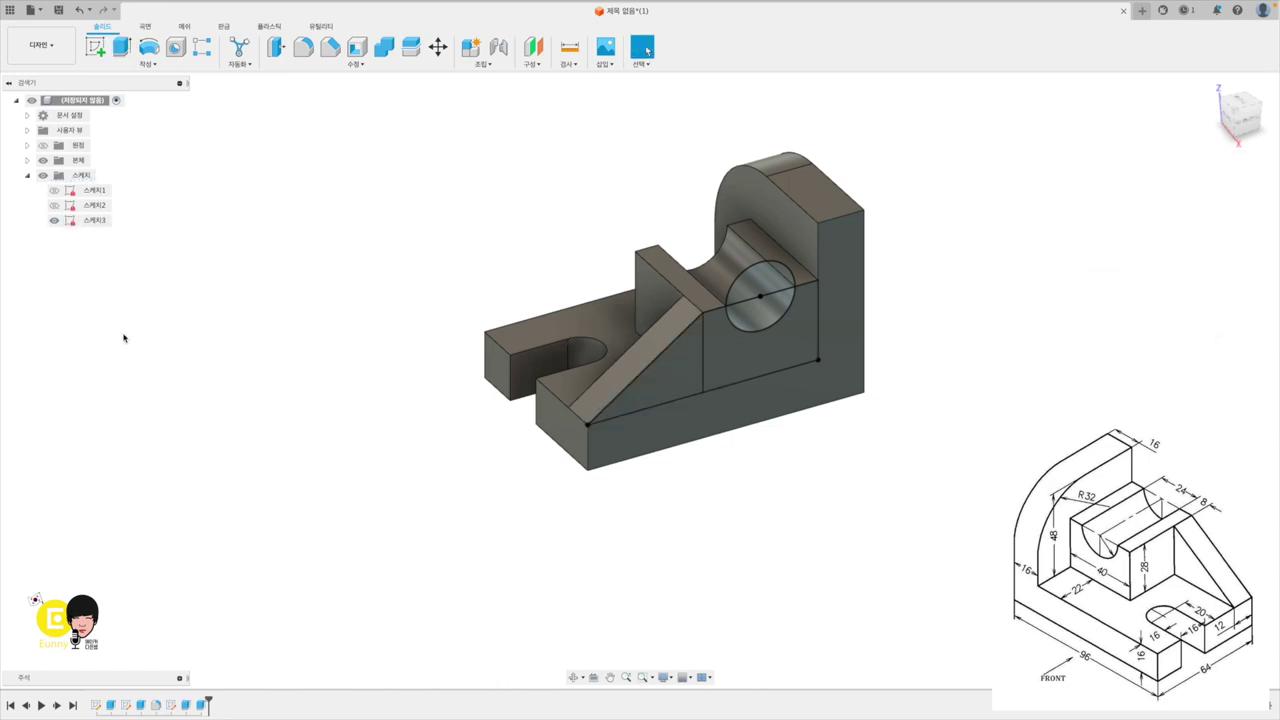
# Hide 스케치3, try a 100 mm base length in 스케치1, then revert to 96 mm.
pyautogui.click(54, 221)
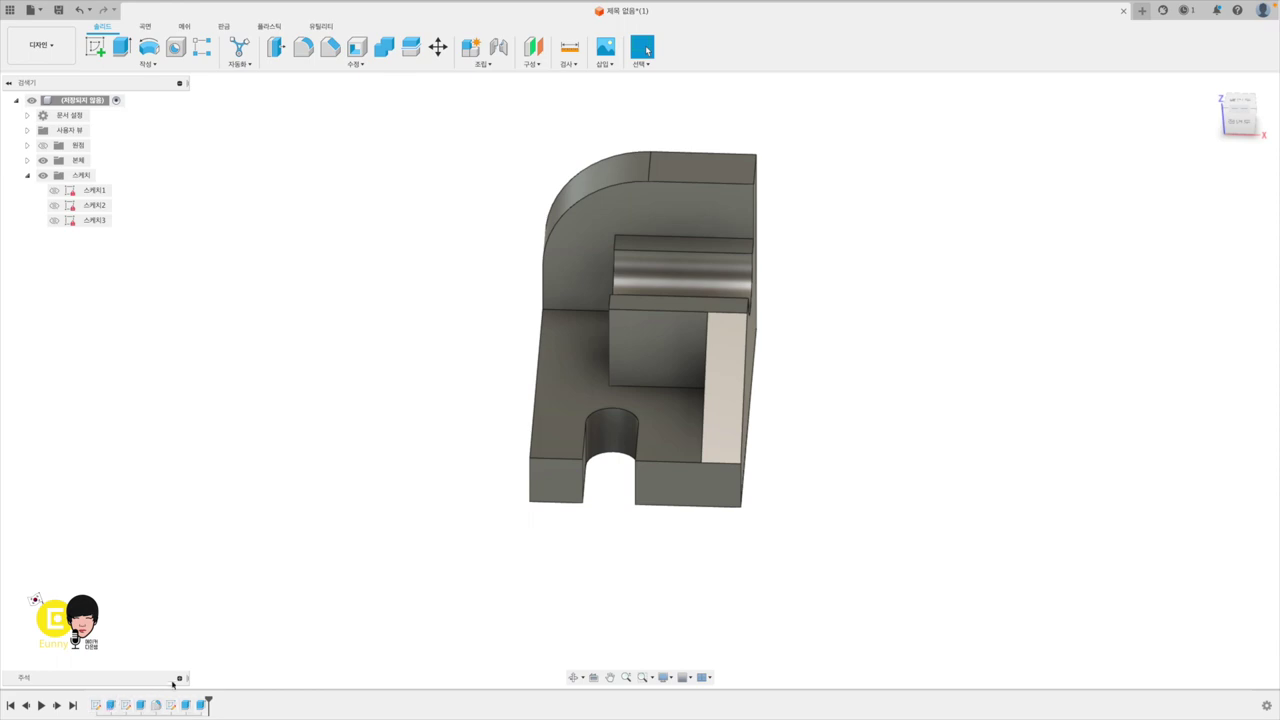
pyautogui.doubleClick(95, 705)
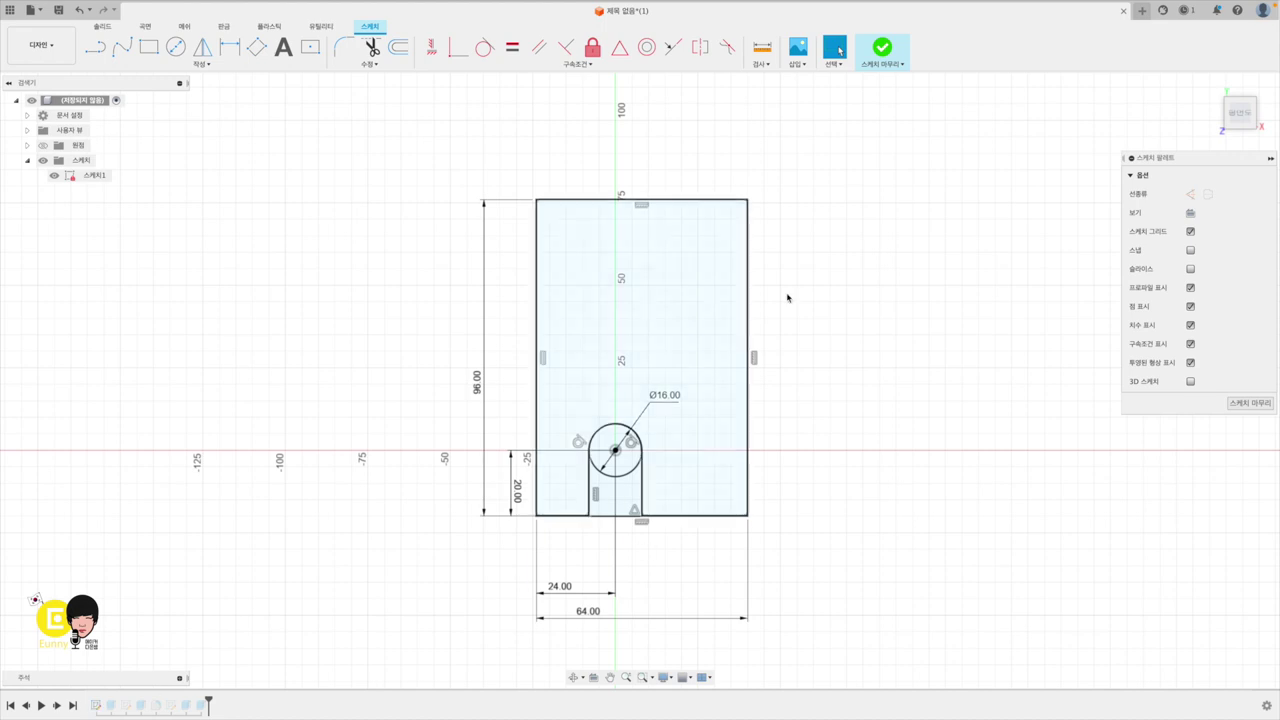
pyautogui.doubleClick(476, 390)
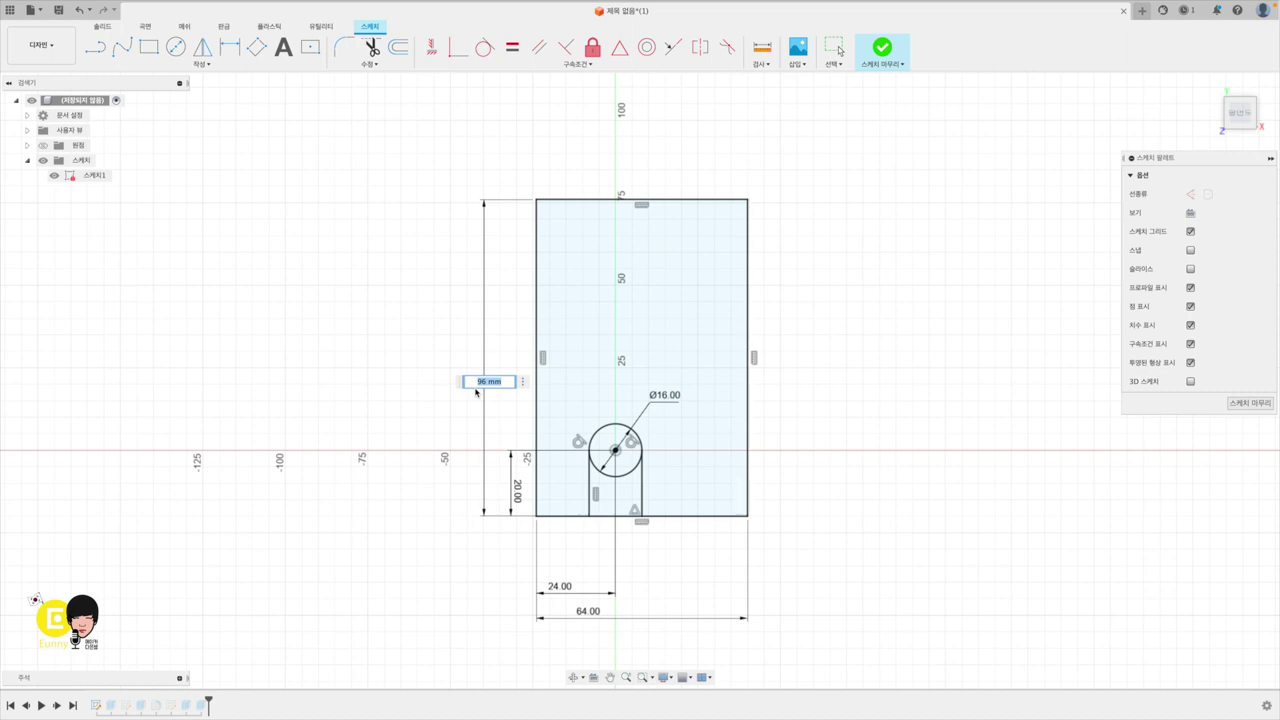
pyautogui.write('100')
pyautogui.press('Return')
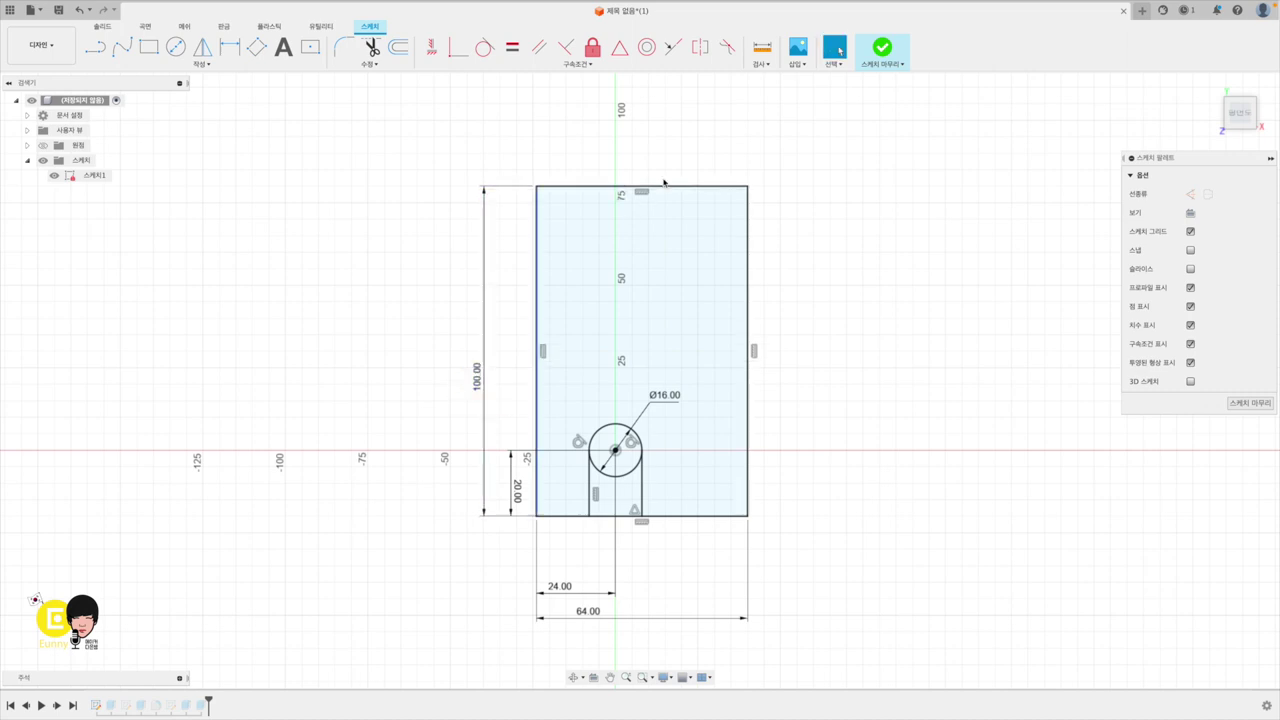
pyautogui.click(884, 50)
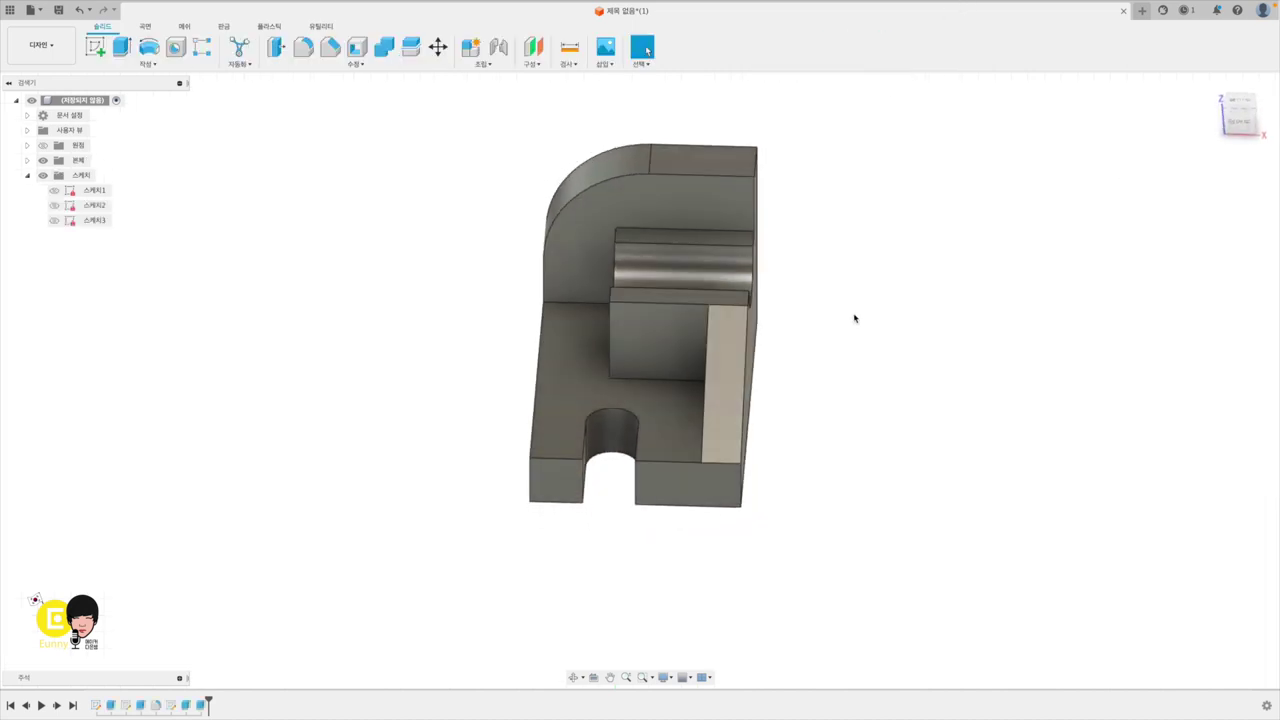
pyautogui.hotkey('ctrl', 'z')
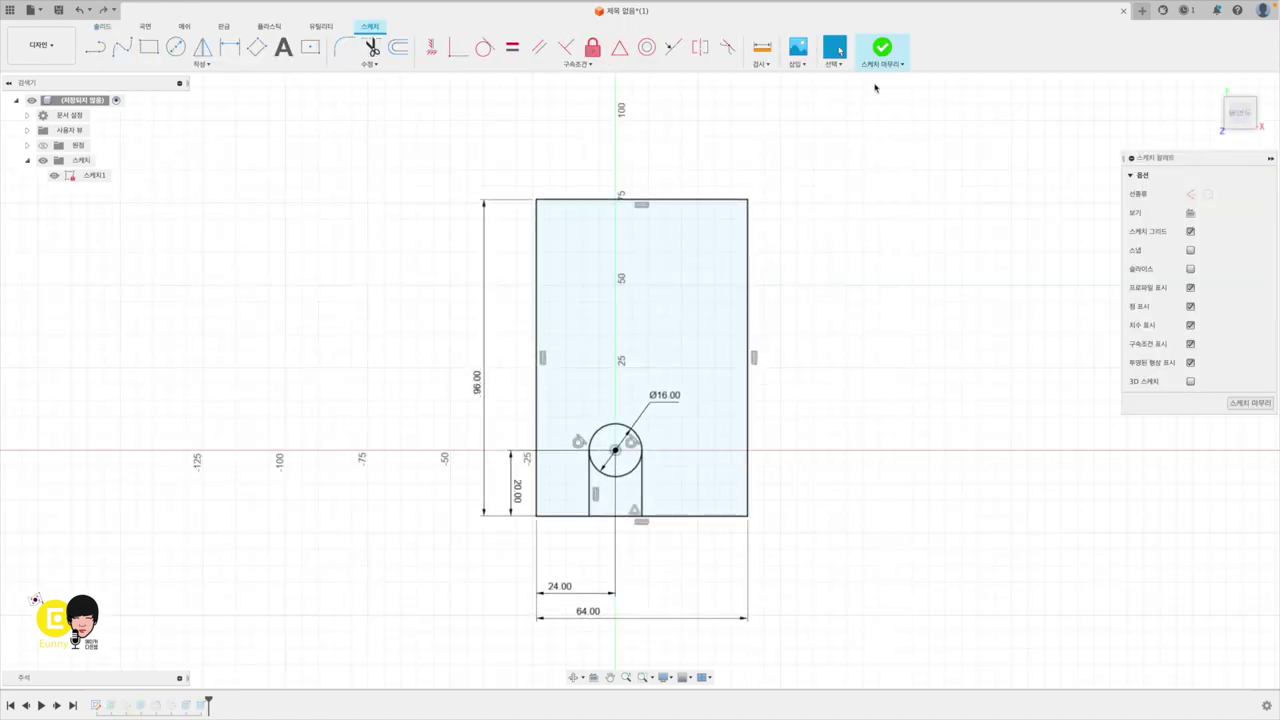
pyautogui.click(894, 49)
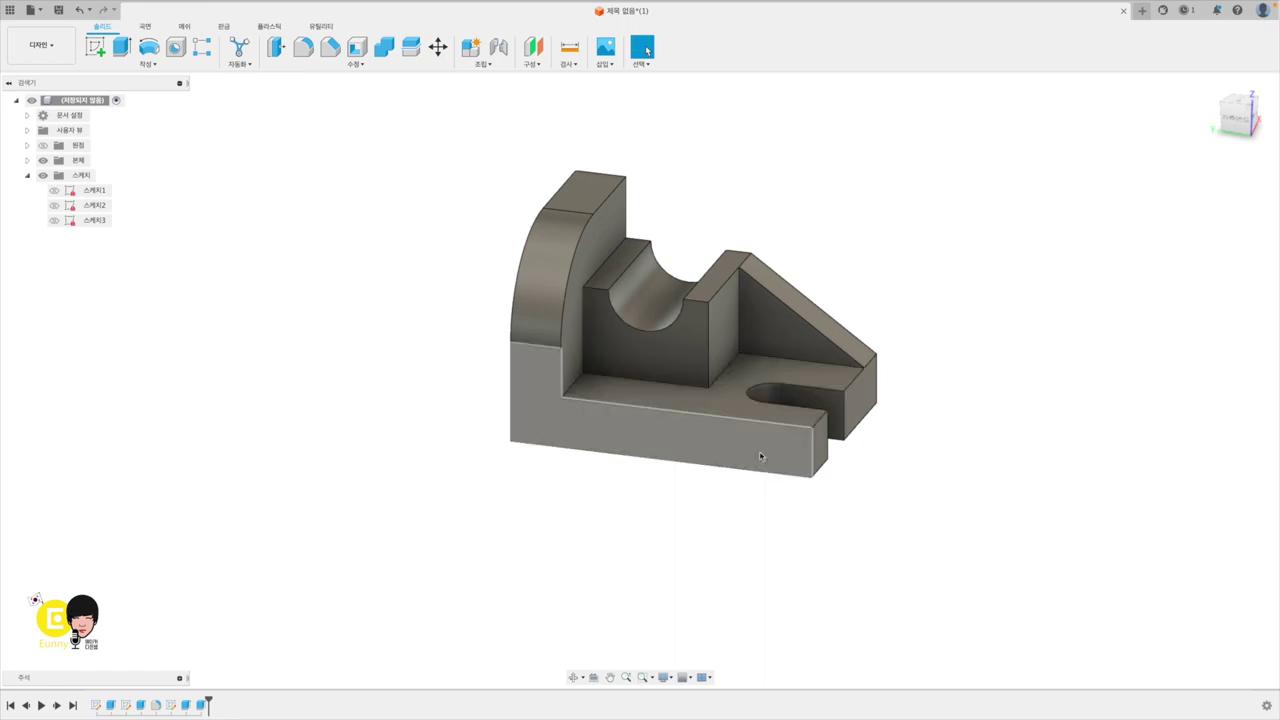
# Save the whole bracket design as a mesh with STL (Binary) format.
pyautogui.keyDown('shift'); pyautogui.moveTo(917, 484); pyautogui.dragTo(809, 474, button='middle'); pyautogui.keyUp('shift')
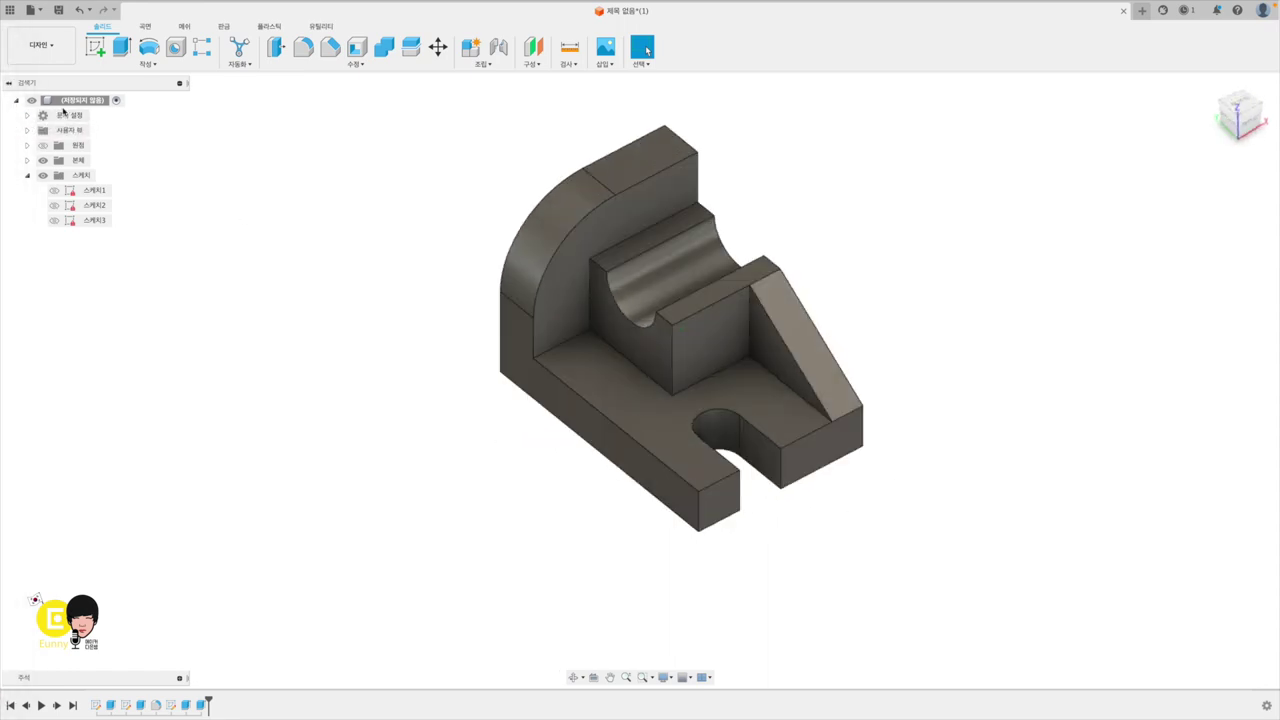
pyautogui.click(91, 103)
pyautogui.rightClick(86, 103)
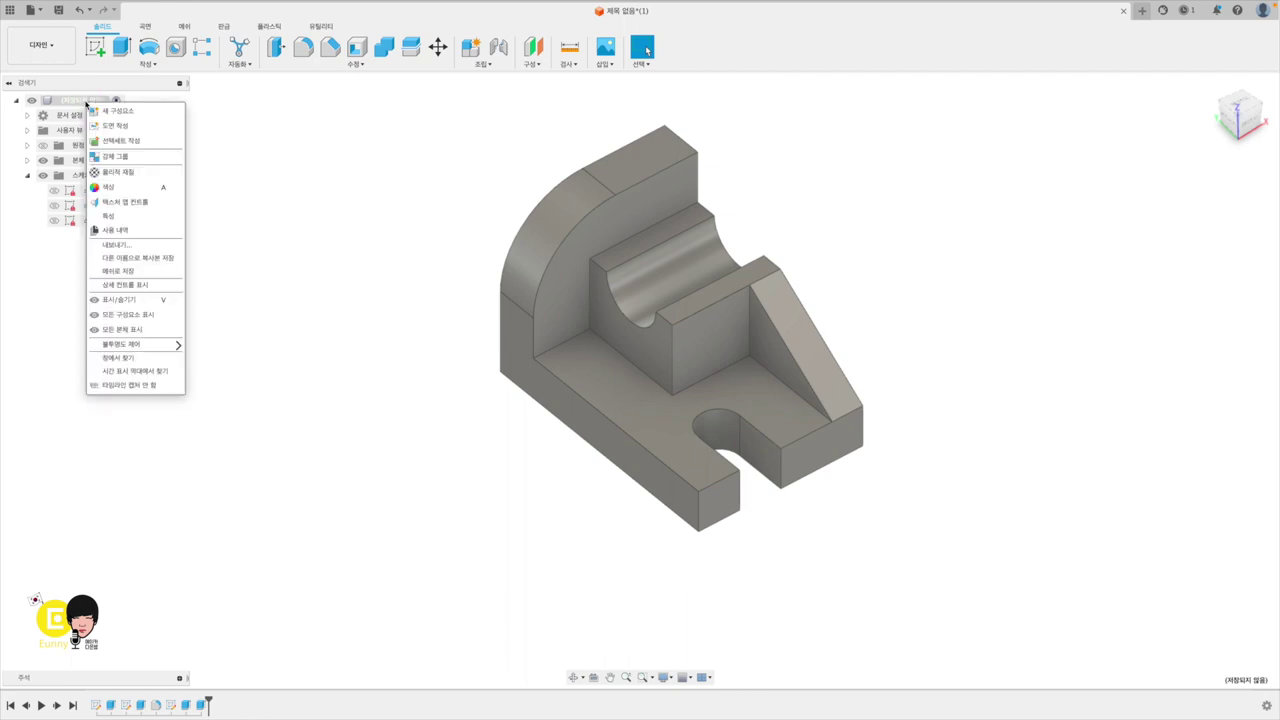
pyautogui.click(158, 275)
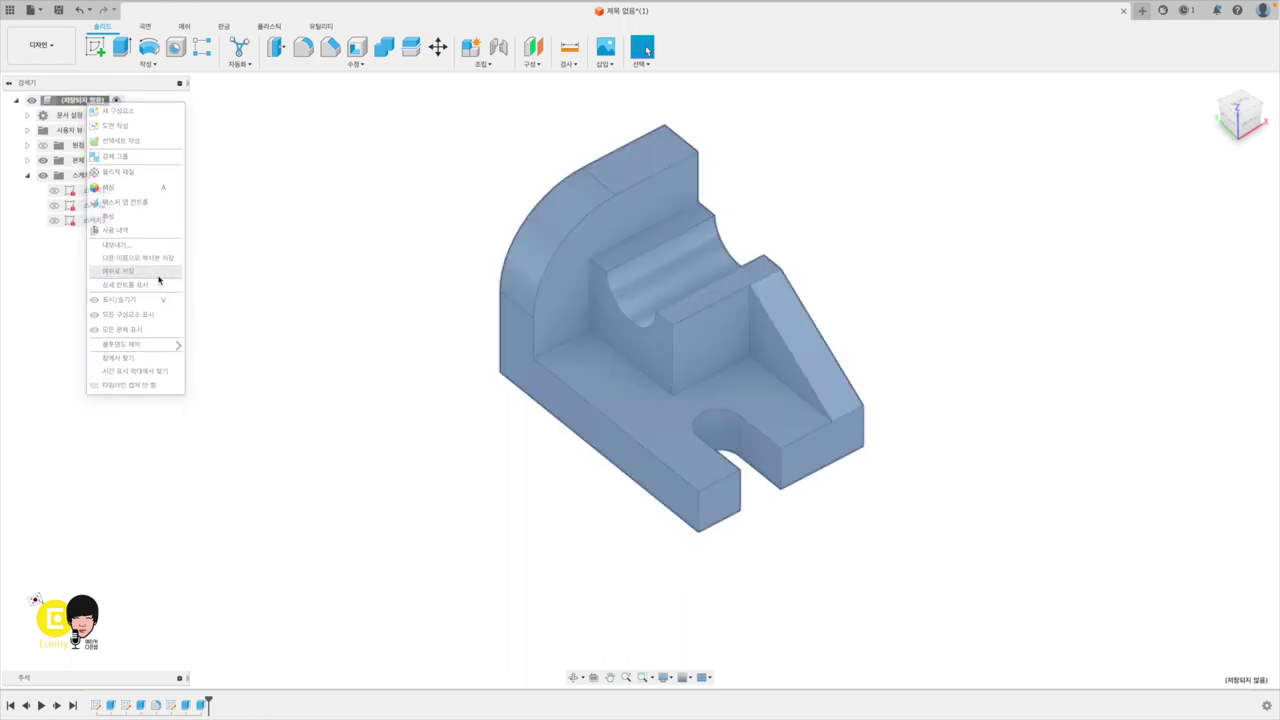
pyautogui.click(1238, 196)
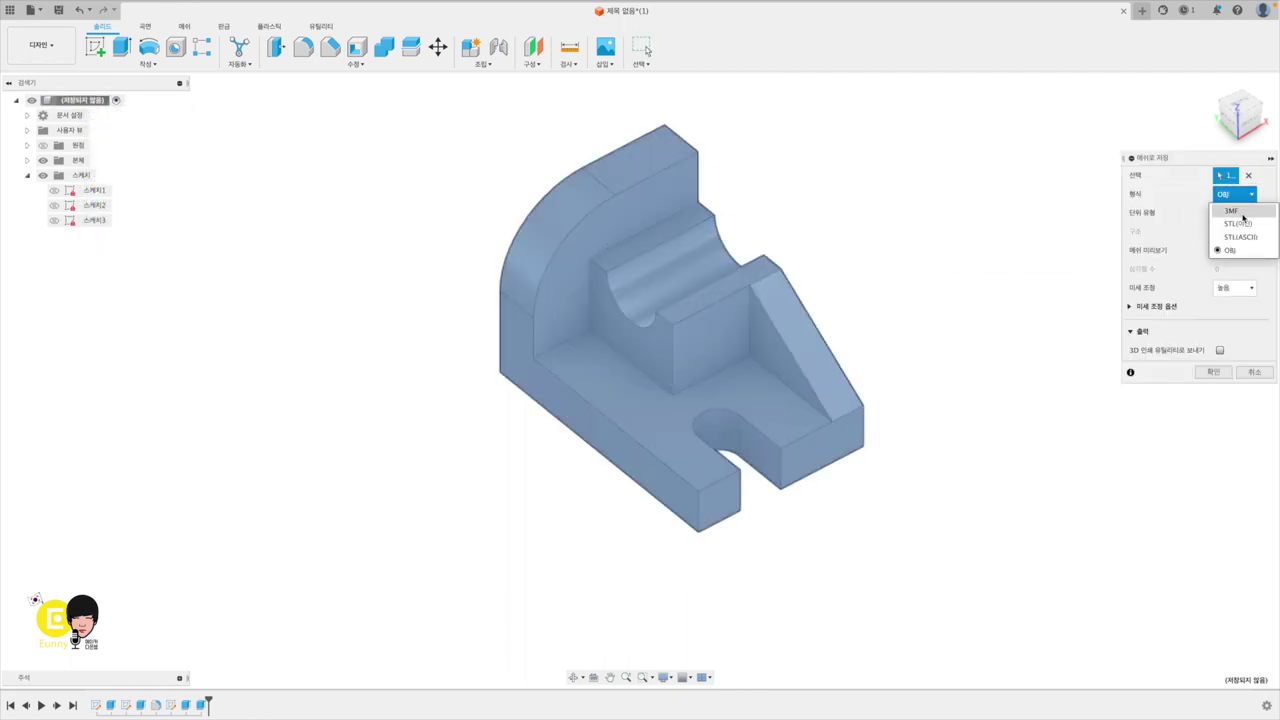
pyautogui.click(1238, 223)
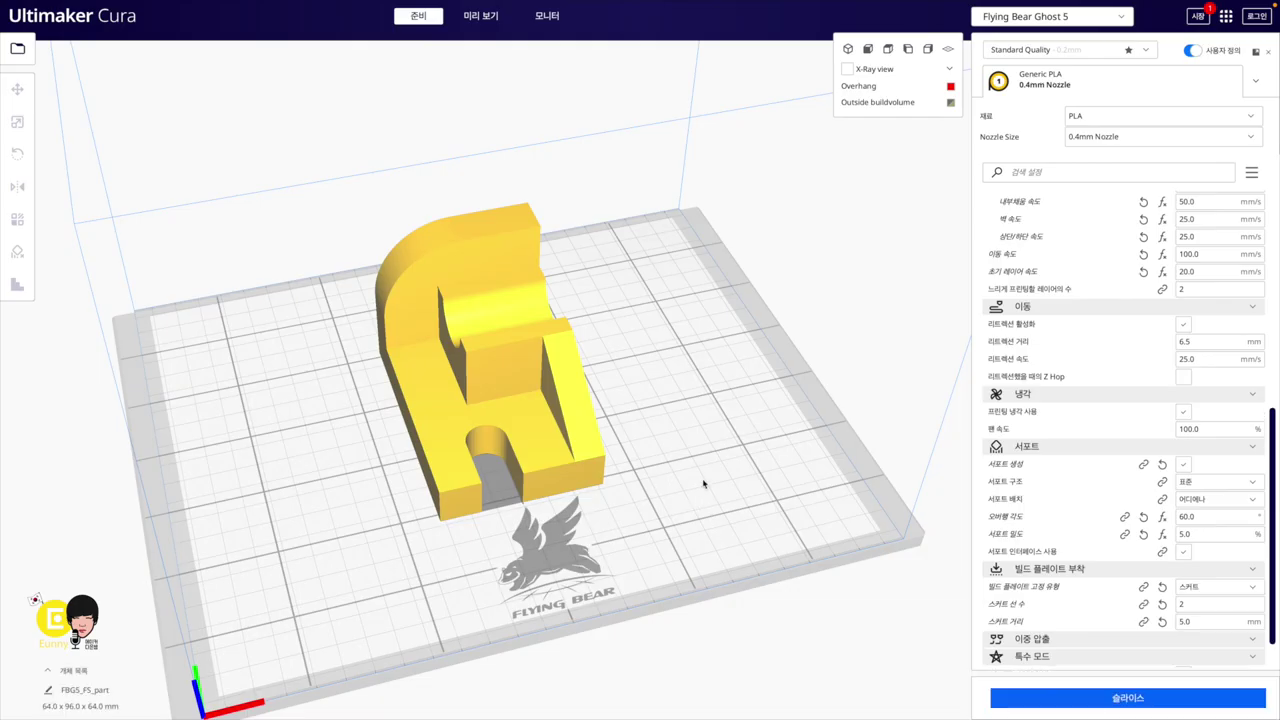
# Slice the bracket and inspect its layers and infill in the Cura preview.
pyautogui.click(553, 450)
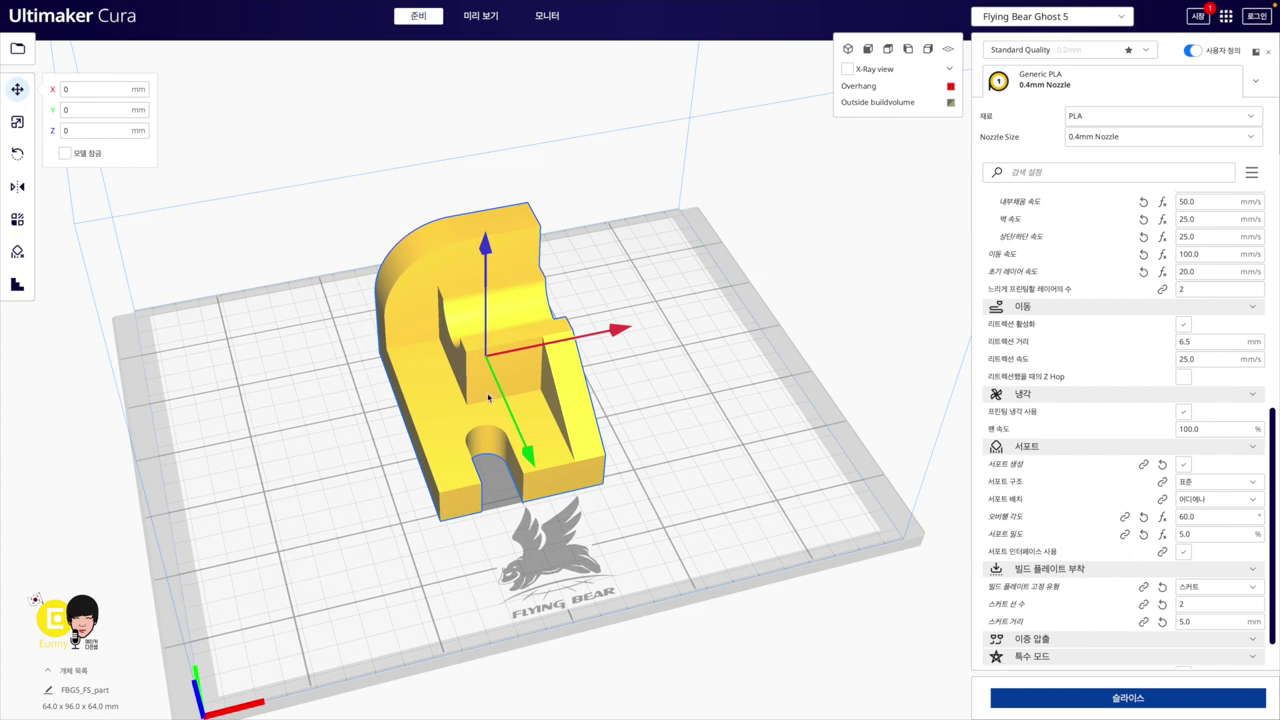
pyautogui.click(497, 18)
pyautogui.moveTo(666, 326)
pyautogui.mouseDown(button='right')
pyautogui.moveTo(604, 321)
pyautogui.moveTo(843, 280)
pyautogui.moveTo(571, 306)
pyautogui.moveTo(956, 421)
pyautogui.mouseUp(button='right')
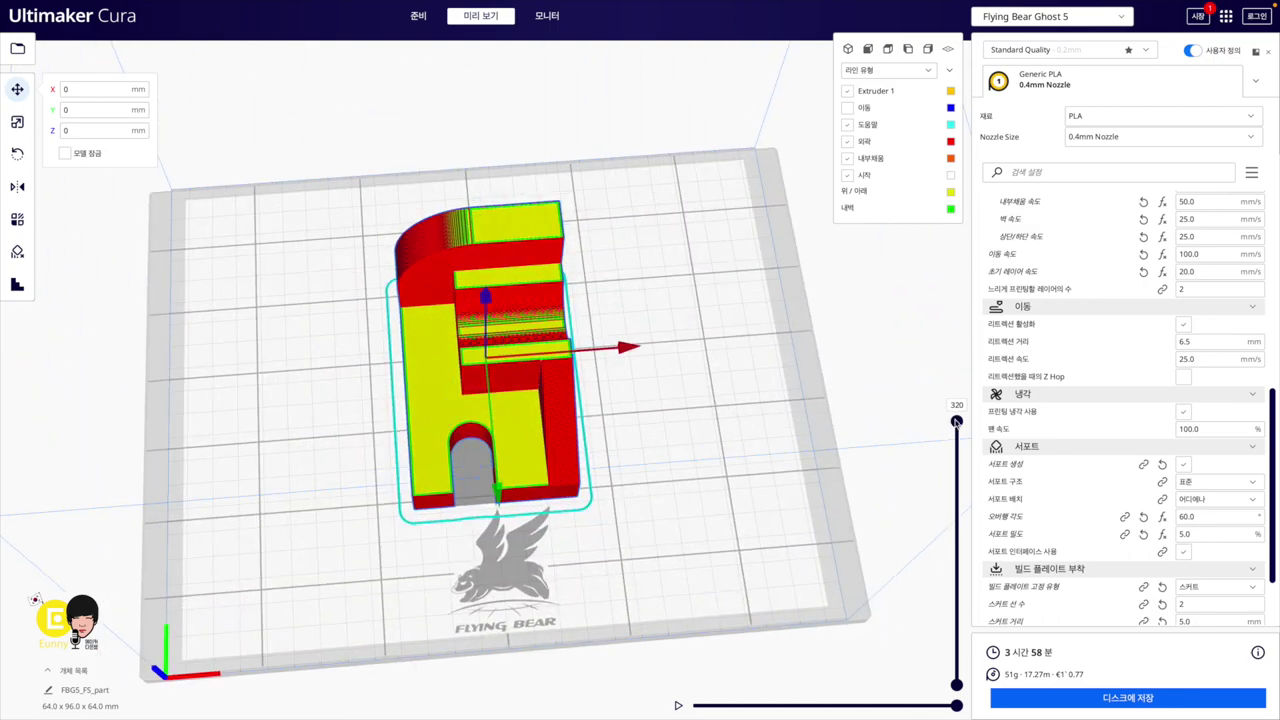
pyautogui.moveTo(956, 421)
pyautogui.mouseDown()
pyautogui.moveTo(956, 666)
pyautogui.moveTo(907, 365)
pyautogui.mouseUp()
pyautogui.moveTo(907, 365)
pyautogui.mouseDown(button='right')
pyautogui.moveTo(800, 445)
pyautogui.moveTo(760, 300)
pyautogui.moveTo(829, 344)
pyautogui.moveTo(631, 331)
pyautogui.moveTo(486, 371)
pyautogui.moveTo(500, 457)
pyautogui.moveTo(519, 468)
pyautogui.mouseUp(button='right')
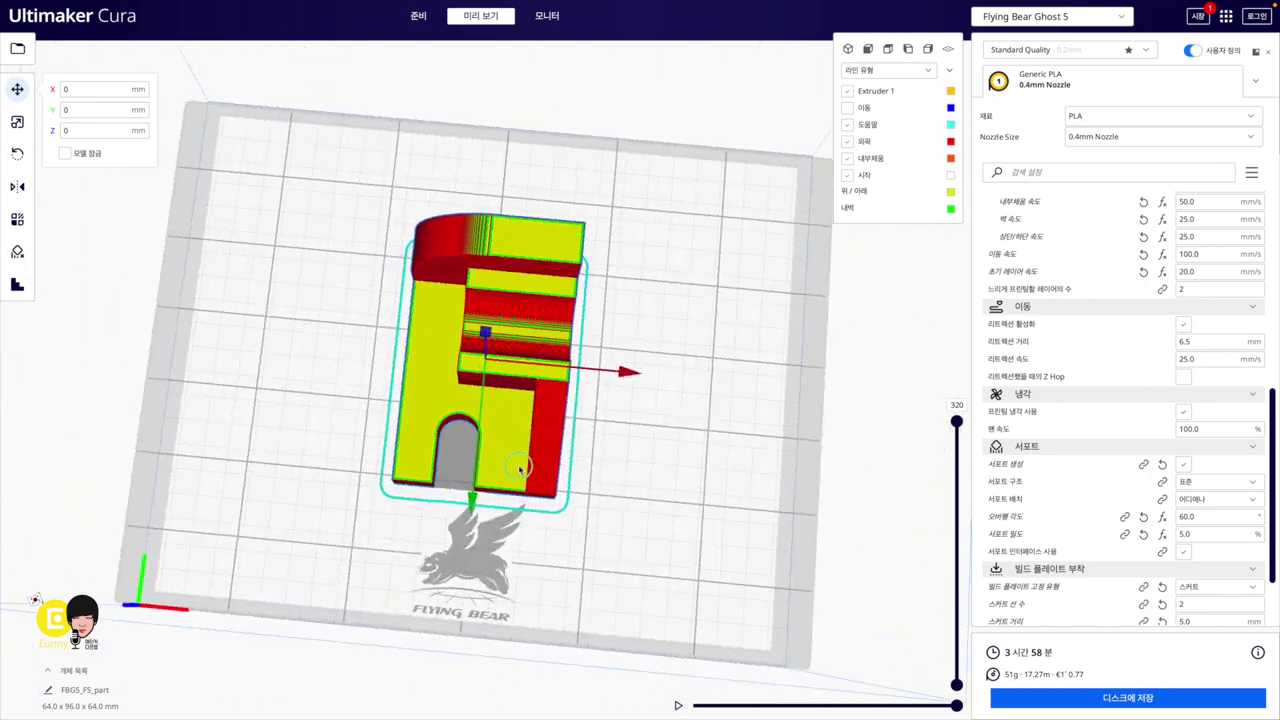